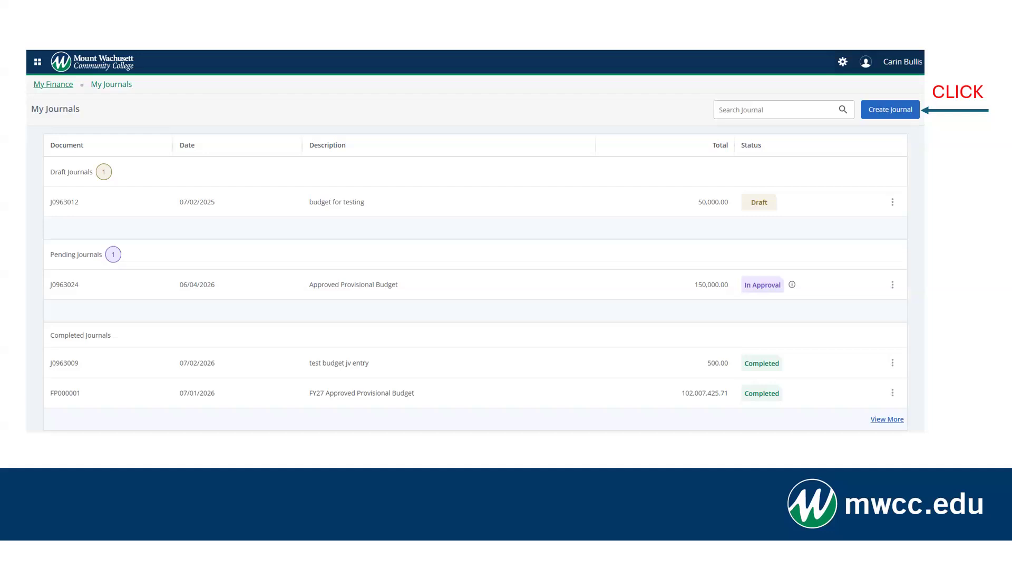
pyautogui.click(926, 263)
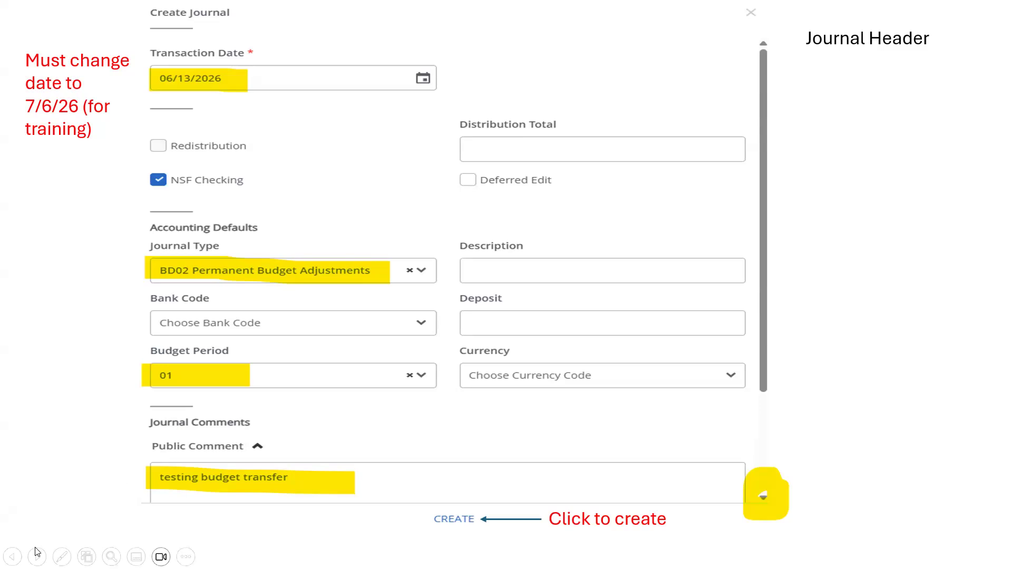
pyautogui.click(12, 557)
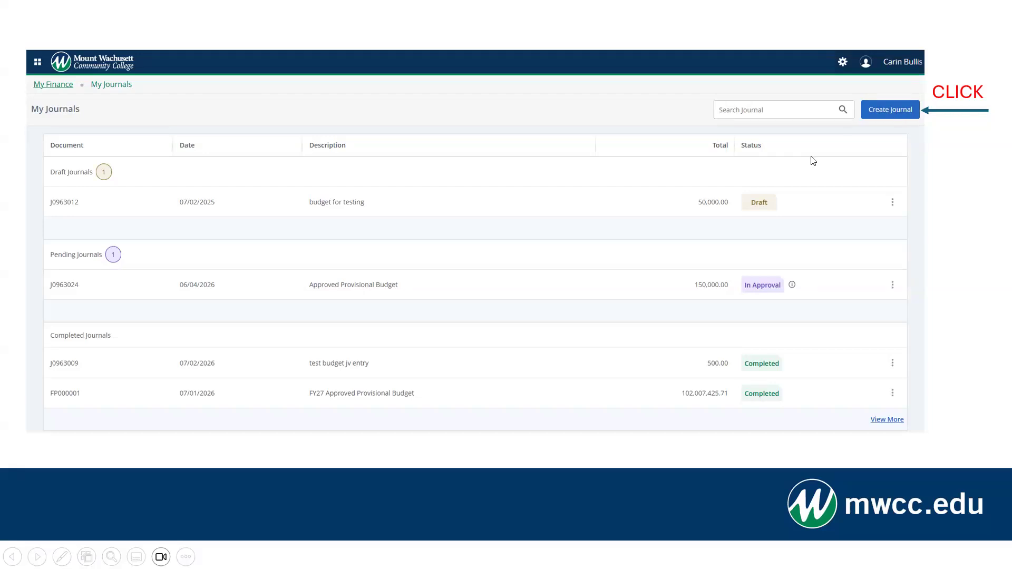
pyautogui.click(566, 175)
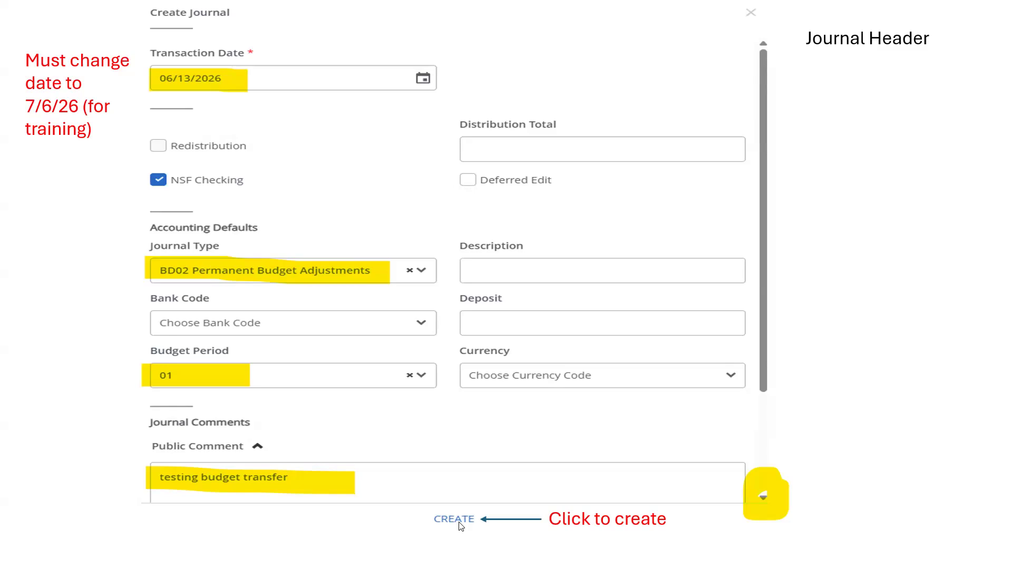
pyautogui.click(271, 480)
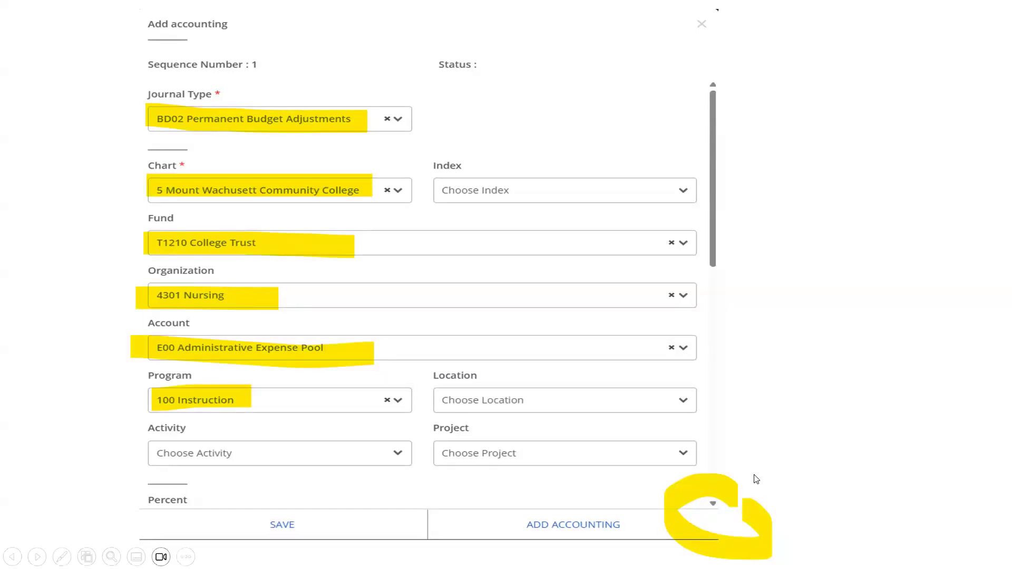
pyautogui.click(658, 463)
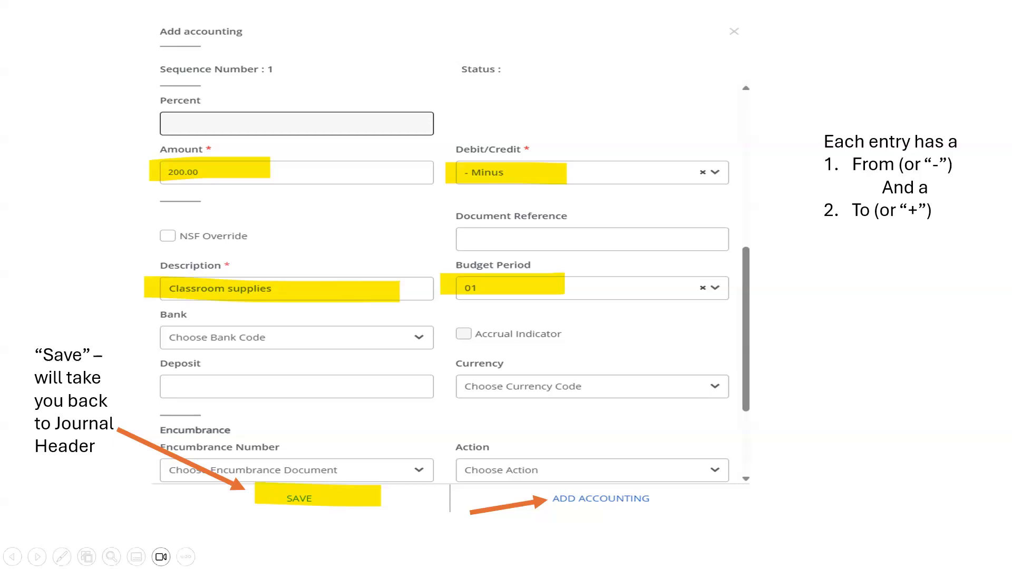
pyautogui.click(686, 525)
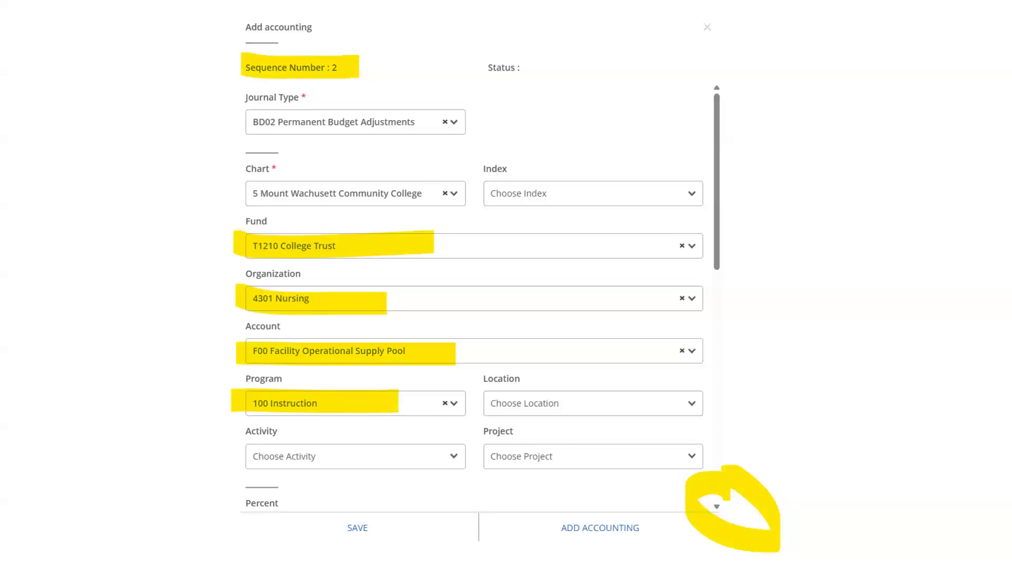
pyautogui.click(721, 510)
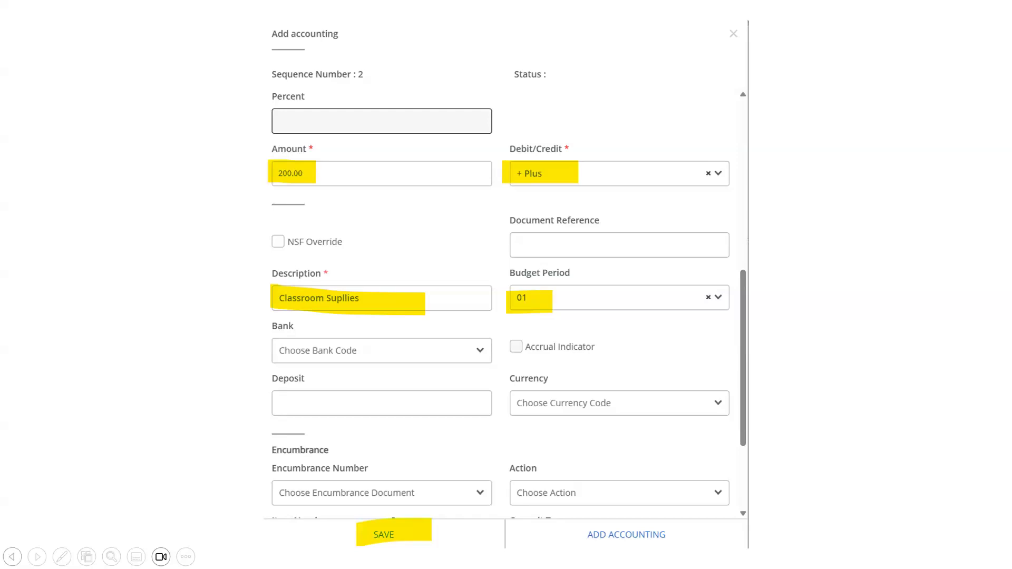
pyautogui.click(13, 557)
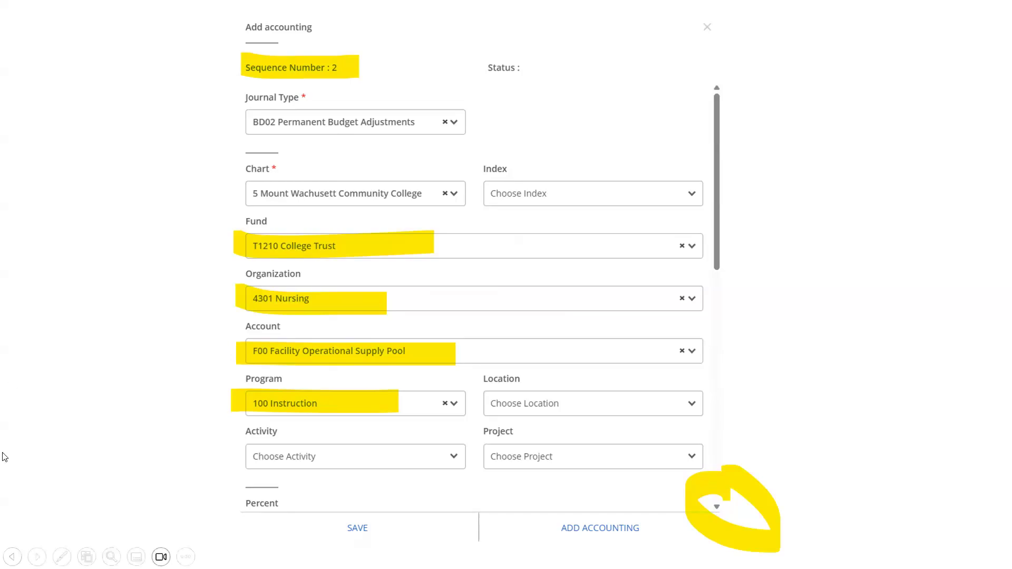
pyautogui.click(13, 557)
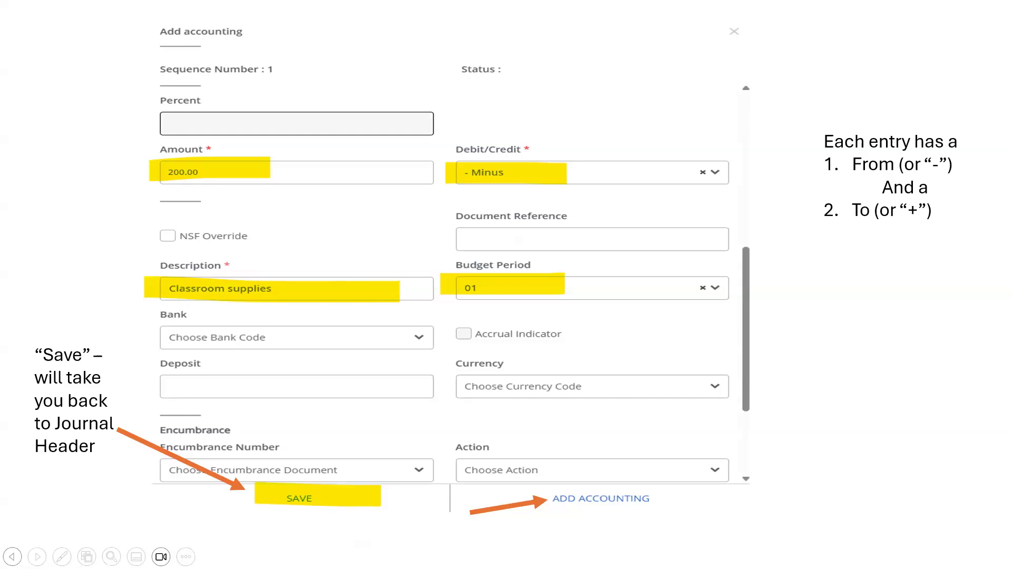
pyautogui.click(783, 429)
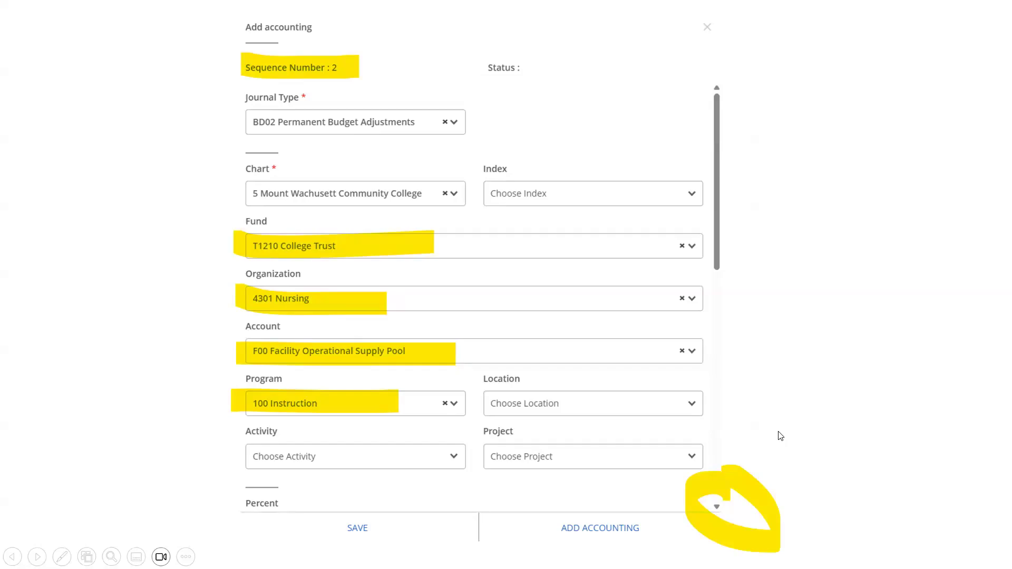
pyautogui.click(761, 436)
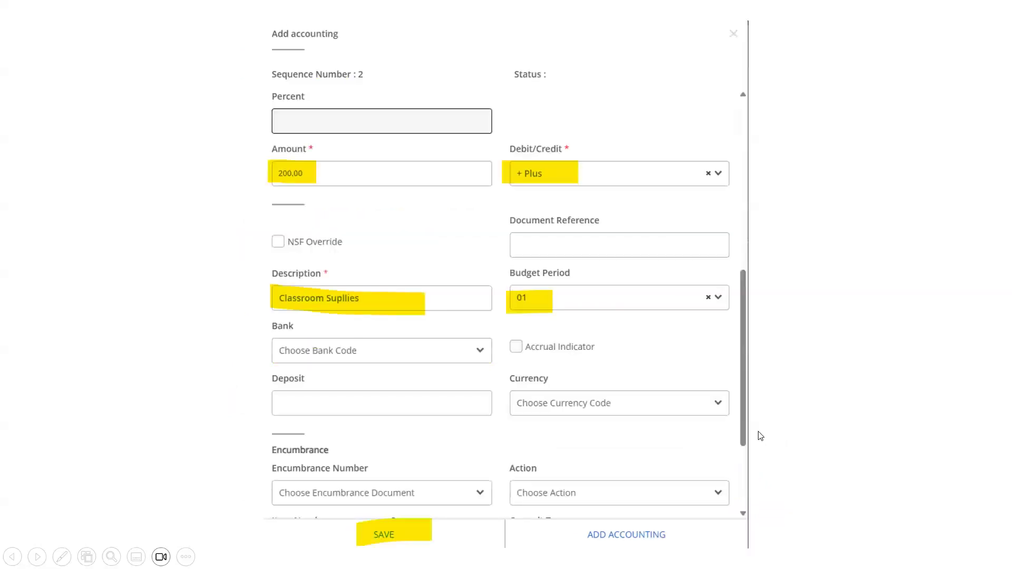
pyautogui.click(760, 436)
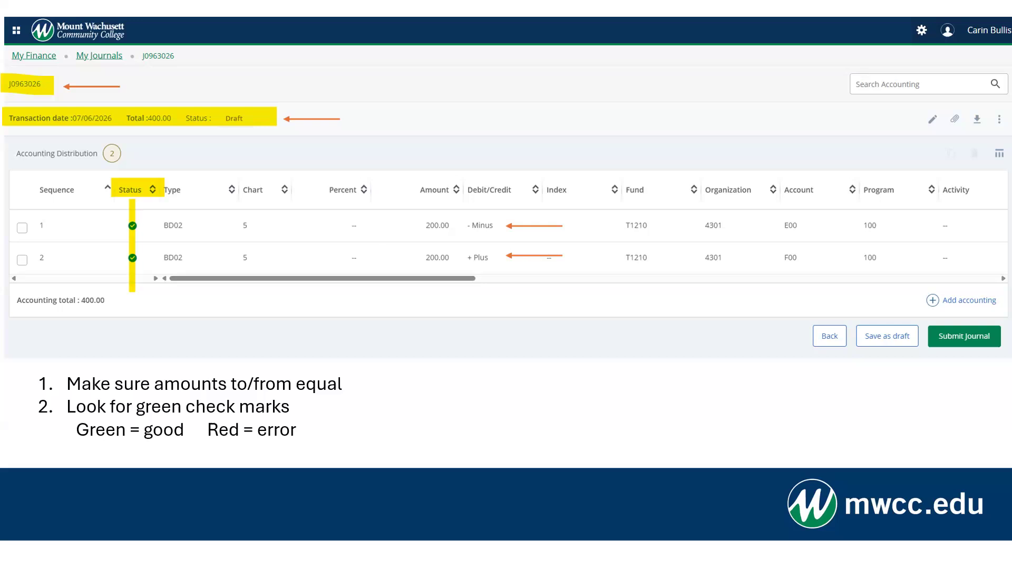
pyautogui.click(379, 358)
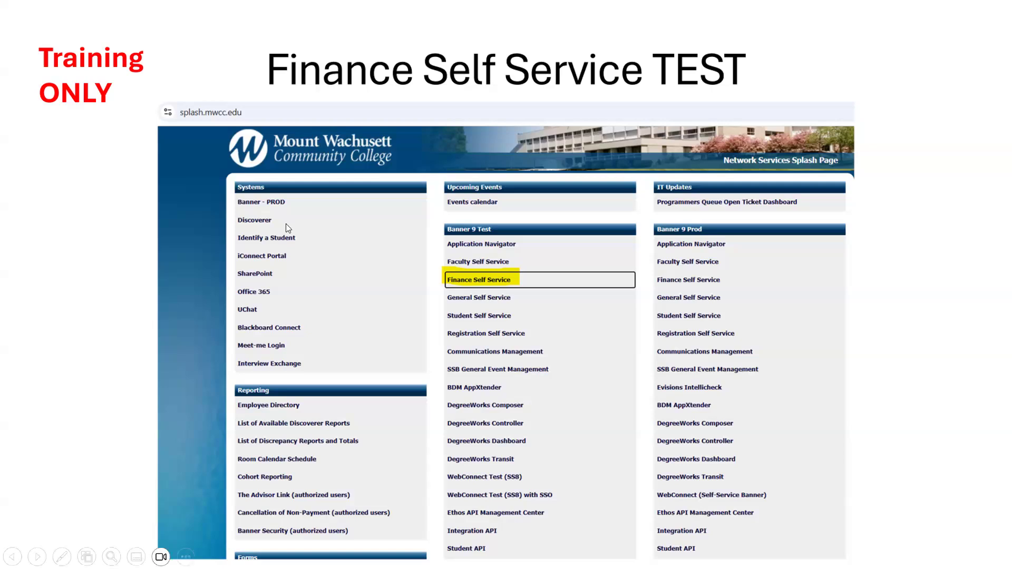
pyautogui.click(109, 336)
# Step: End the slide show, switch to Chrome and open the Banner 9 Test Finance Self Service from the Network Services Splash Page
pyautogui.press('Escape')
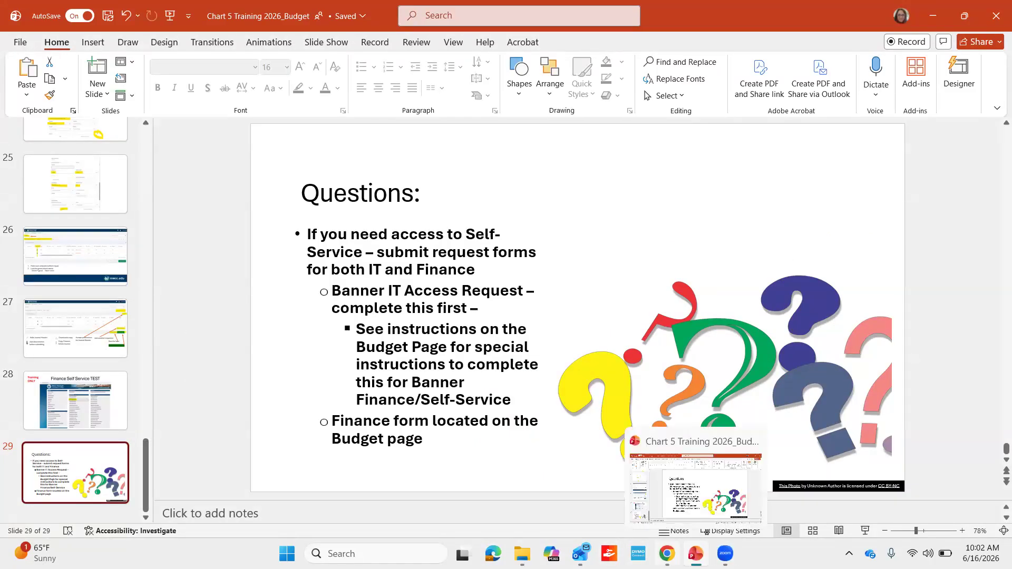
pyautogui.click(667, 554)
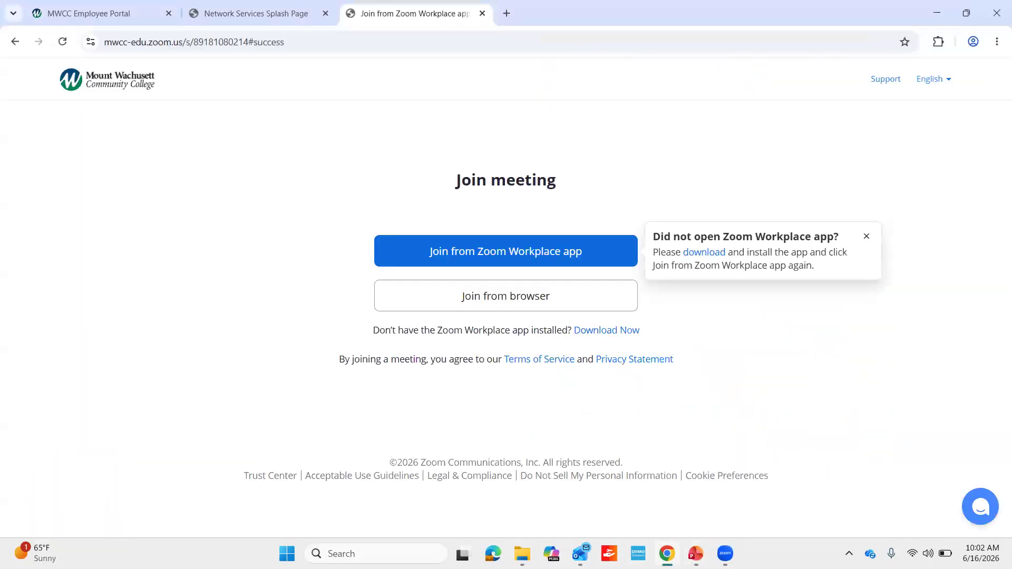
pyautogui.click(243, 16)
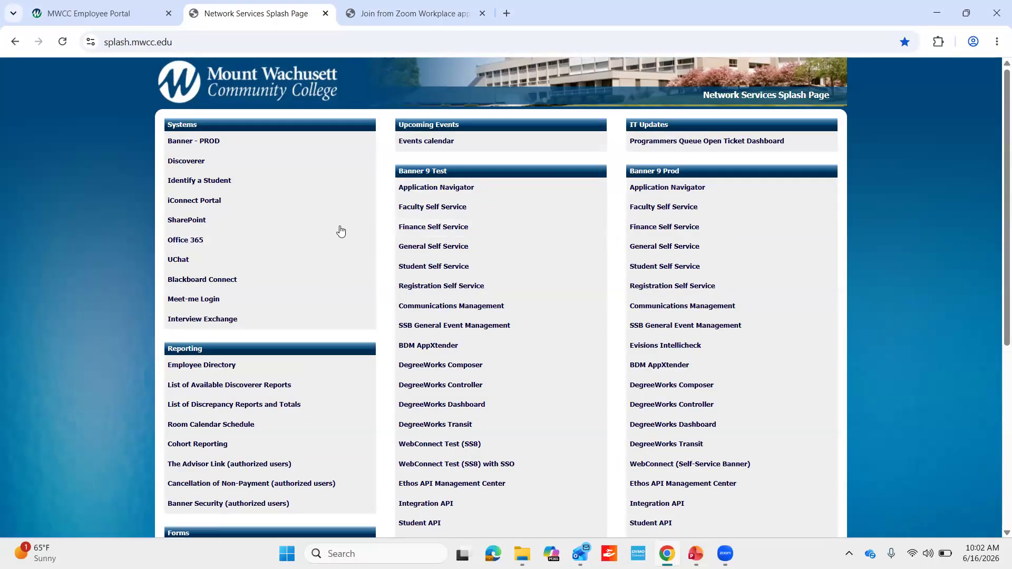
pyautogui.rightClick(442, 230)
pyautogui.click(417, 227)
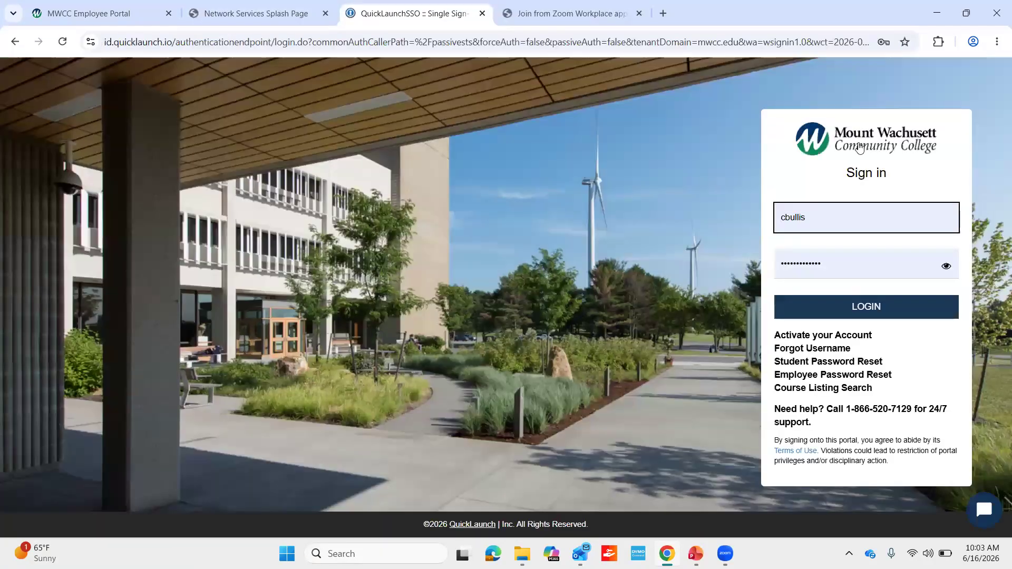
# Step: Enter the account password on the Mount Wachusett sign-in page and log in
pyautogui.click(908, 261)
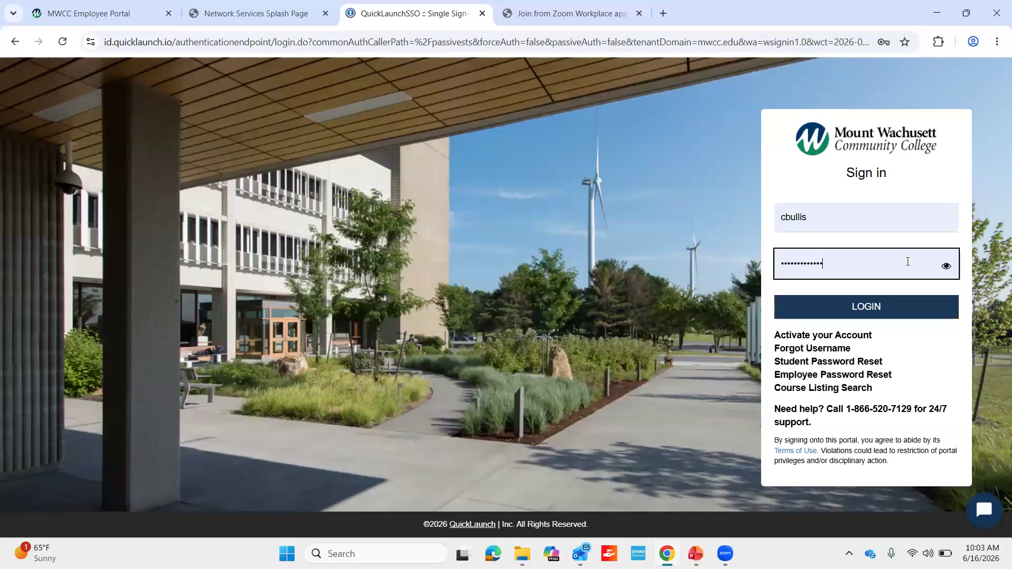
pyautogui.write('•')
pyautogui.press('Return')
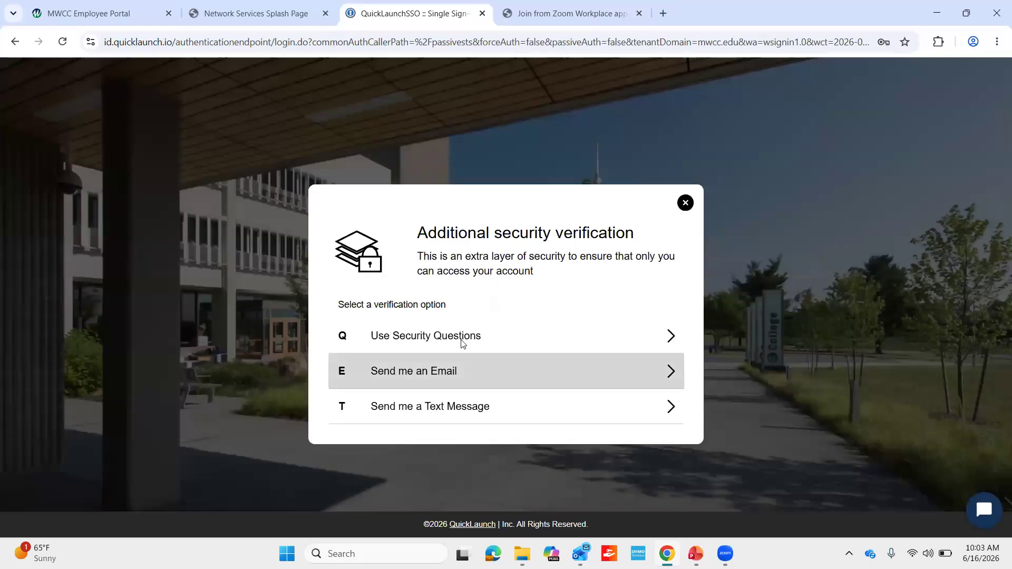
# Step: Choose security questions as the verification option and enter the answers to both questions
pyautogui.click(464, 338)
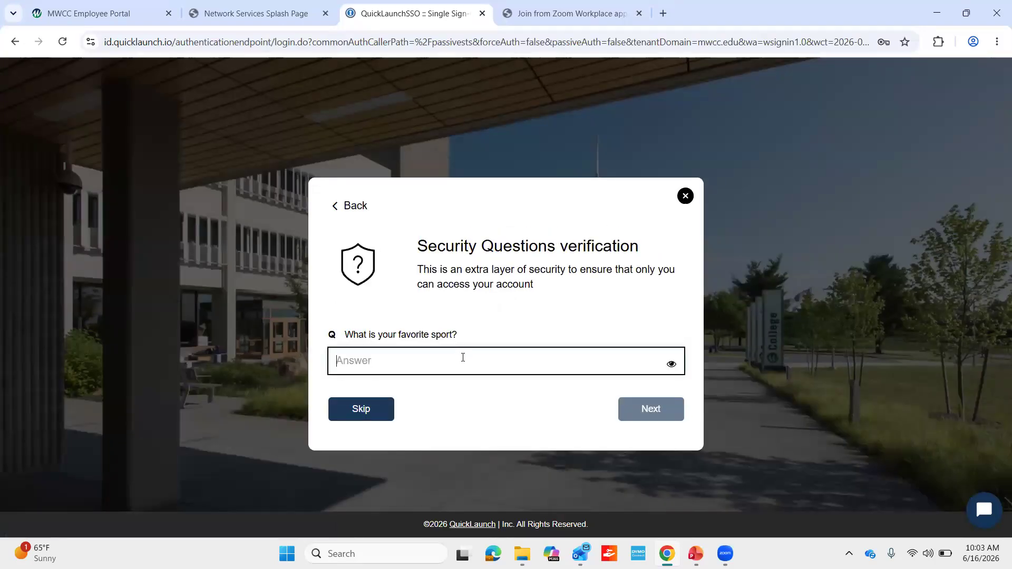
pyautogui.write('•••••••')
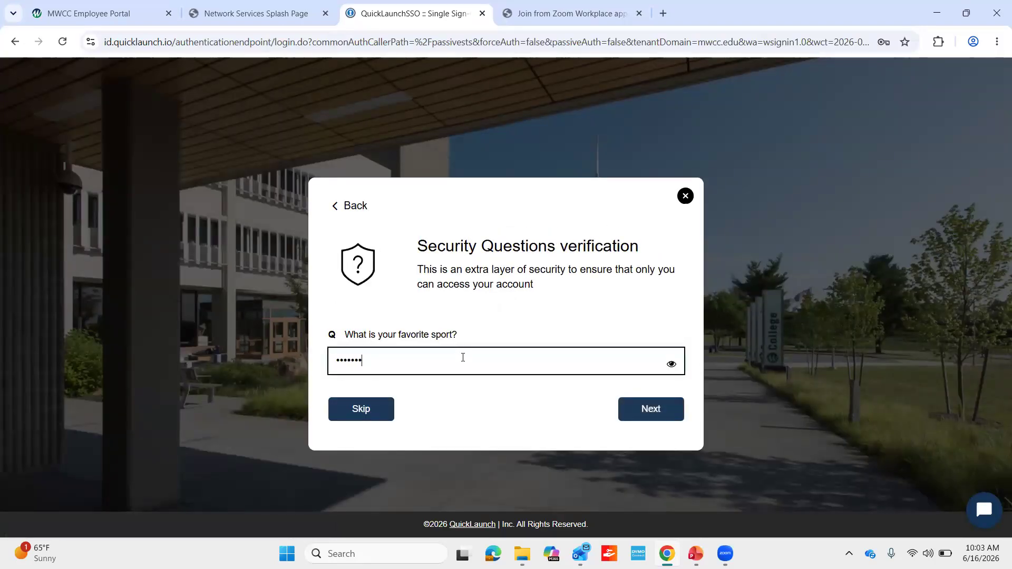
pyautogui.press('Return')
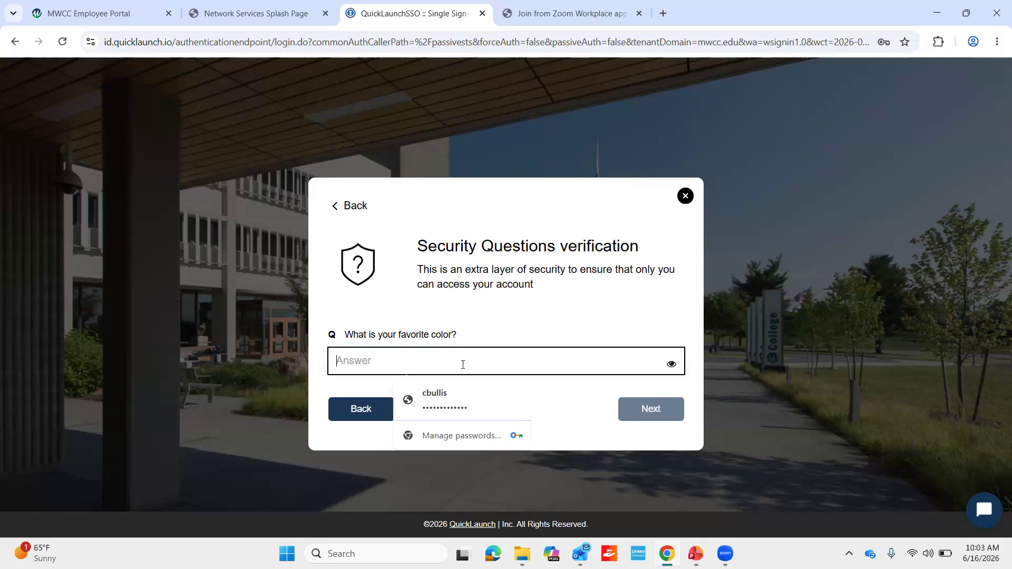
pyautogui.write('••••')
pyautogui.press('Return')
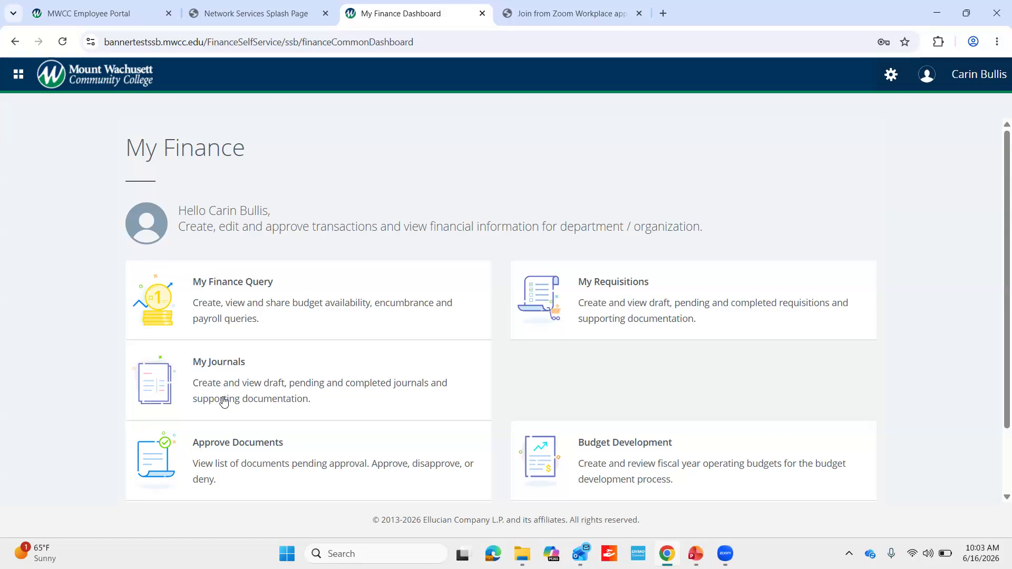
# Step: Open My Journals from the My Finance dashboard
pyautogui.click(375, 381)
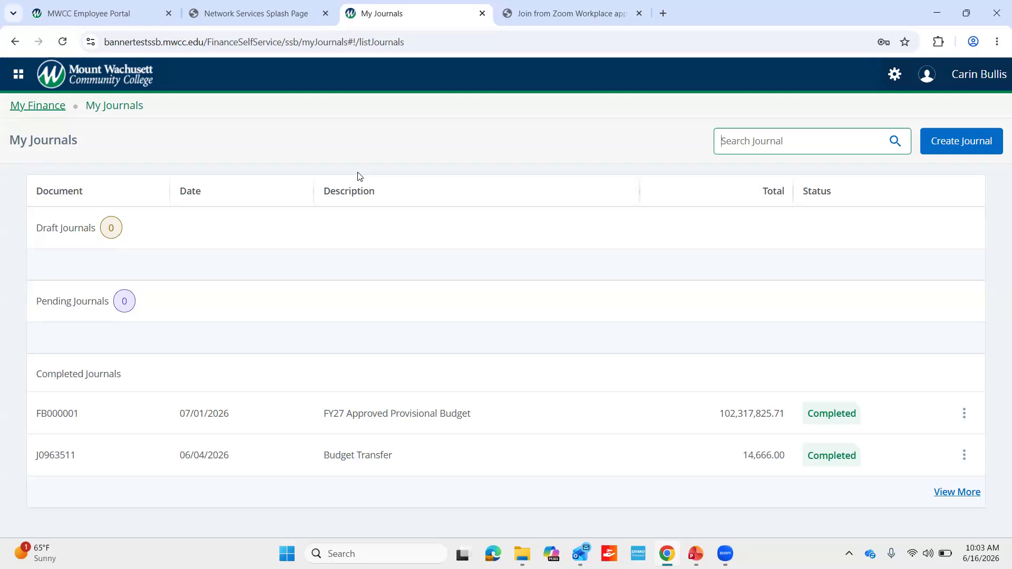
pyautogui.click(426, 65)
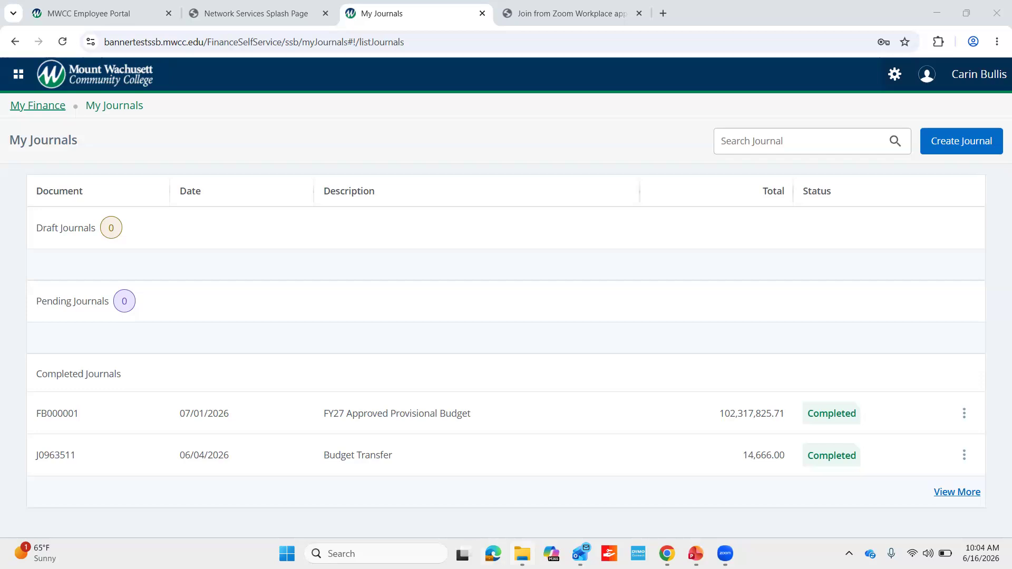
# Step: Switch to File Explorer, check the contents of User Training Folder in FY27 MWCC Chart 5, and start sharing that folder
pyautogui.click(522, 554)
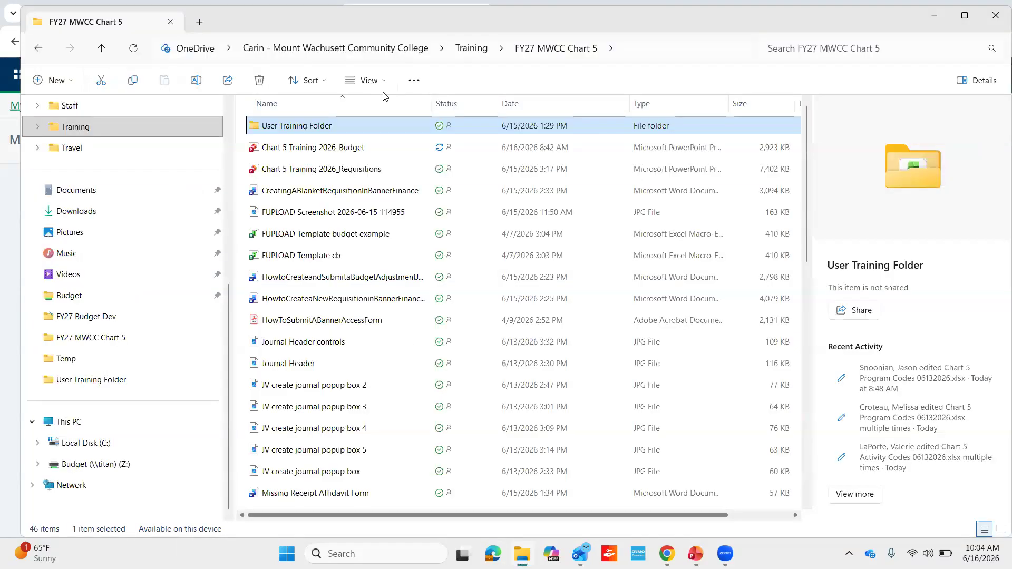
pyautogui.doubleClick(383, 125)
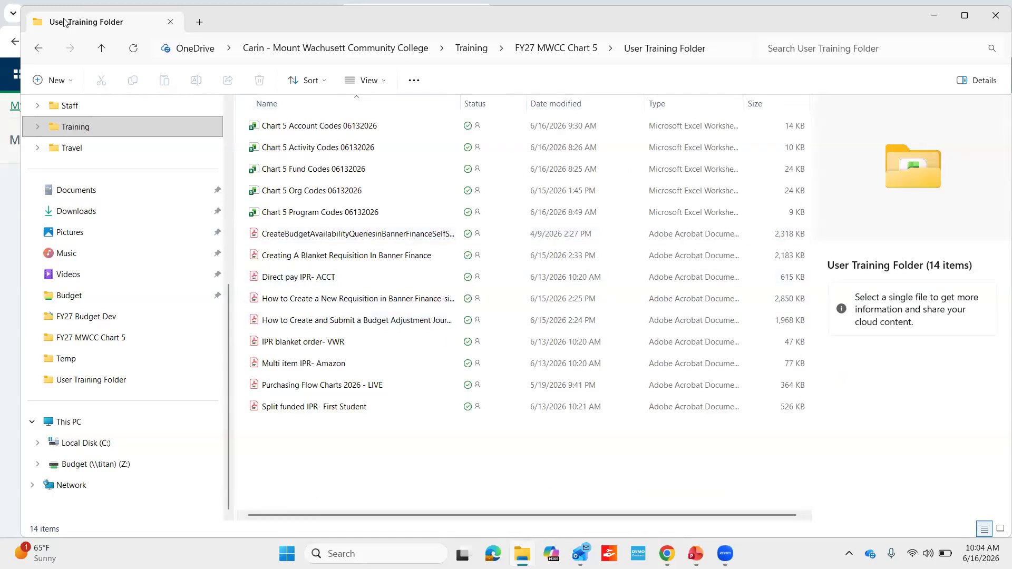
pyautogui.click(38, 50)
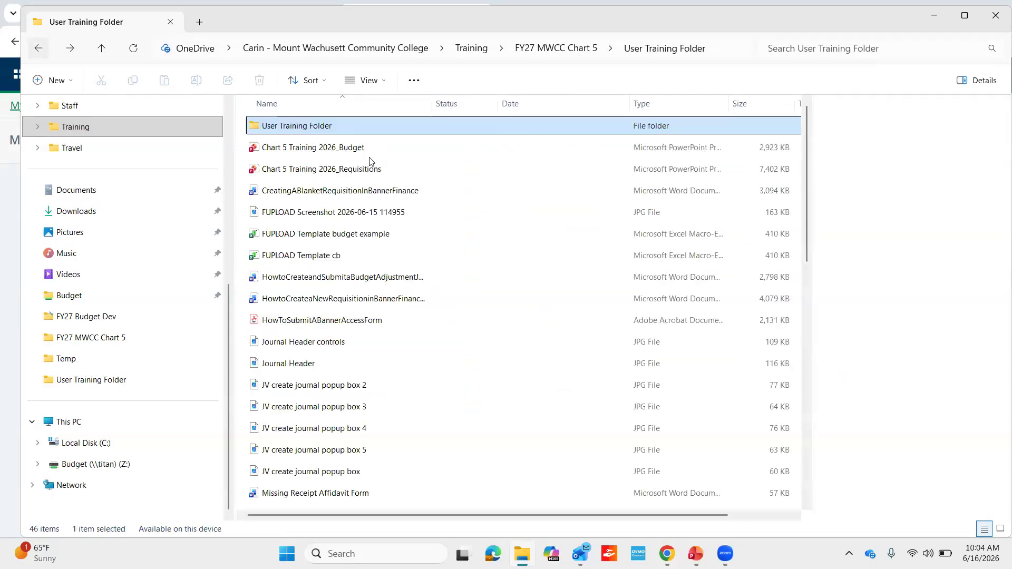
pyautogui.rightClick(357, 129)
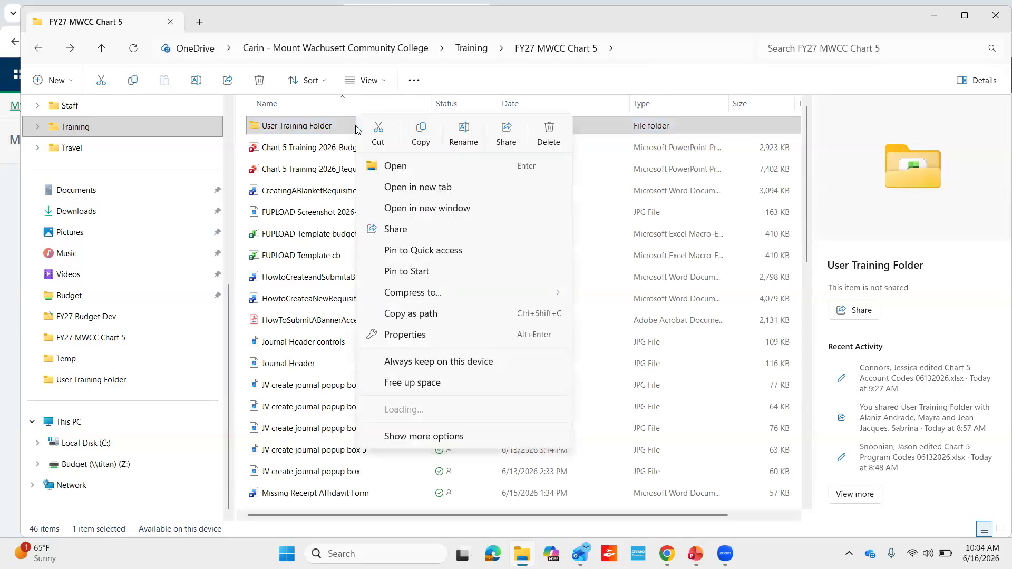
pyautogui.click(506, 136)
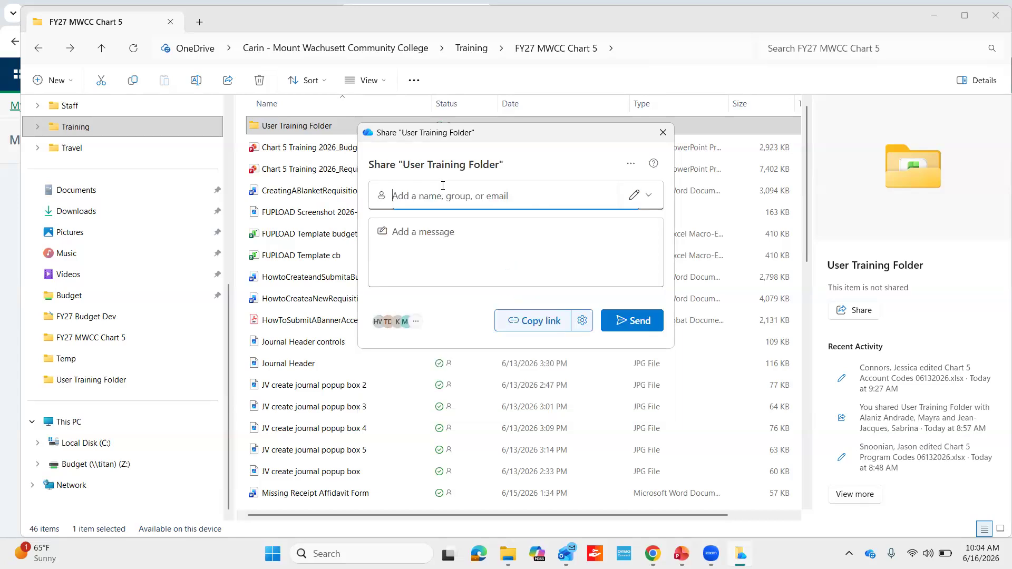
# Step: Add two colleagues from the directory suggestions as recipients of the shared User Training Folder
pyautogui.write('cam')
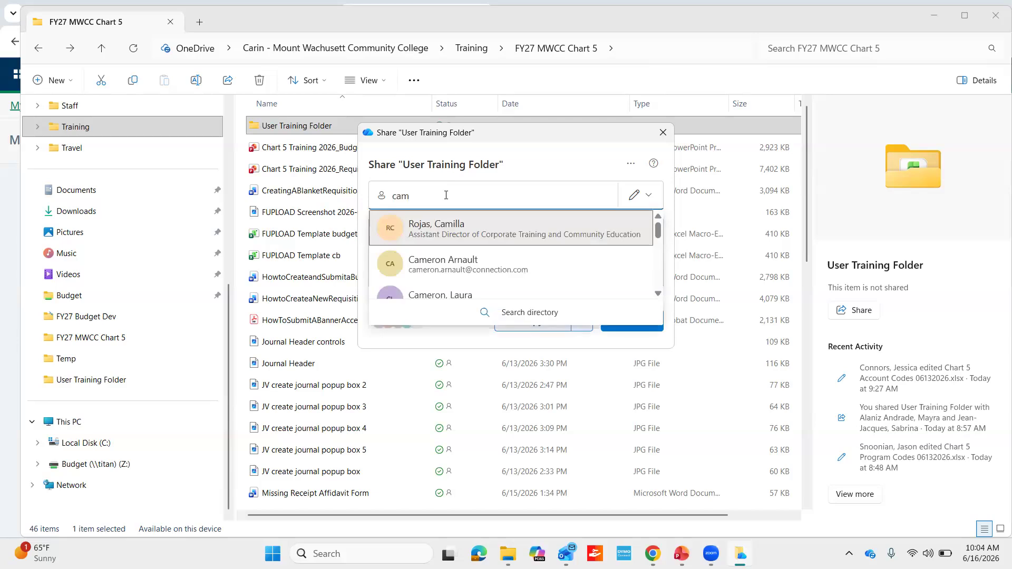
pyautogui.click(447, 221)
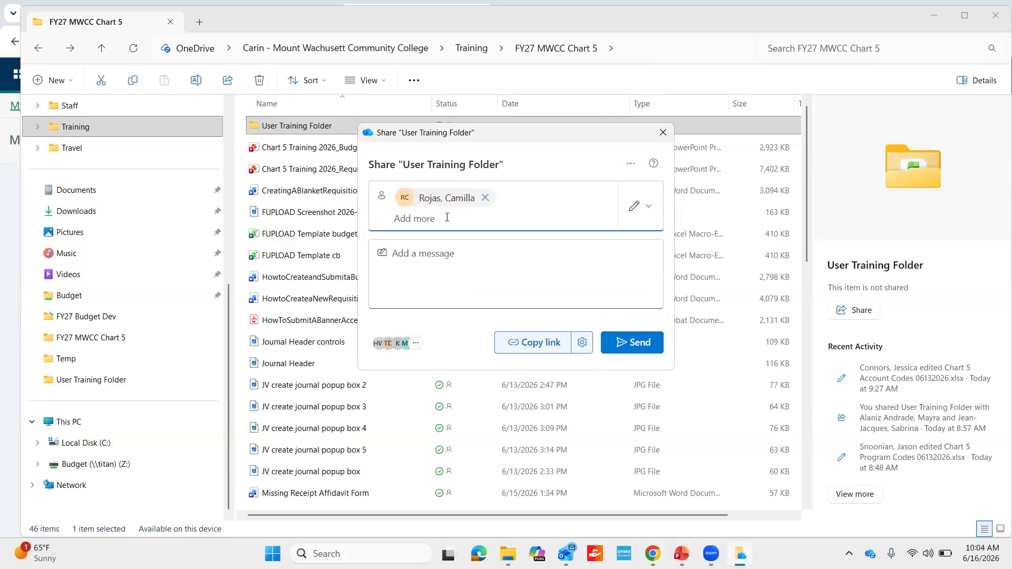
pyautogui.write('ter')
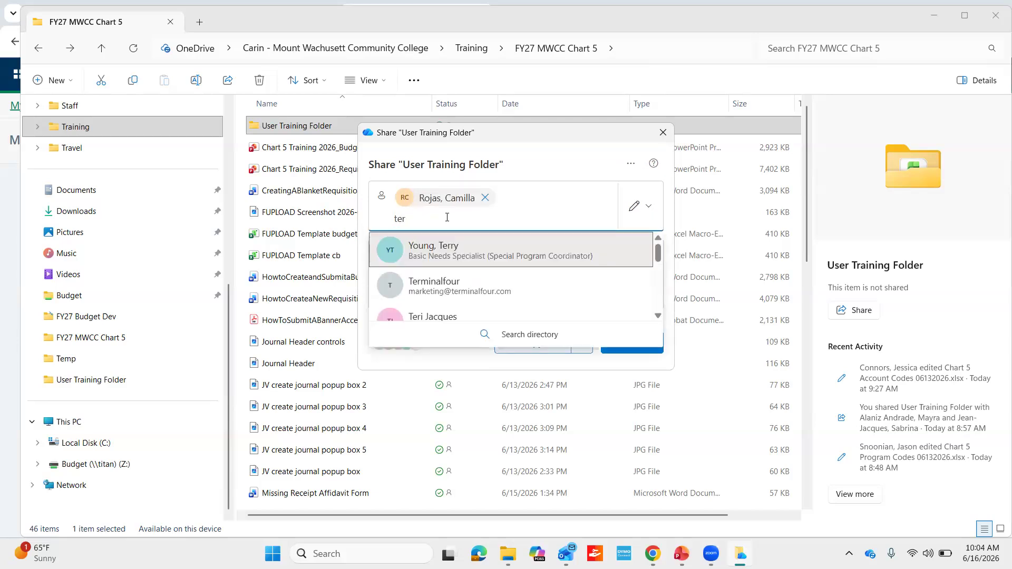
pyautogui.press('Return')
# Step: Add a third colleague as a recipient outside the organization and send the sharing invitation for User Training Folder
pyautogui.write('meag')
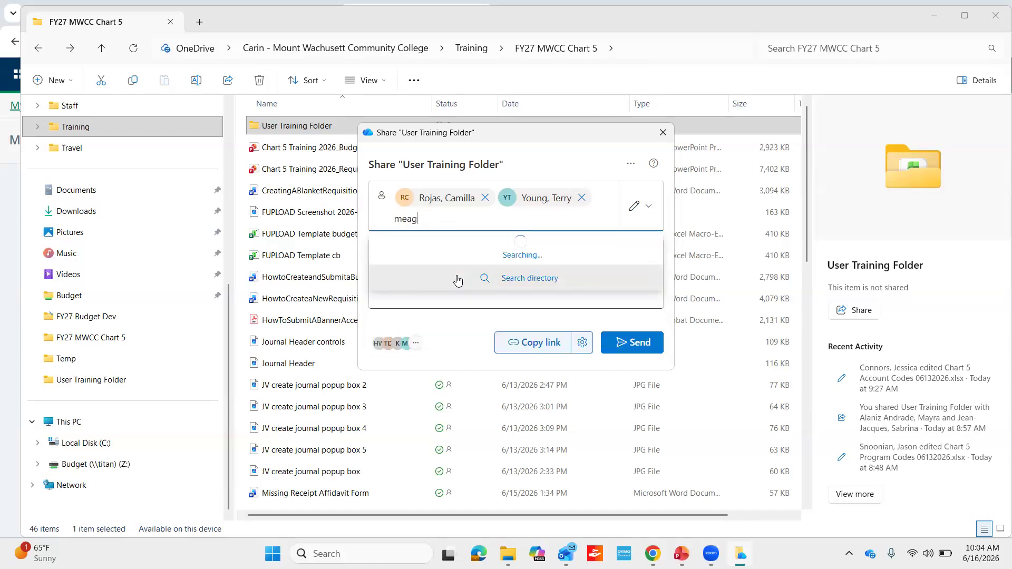
pyautogui.press('BackSpace')
pyautogui.press('BackSpace')
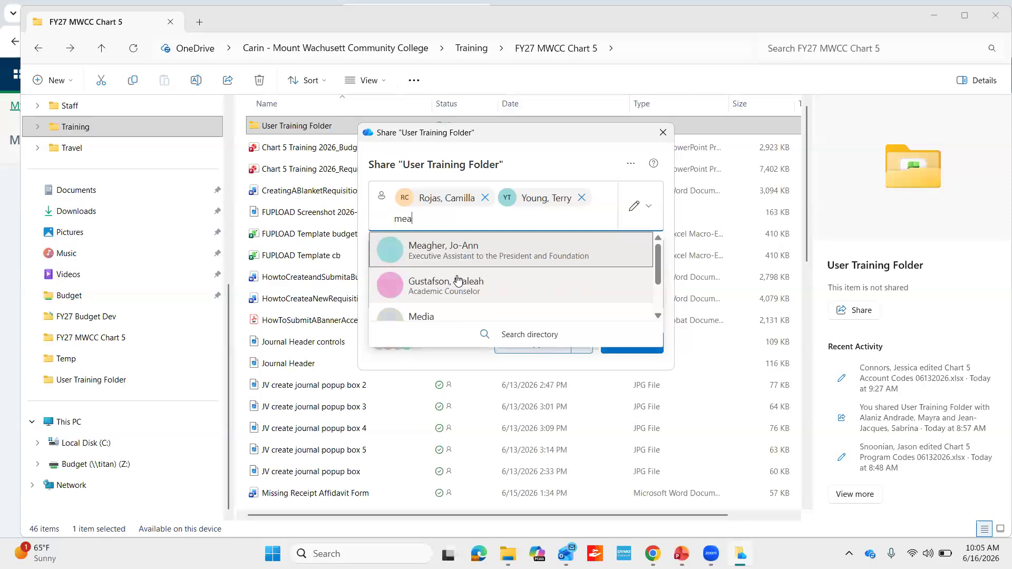
pyautogui.write('g')
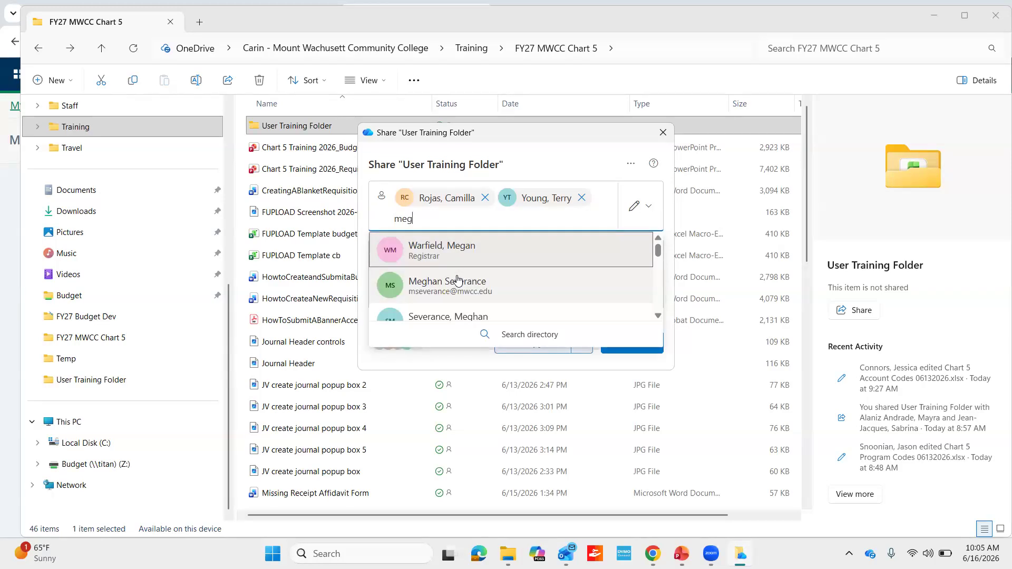
pyautogui.click(459, 281)
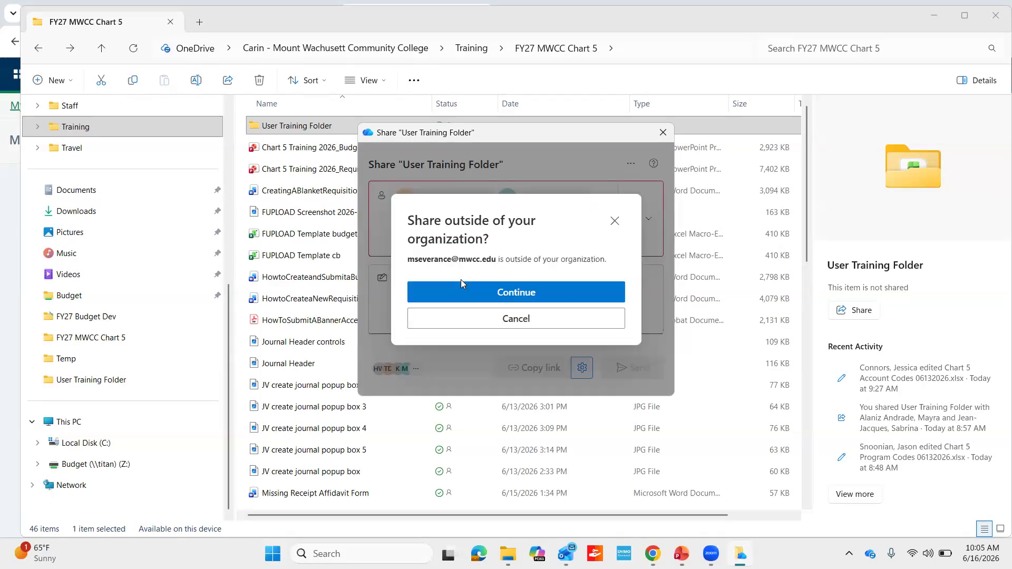
pyautogui.click(542, 293)
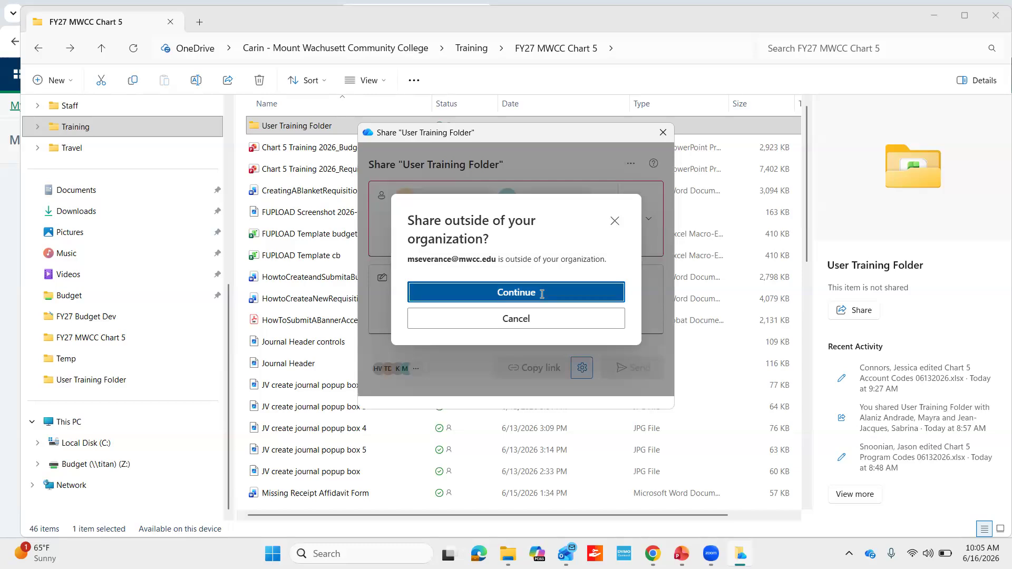
pyautogui.click(646, 381)
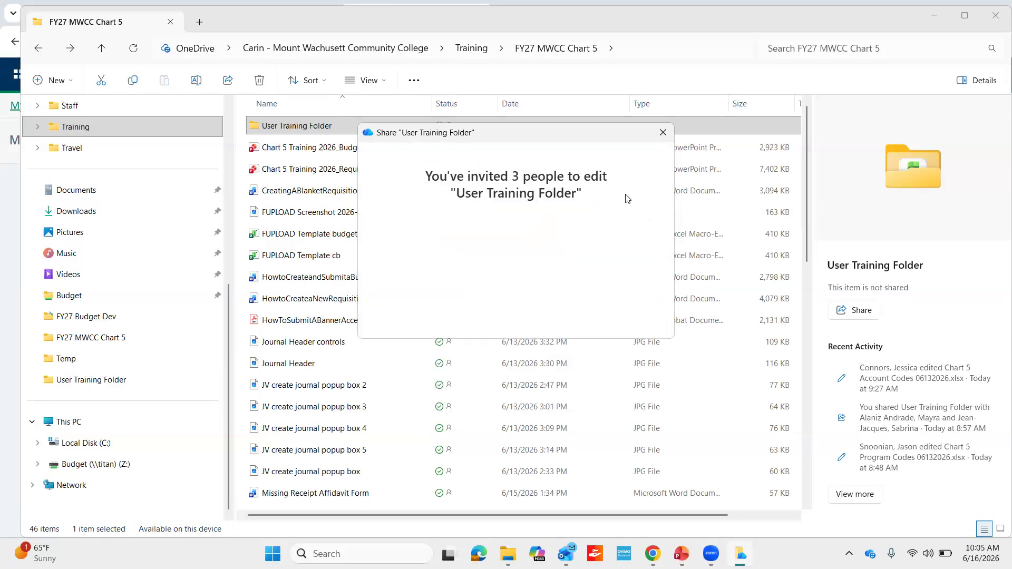
pyautogui.click(666, 132)
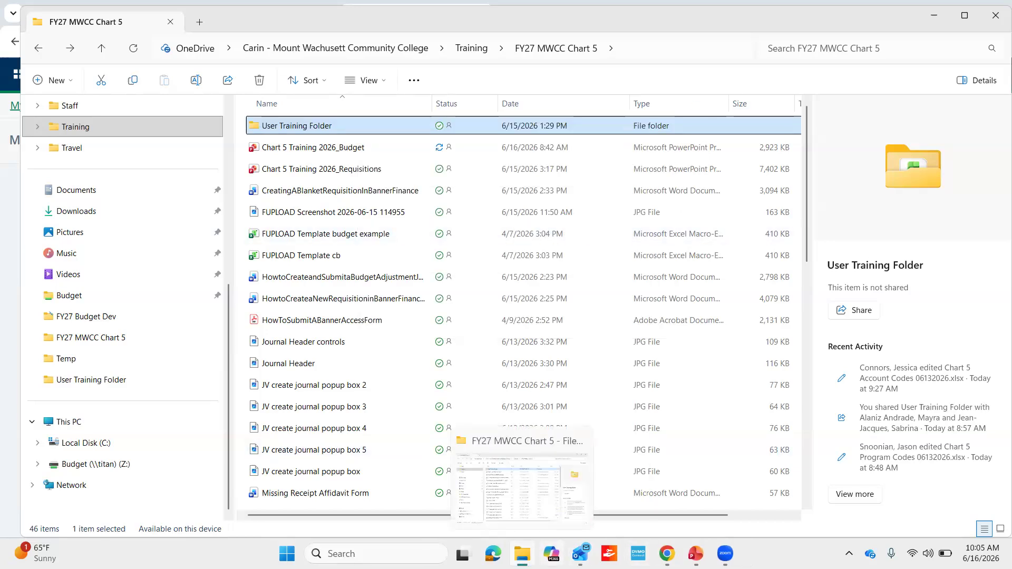
# Step: Switch to the My Journals page in Chrome and start a new journal with the transaction date 07/06/2026
pyautogui.click(667, 554)
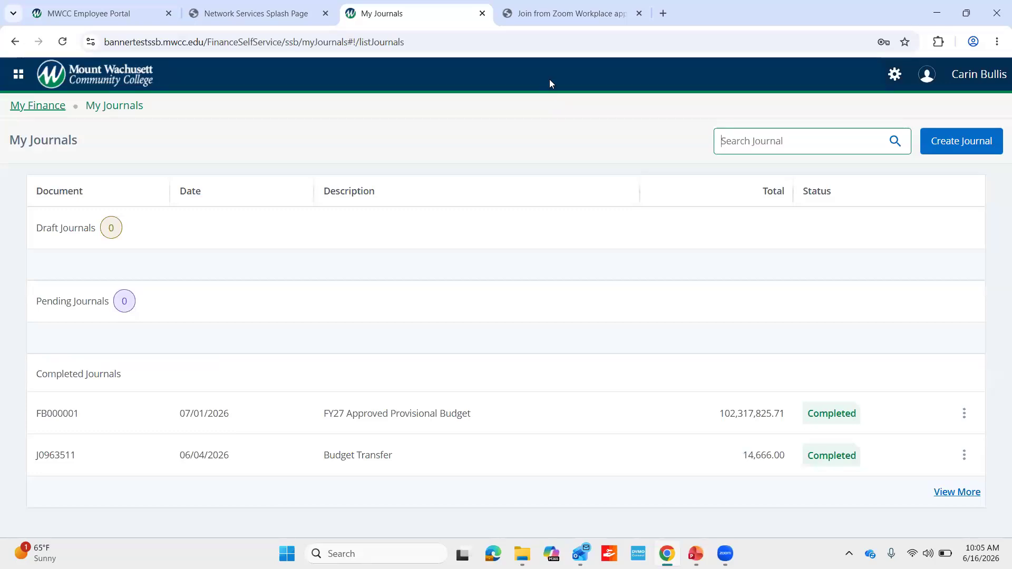
pyautogui.click(71, 132)
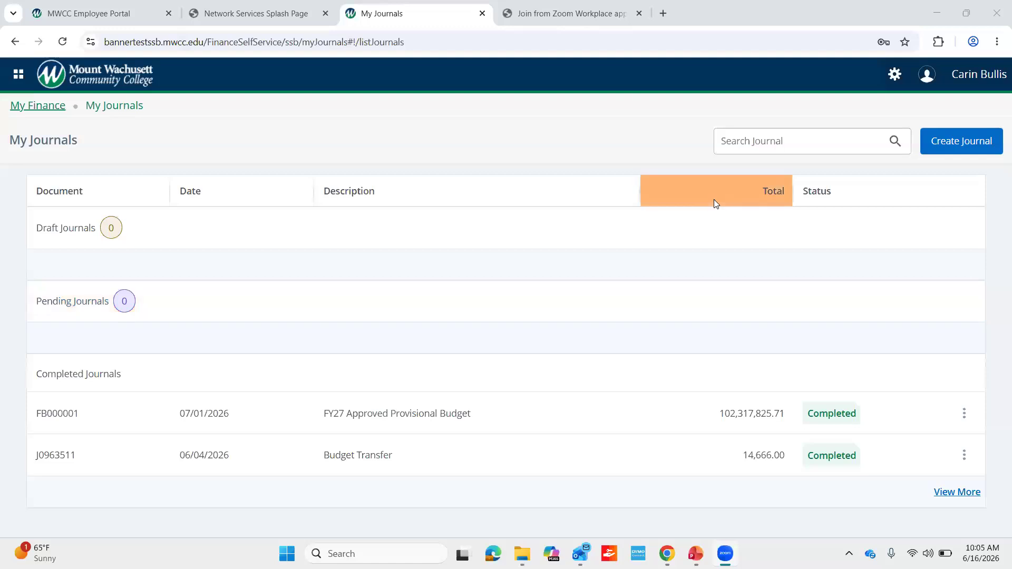
pyautogui.click(944, 153)
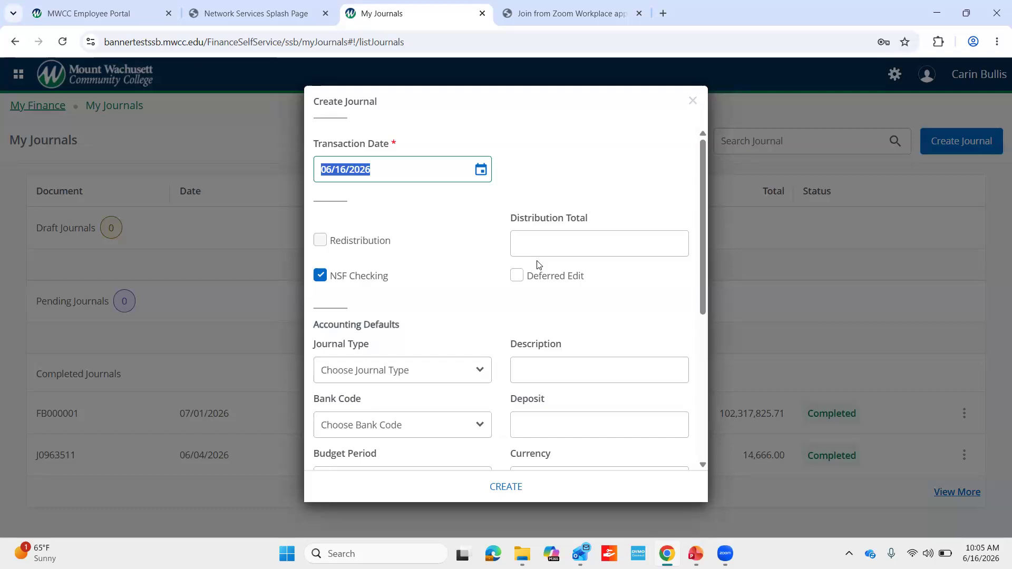
pyautogui.click(481, 170)
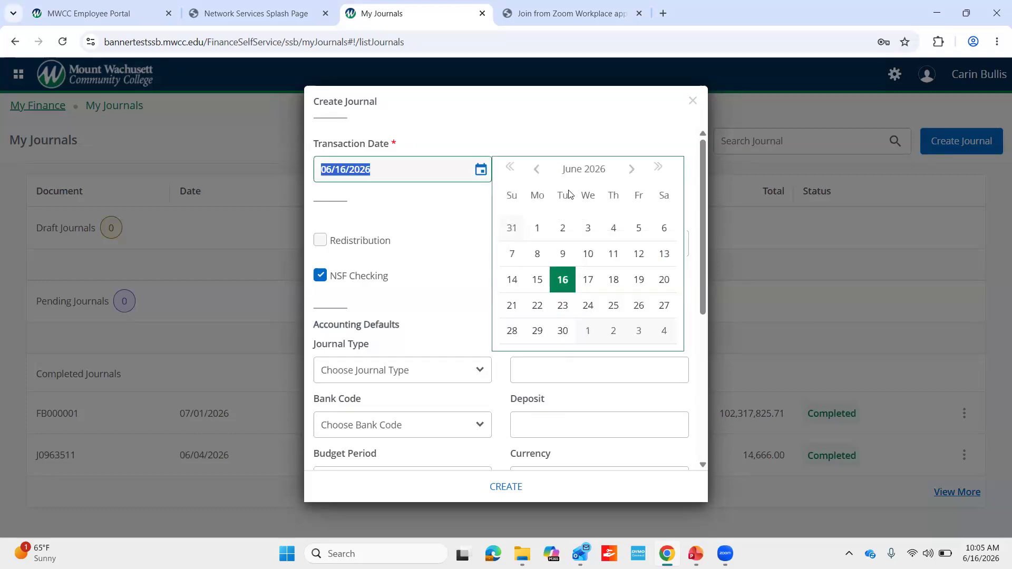
pyautogui.click(632, 169)
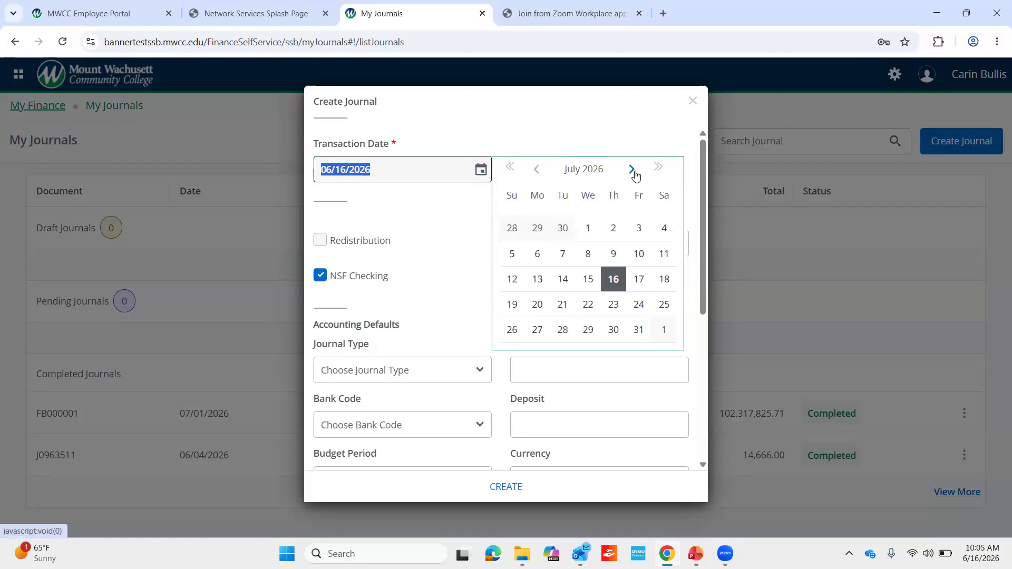
pyautogui.click(535, 257)
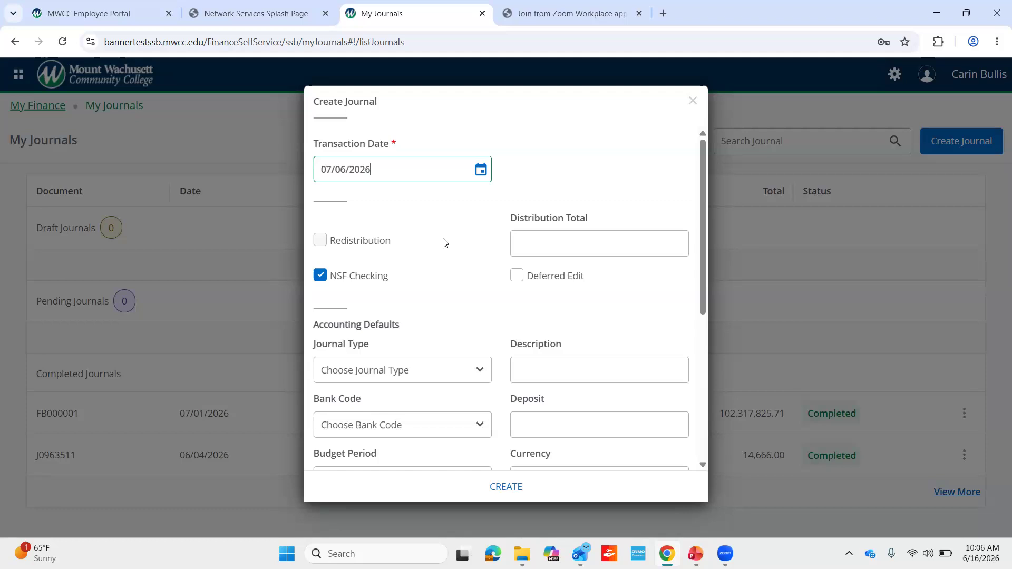
# Step: Set the journal type to BD02 Permanent Budget Adjustments and the budget period to 01
pyautogui.click(400, 373)
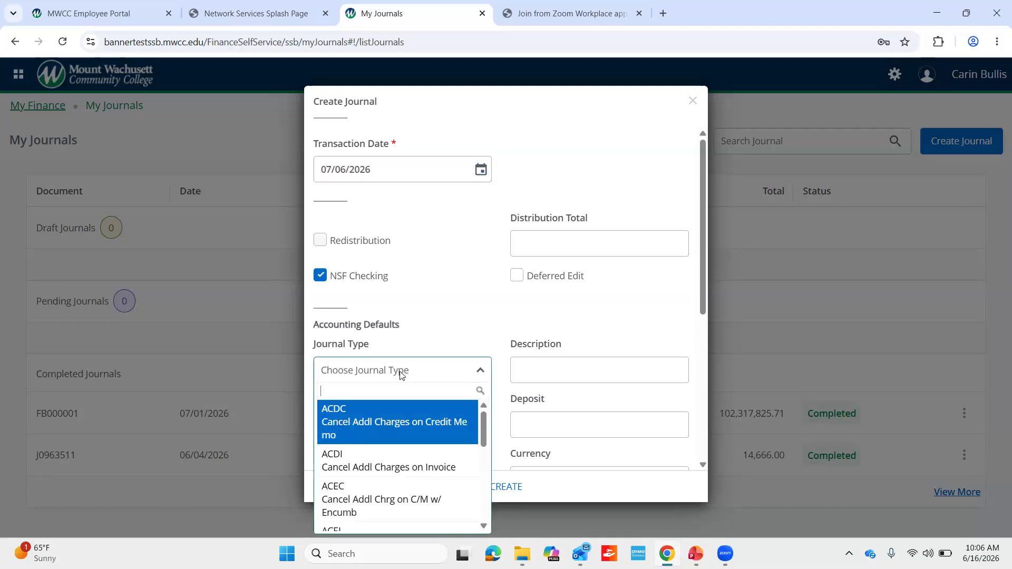
pyautogui.write('BD02')
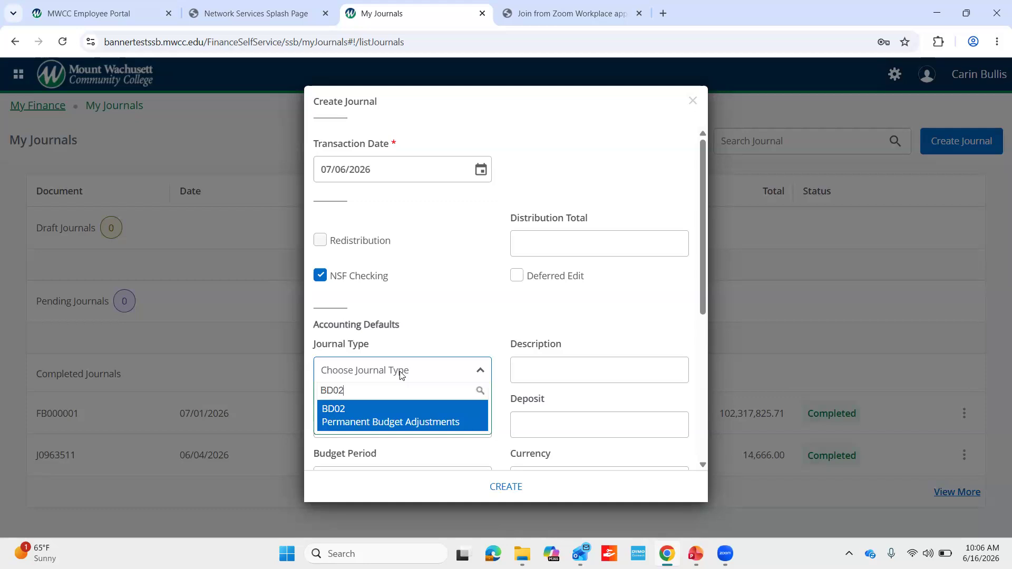
pyautogui.click(406, 421)
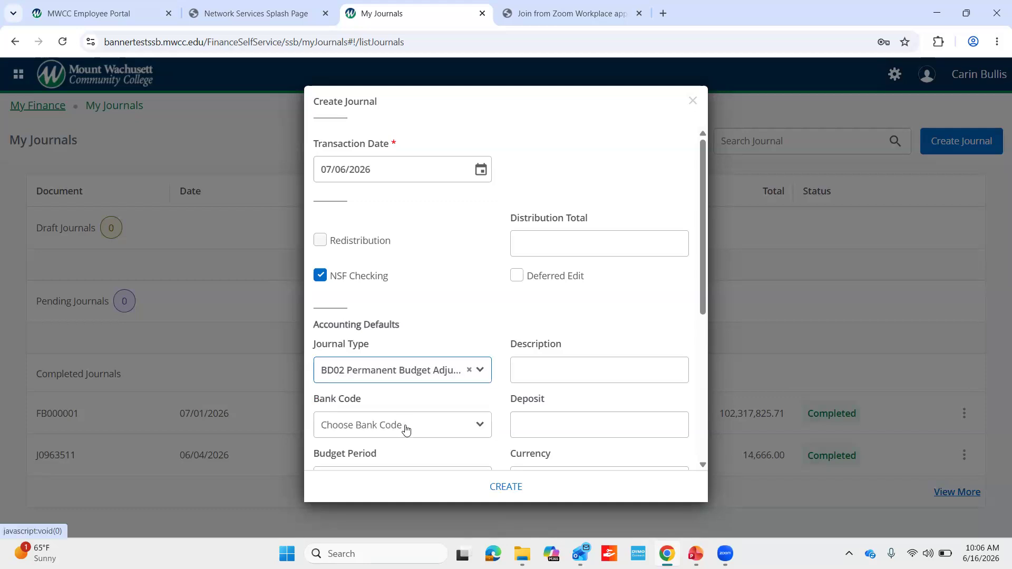
pyautogui.scroll(-3, 406, 429)
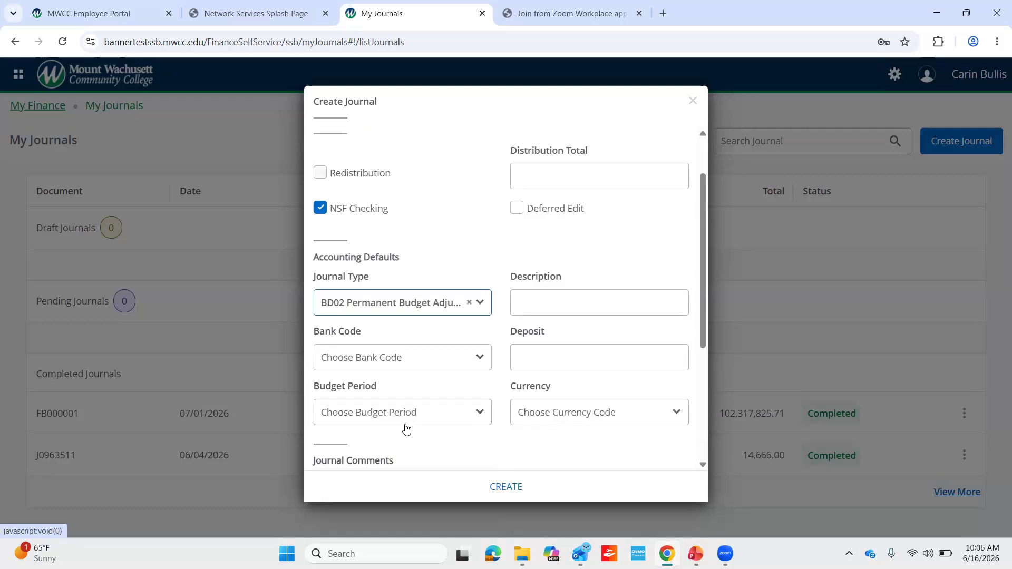
pyautogui.click(407, 369)
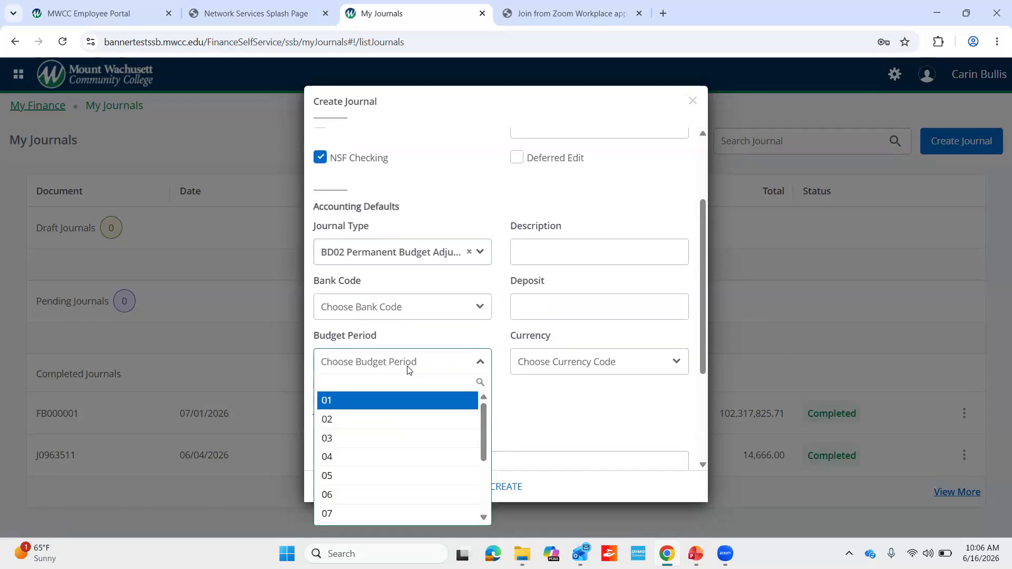
pyautogui.click(406, 405)
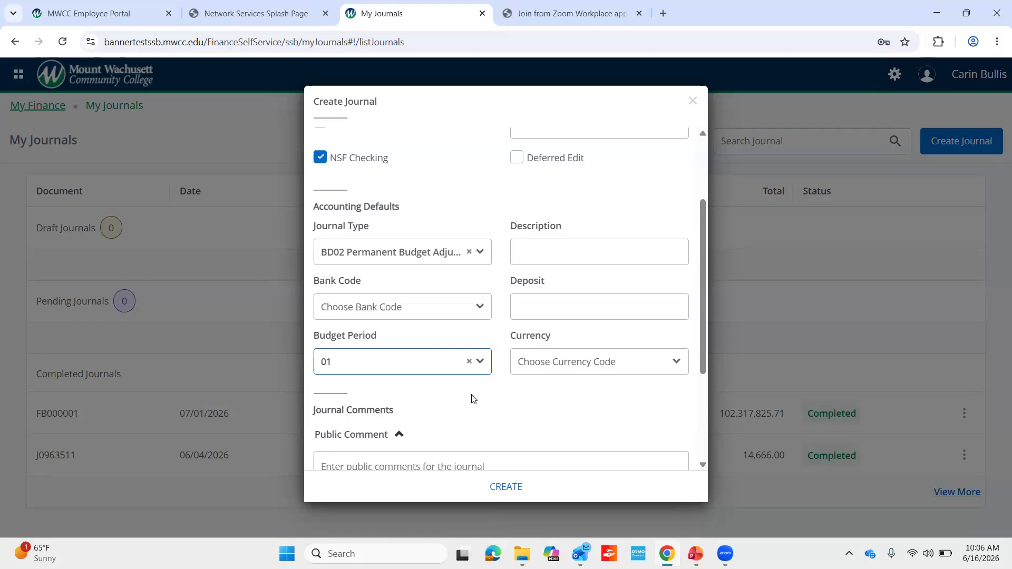
# Step: Enter the public comment "Entering budget transfer for testing" for the journal
pyautogui.scroll(-2, 472, 399)
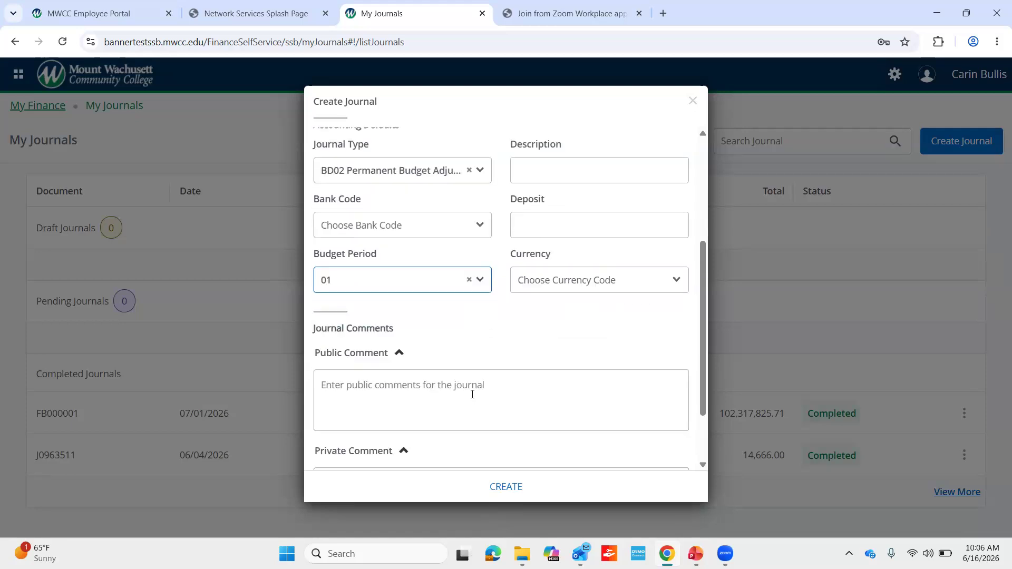
pyautogui.scroll(-1, 473, 394)
pyautogui.click(450, 353)
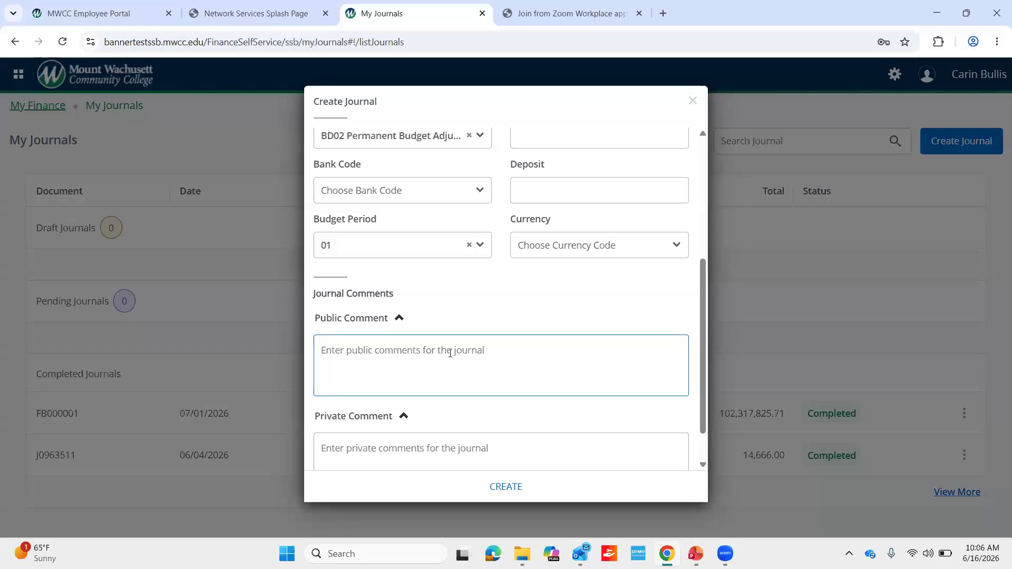
pyautogui.write('Ent')
pyautogui.write('eri')
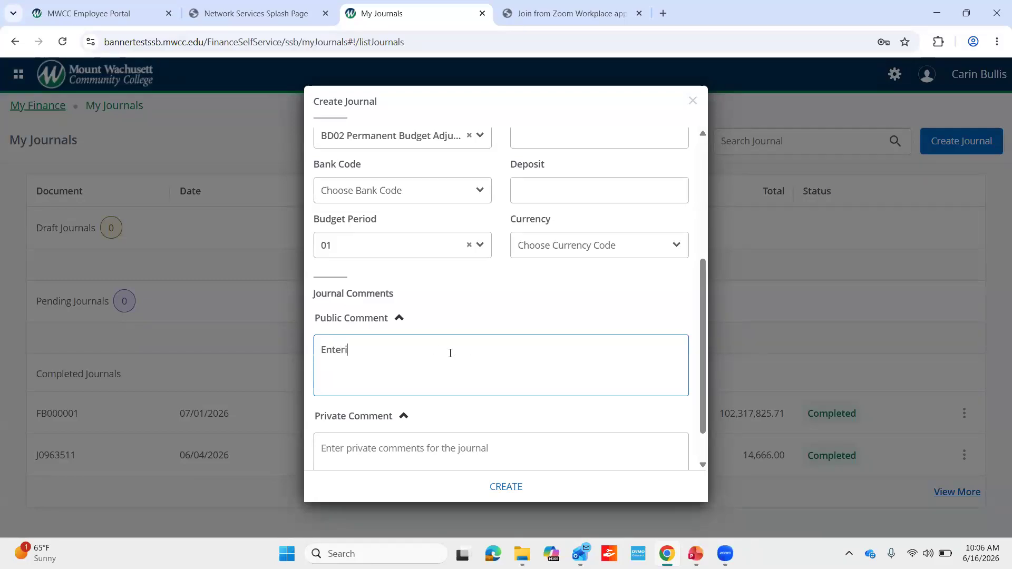
pyautogui.write('ng budget transfer for testing')
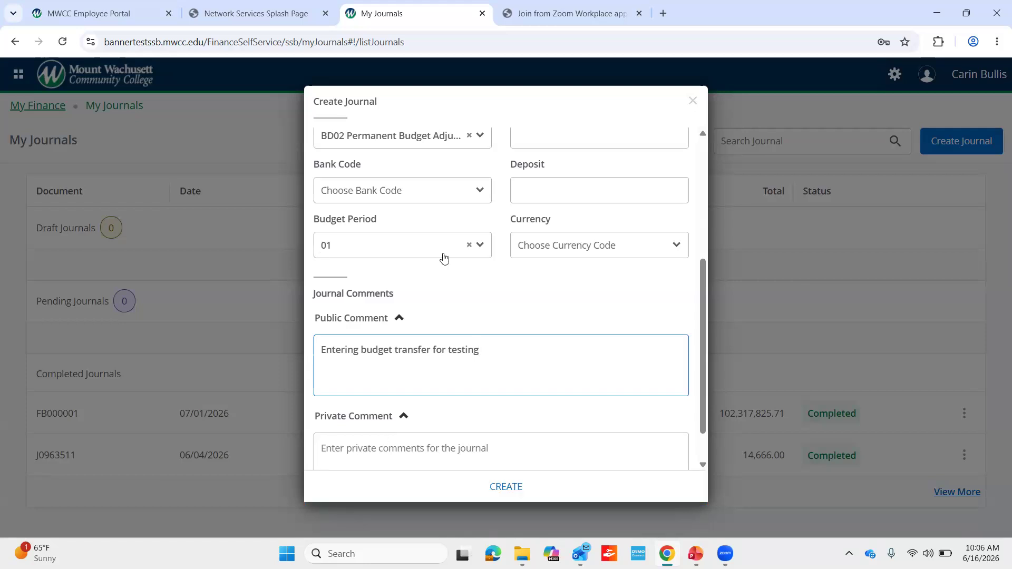
# Step: Review the journal header entries and create the draft journal
pyautogui.scroll(5, 444, 257)
pyautogui.scroll(-2, 444, 257)
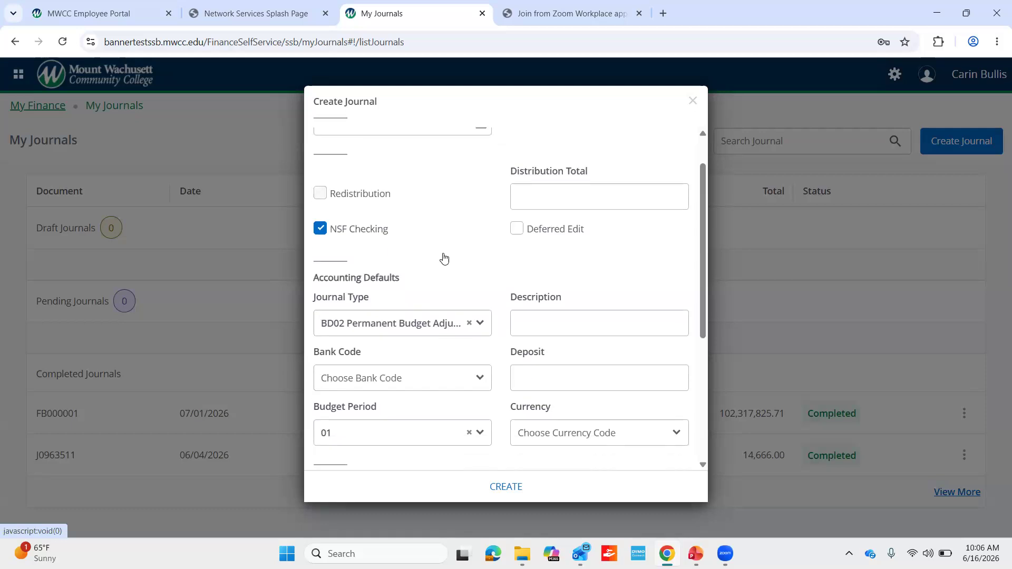
pyautogui.scroll(2, 444, 257)
pyautogui.scroll(-5, 444, 257)
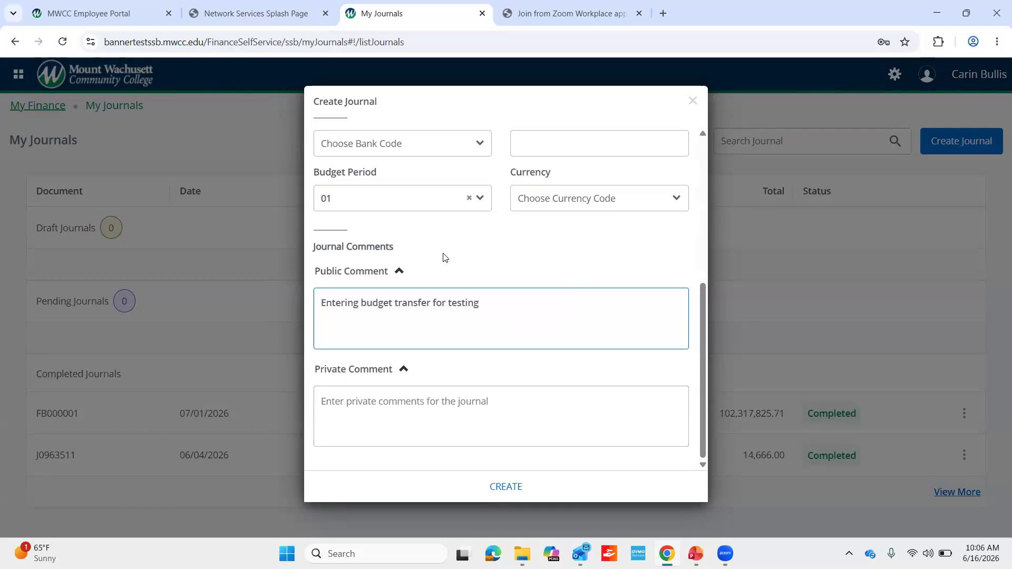
pyautogui.click(514, 487)
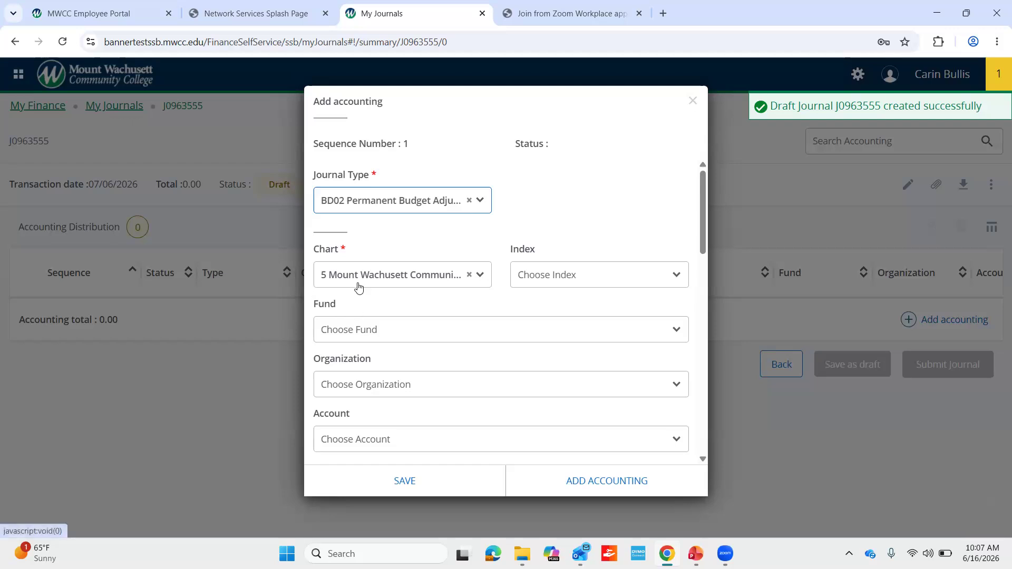
# Step: Set the fund of the first accounting sequence to T1210 College Trust
pyautogui.click(409, 336)
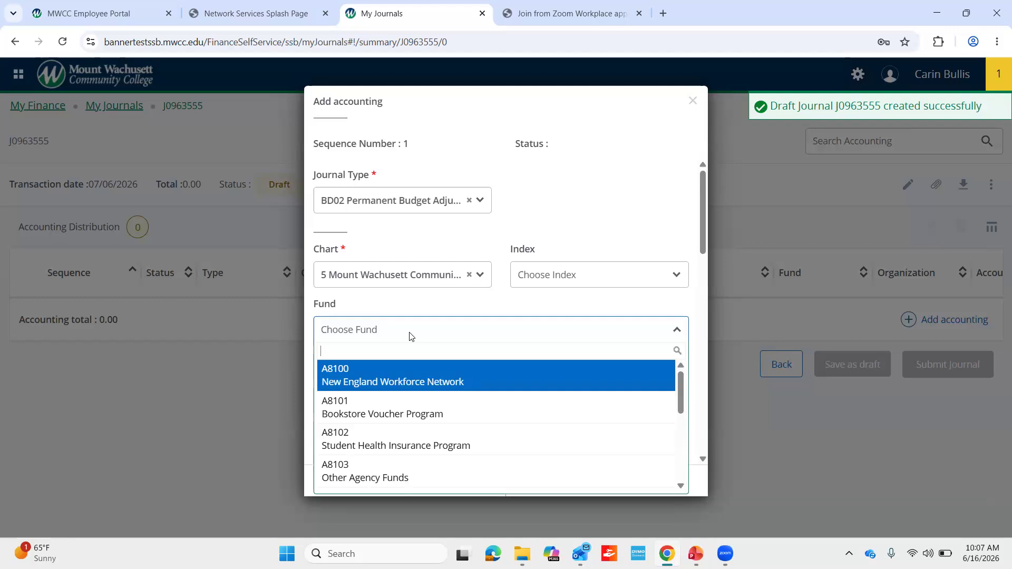
pyautogui.write('T121')
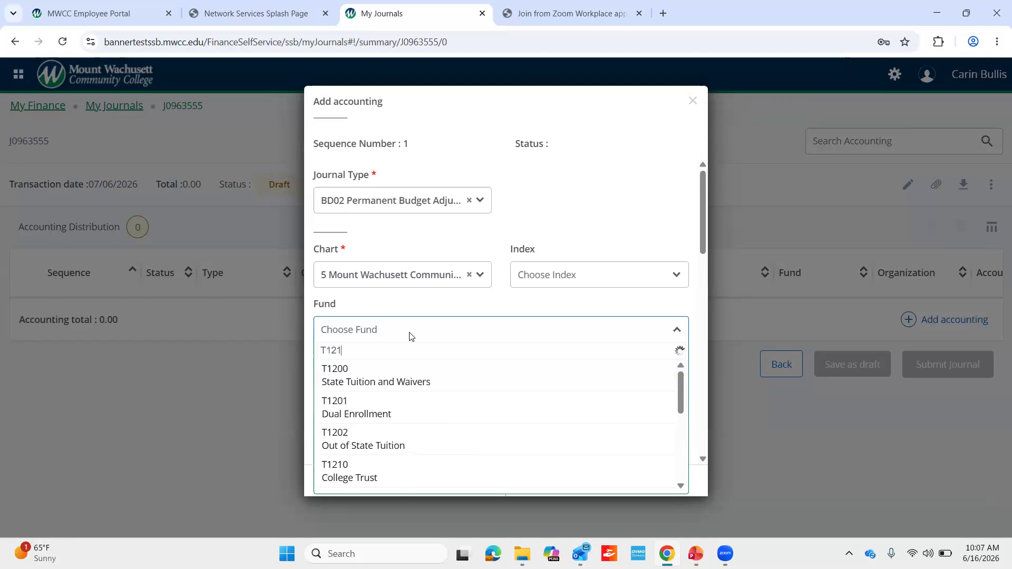
pyautogui.write('0')
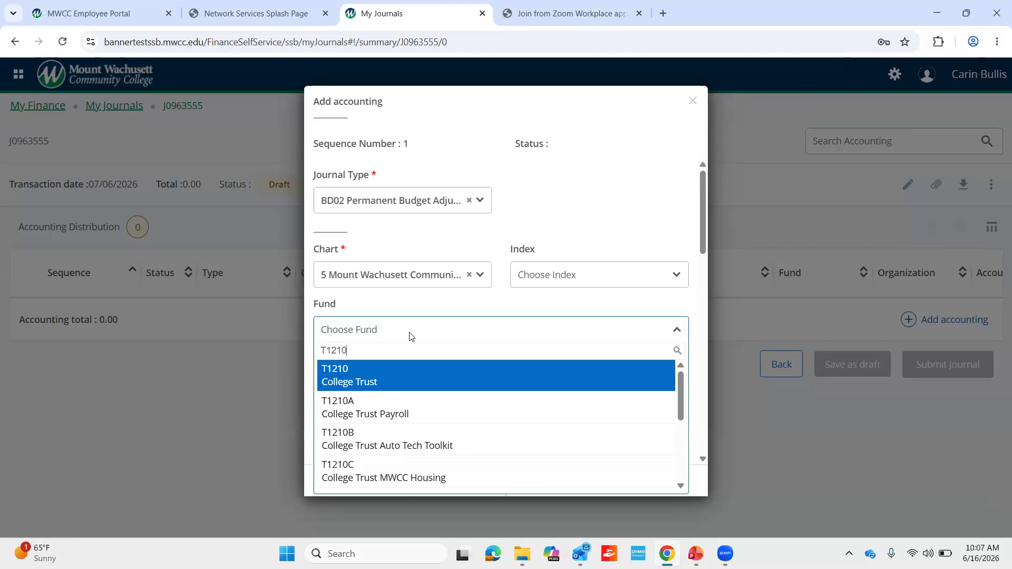
pyautogui.click(429, 377)
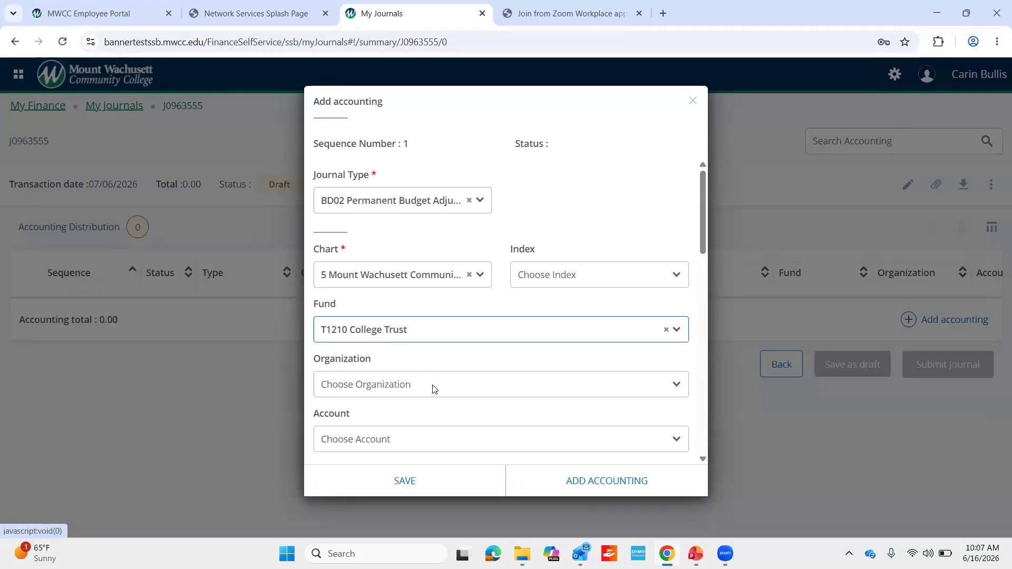
# Step: Set the organization of the first accounting sequence to 2200 Marketing
pyautogui.click(432, 387)
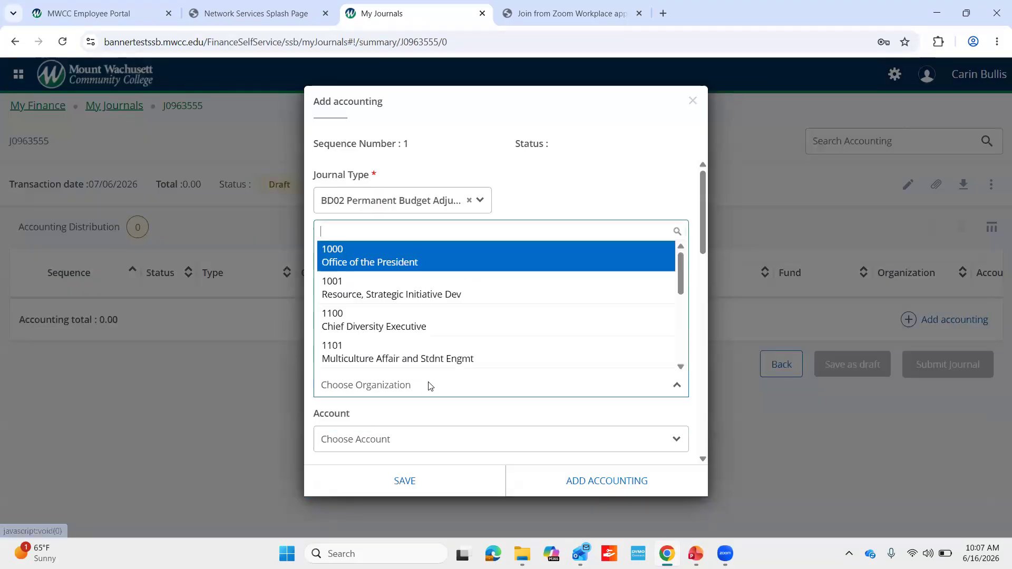
pyautogui.click(599, 188)
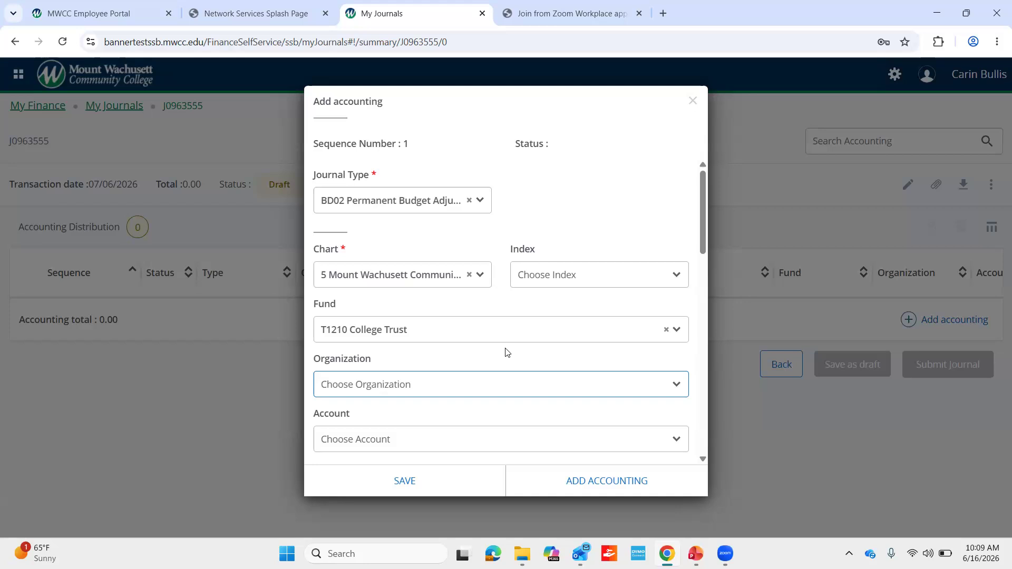
pyautogui.click(467, 389)
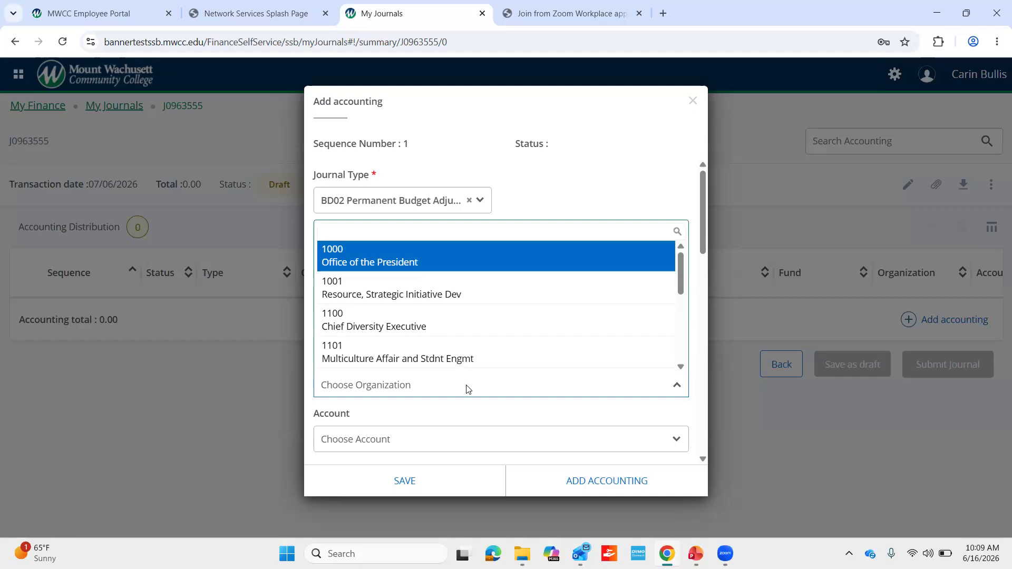
pyautogui.write('2200')
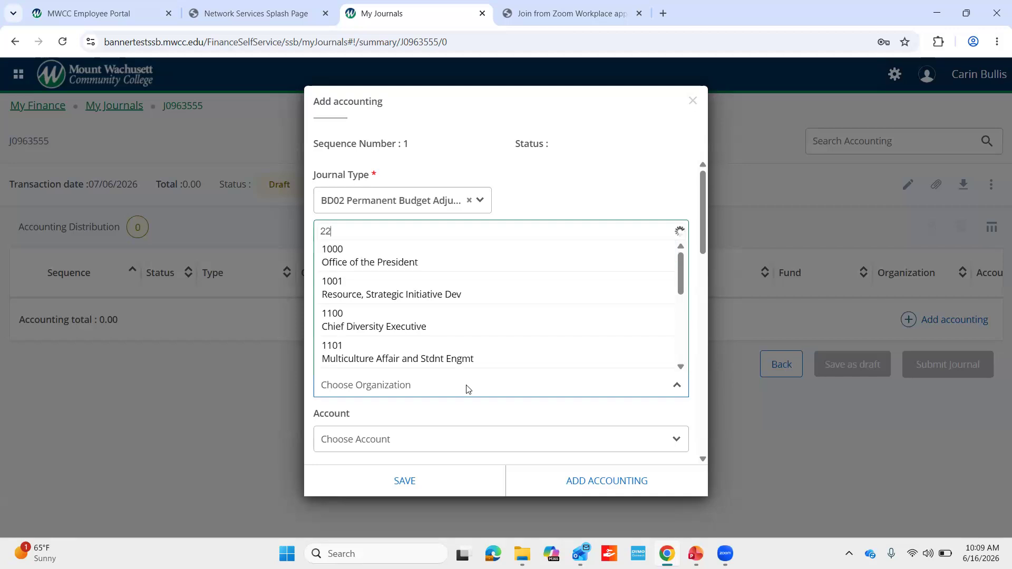
pyautogui.click(450, 351)
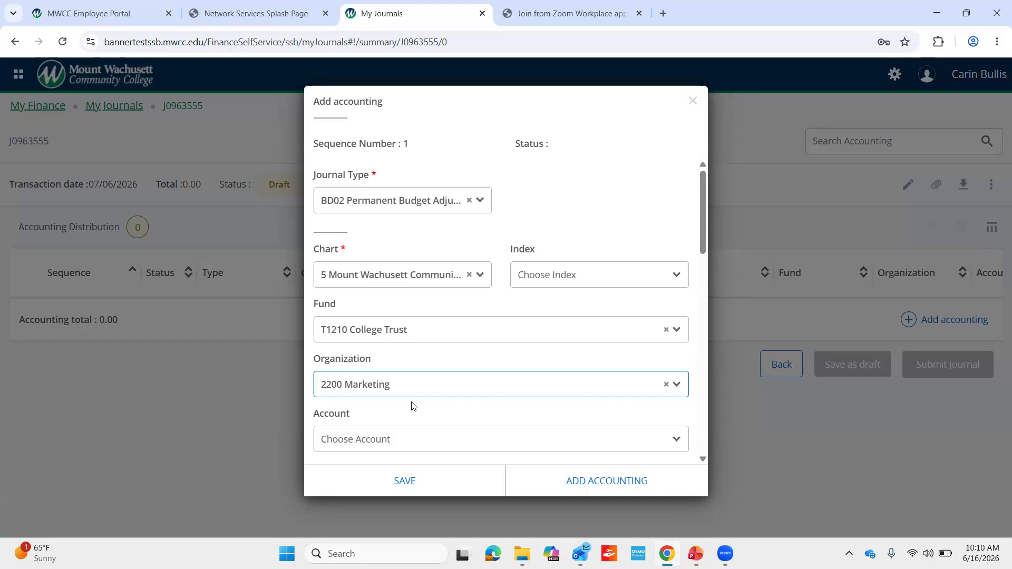
# Step: Set the account of the first accounting sequence to E00 Administrative Expense Pool
pyautogui.click(407, 440)
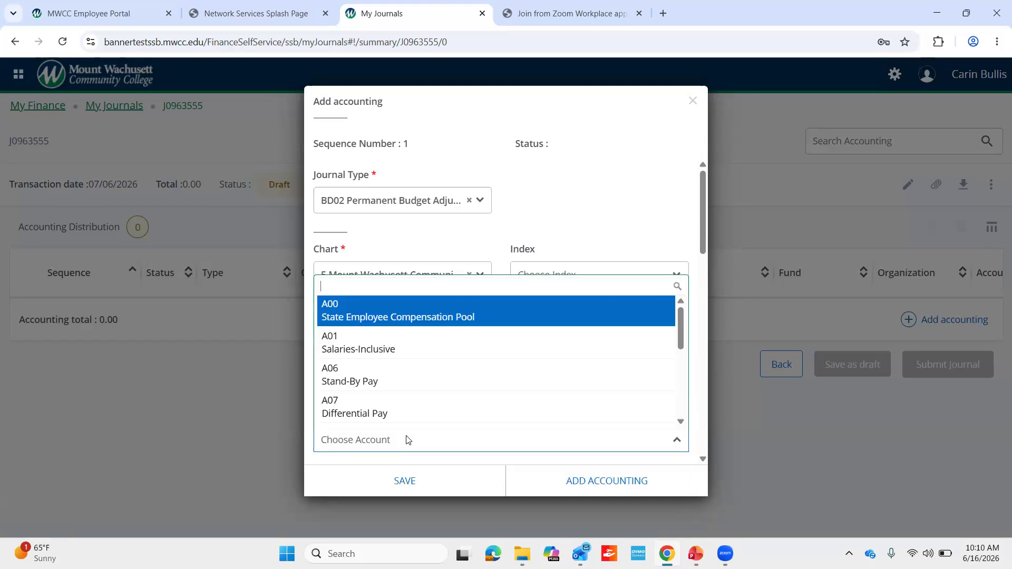
pyautogui.write('E')
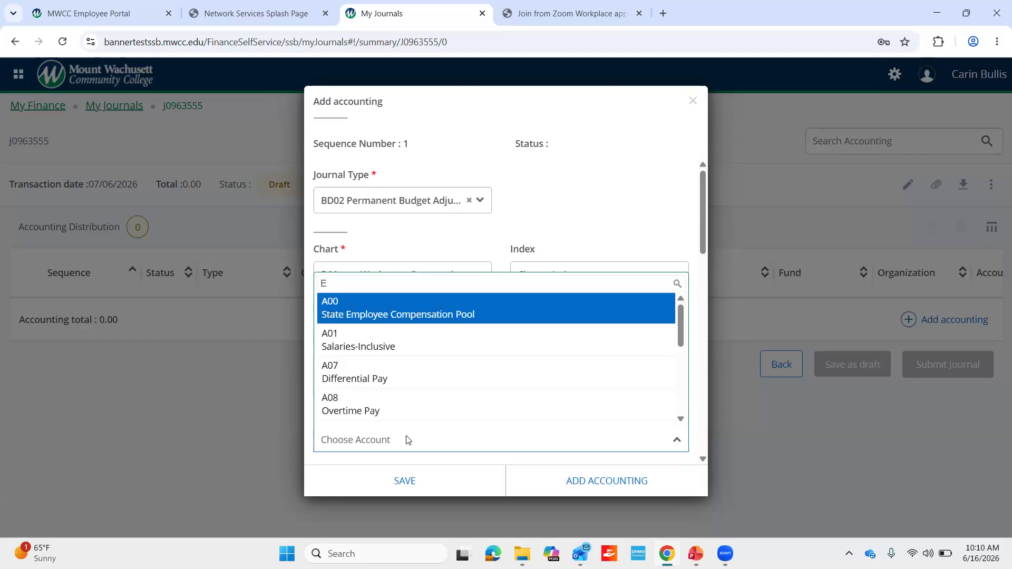
pyautogui.write('00')
pyautogui.click(422, 417)
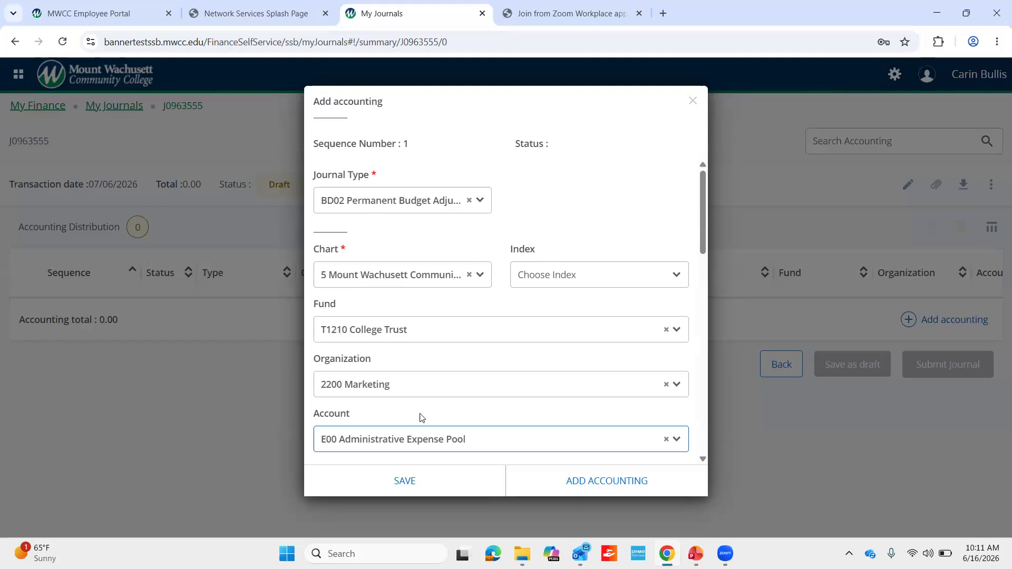
# Step: Set the first sequence's amount to 200 and its Debit/Credit option to + Plus
pyautogui.scroll(-3, 420, 417)
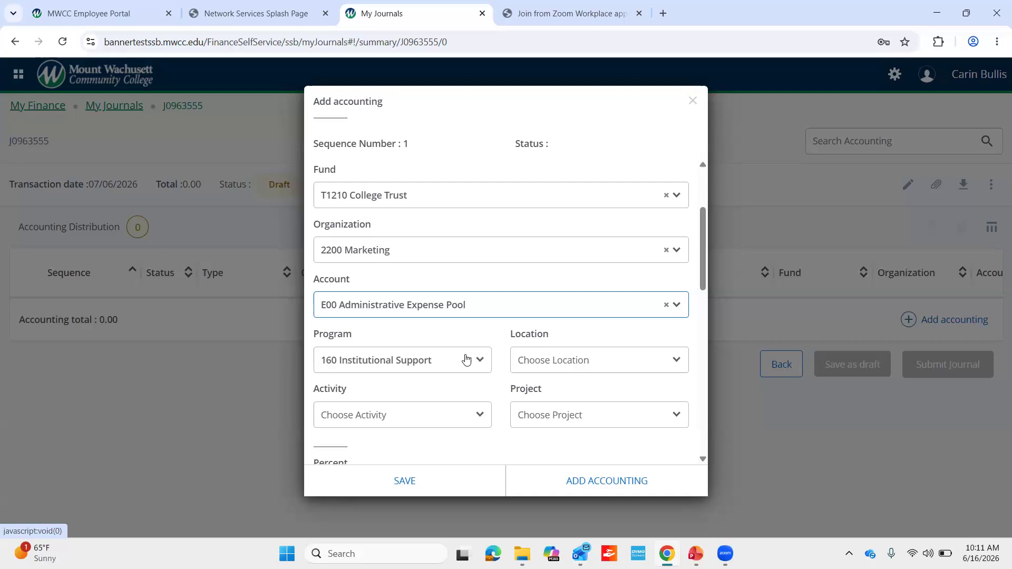
pyautogui.scroll(-2, 427, 420)
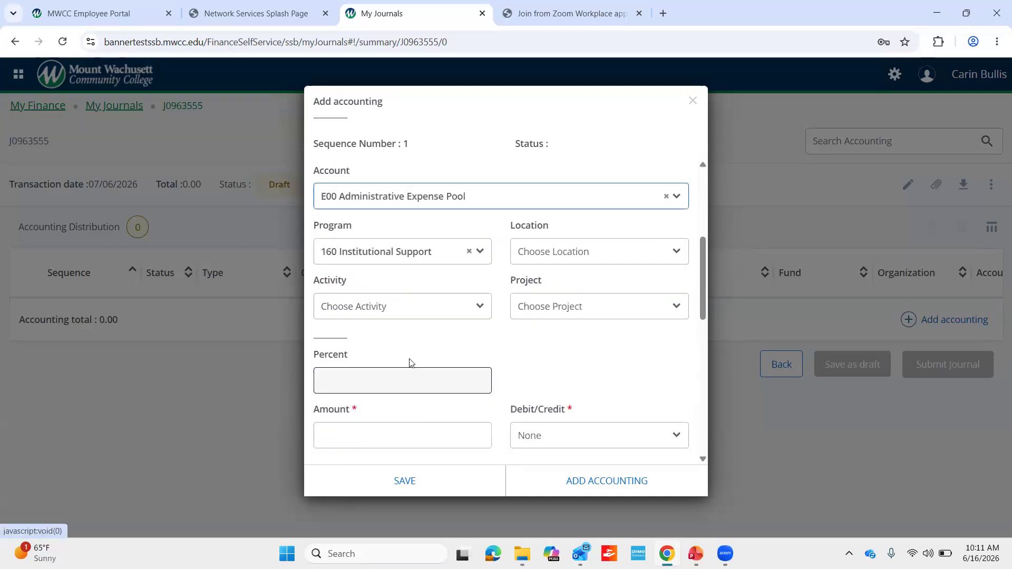
pyautogui.scroll(-1, 398, 411)
pyautogui.click(390, 388)
pyautogui.write('200')
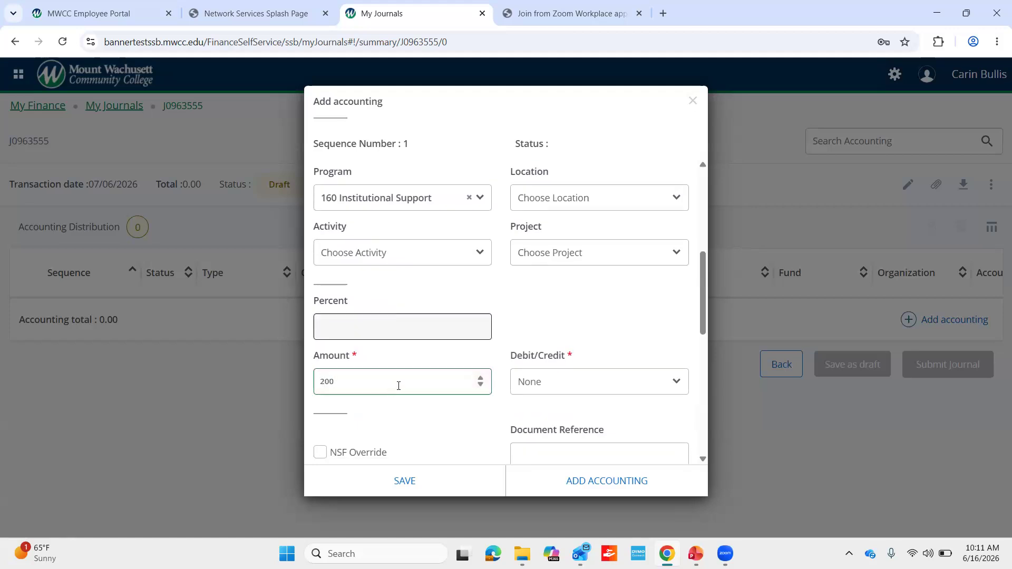
pyautogui.press('Tab')
pyautogui.click(618, 378)
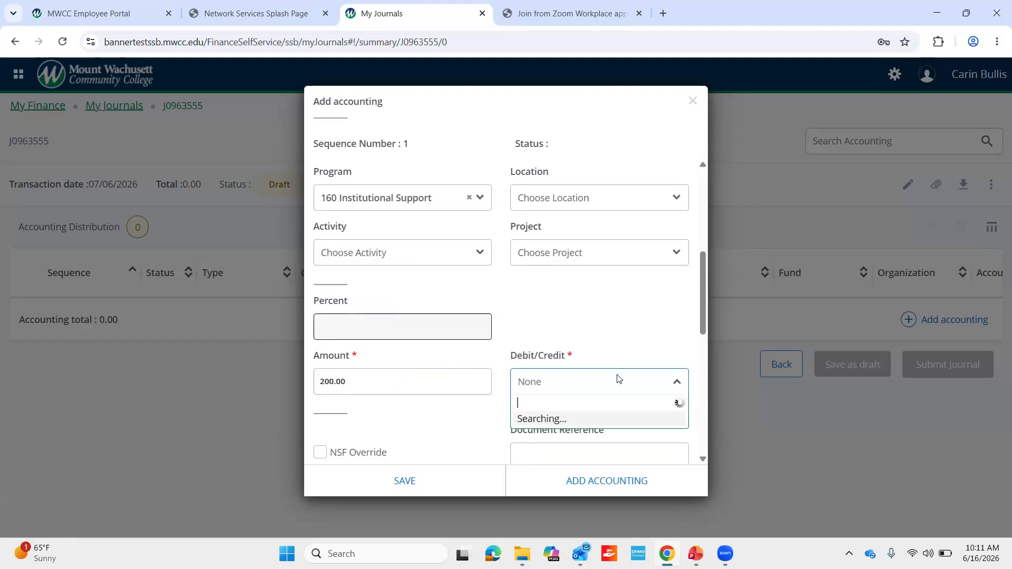
pyautogui.write('+')
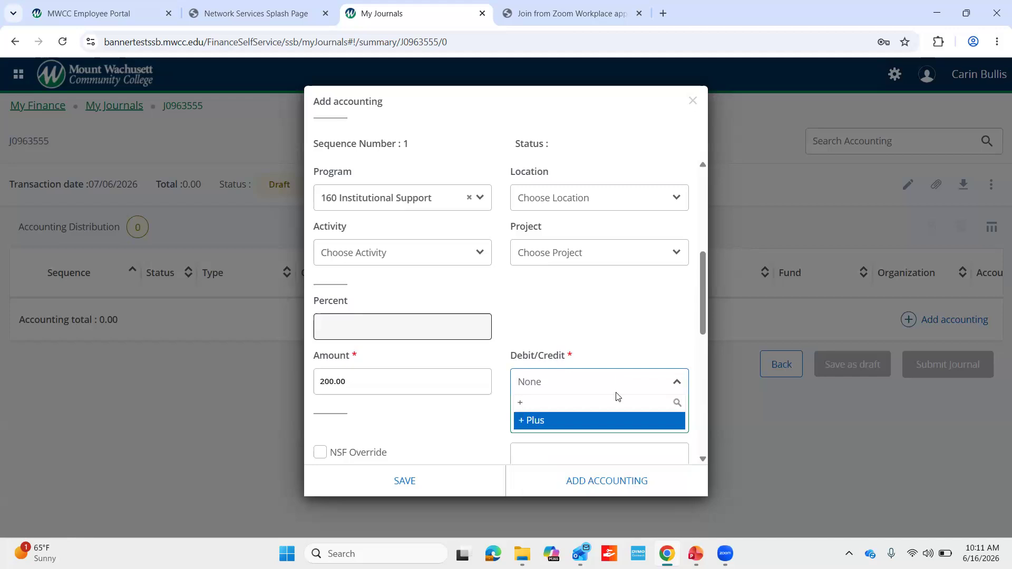
pyautogui.click(615, 424)
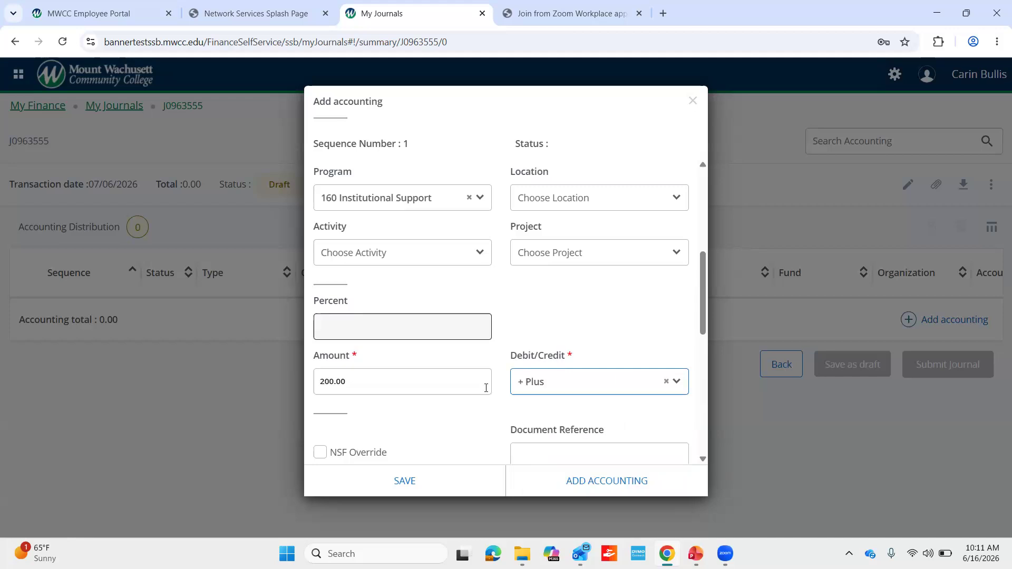
# Step: Enter the description "For flyers for student event" for the first accounting sequence
pyautogui.scroll(-2, 486, 388)
pyautogui.scroll(-1, 485, 390)
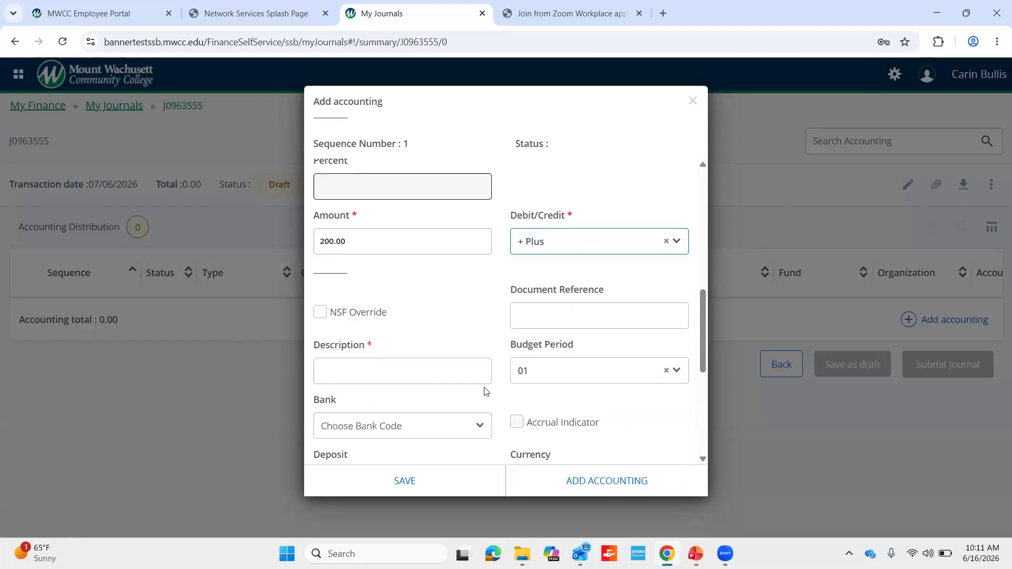
pyautogui.scroll(-1, 486, 392)
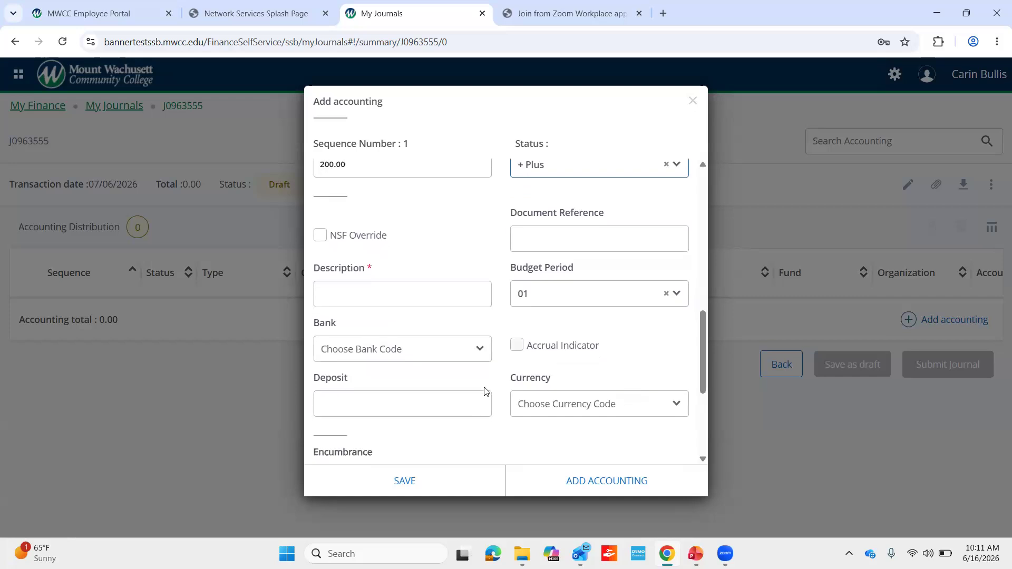
pyautogui.click(385, 298)
pyautogui.write('For st')
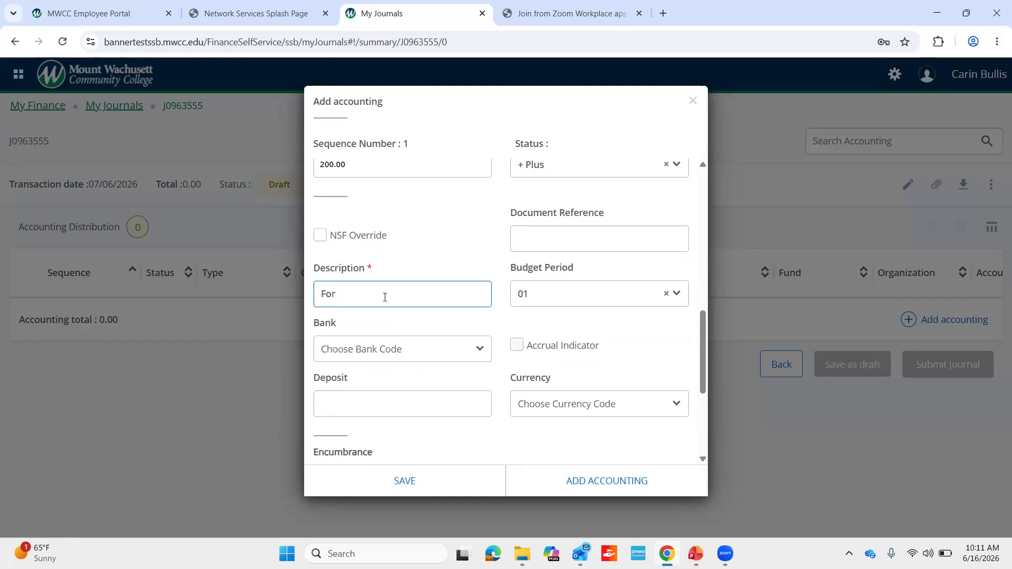
pyautogui.press('BackSpace')
pyautogui.press('BackSpace')
pyautogui.write('flyers for student event')
# Step: Save the first accounting sequence and start a second one
pyautogui.scroll(-2, 393, 356)
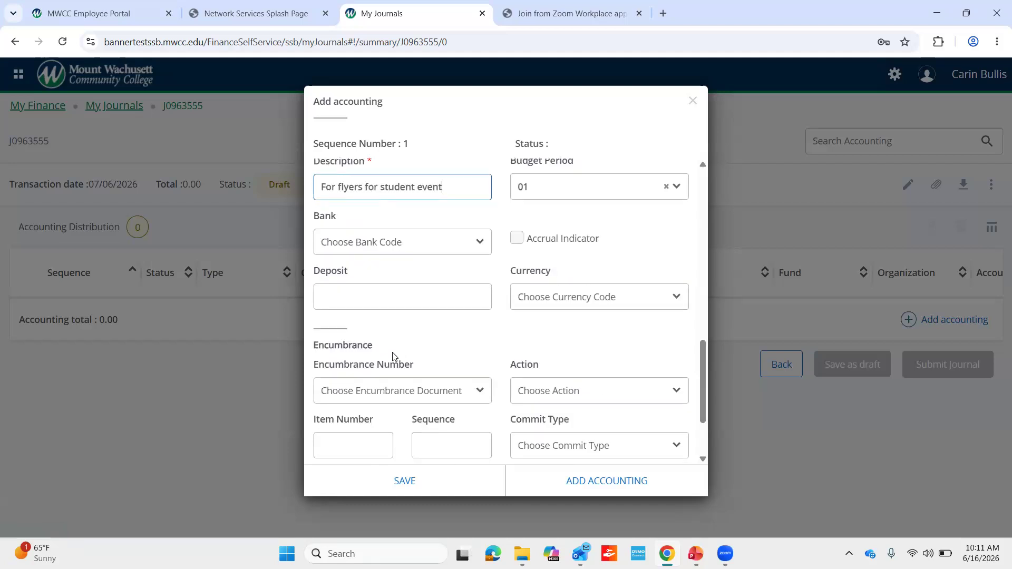
pyautogui.scroll(-2, 393, 356)
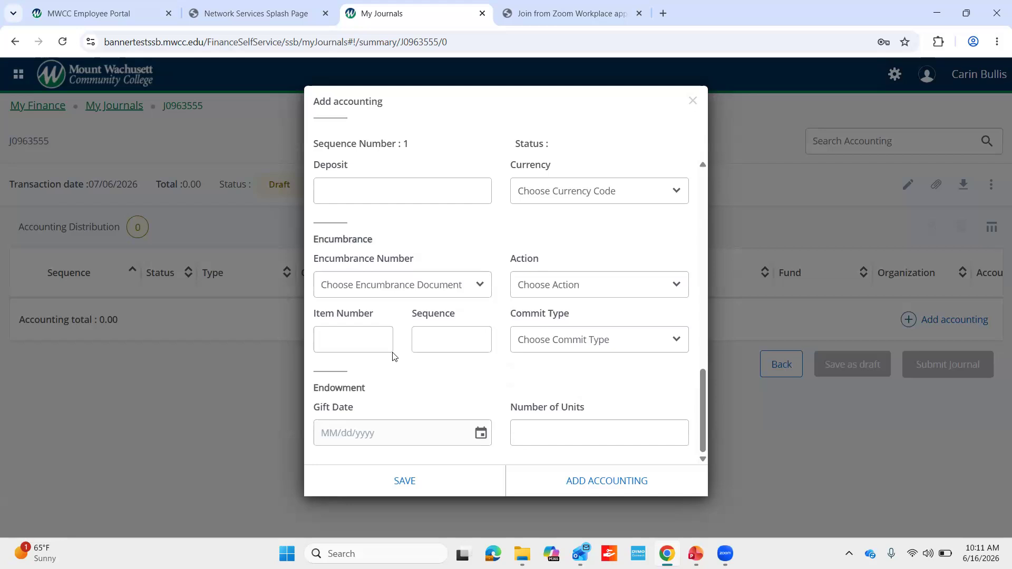
pyautogui.click(608, 483)
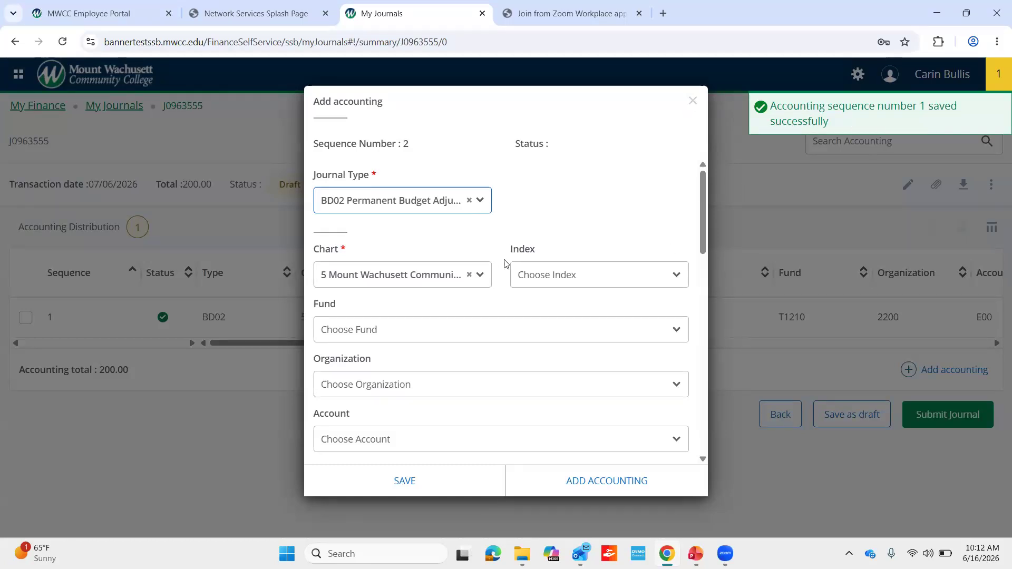
# Step: Set the second sequence's fund to T1210 College Trust and its organization to 2200 Marketing
pyautogui.click(459, 331)
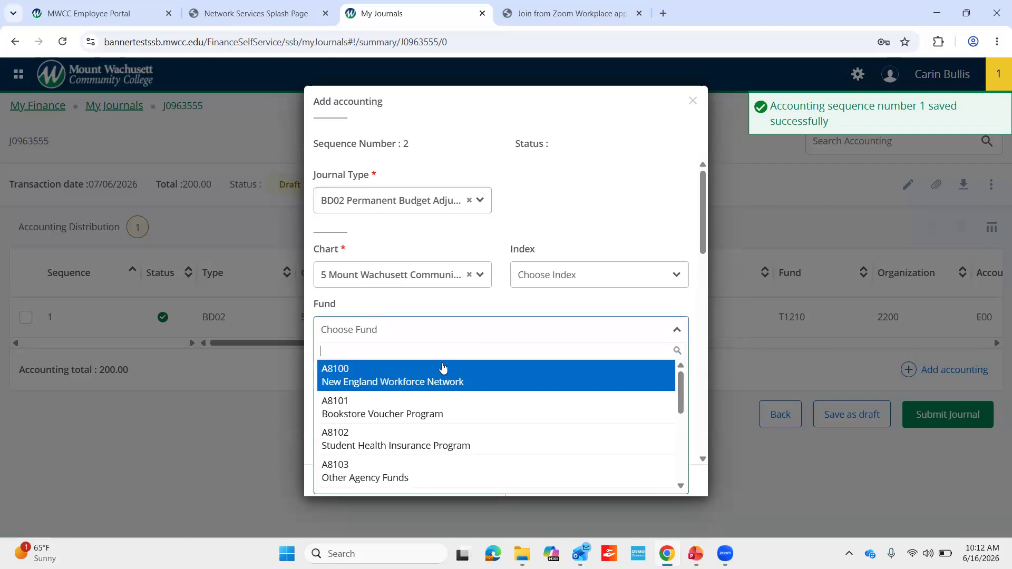
pyautogui.write('T1')
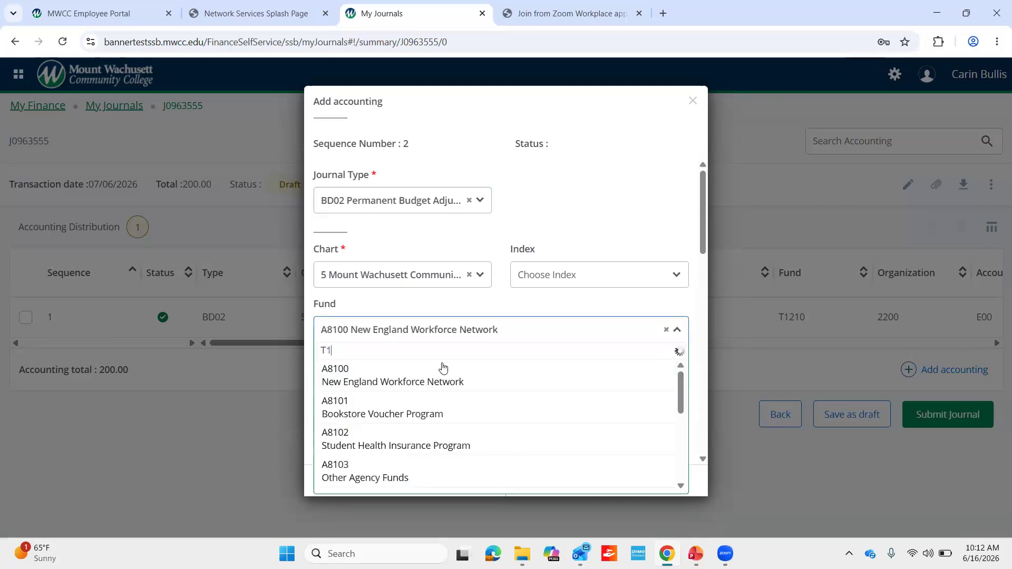
pyautogui.write('210')
pyautogui.click(442, 364)
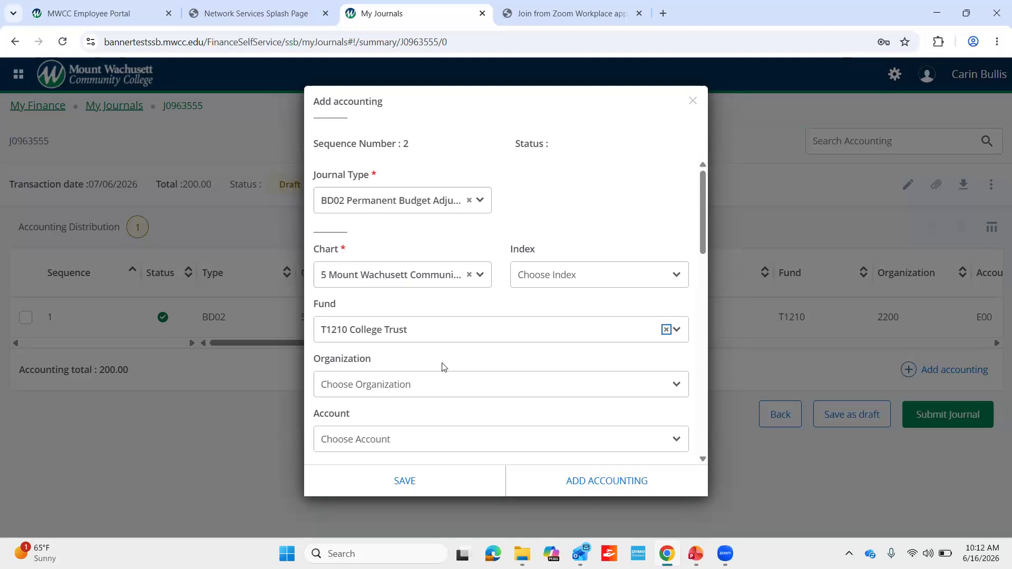
pyautogui.click(428, 388)
pyautogui.write('2200')
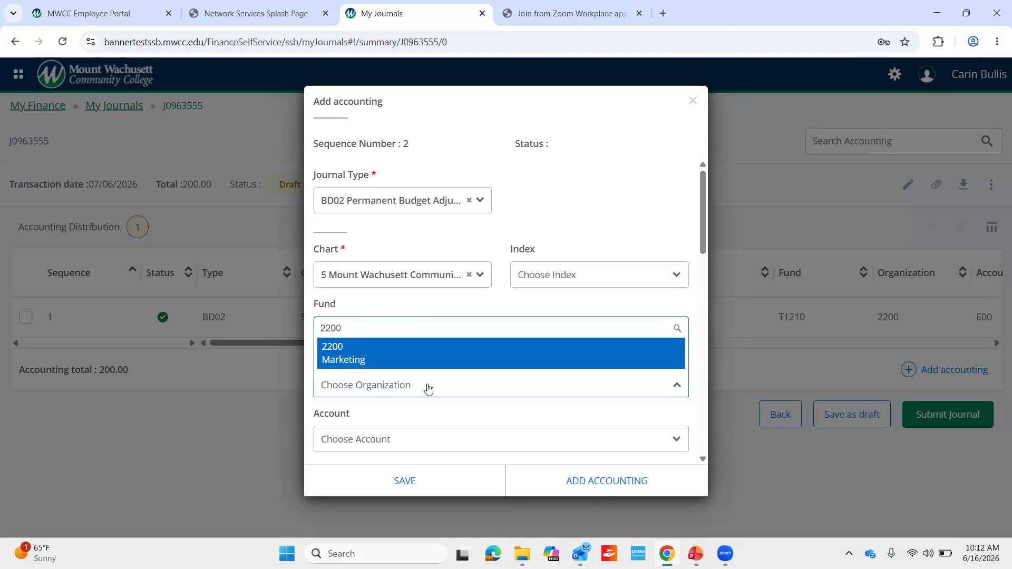
pyautogui.press('Return')
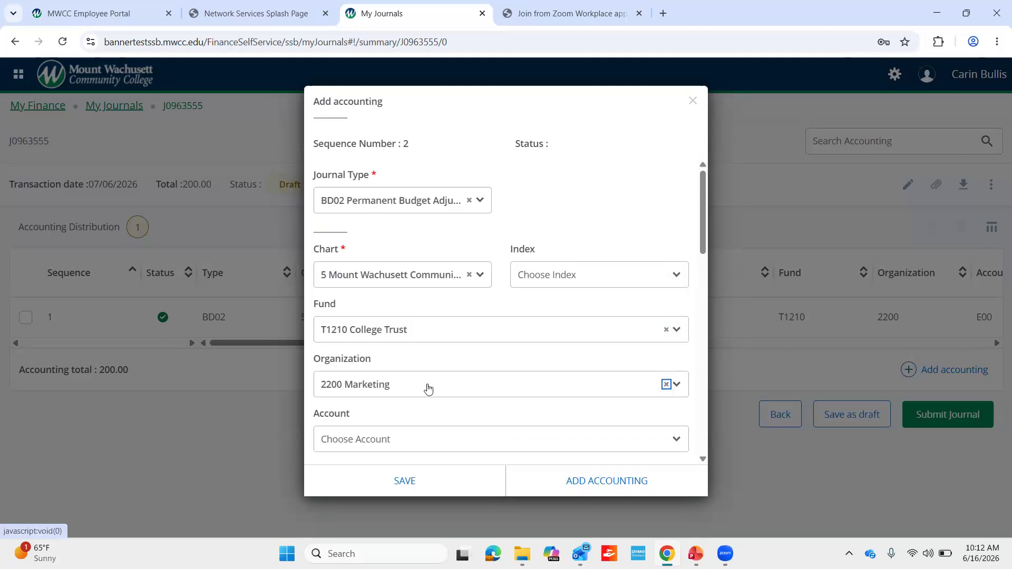
# Step: Try to set the second sequence's account to F00 Facility Operational Supply Pool
pyautogui.click(409, 440)
pyautogui.write('f00')
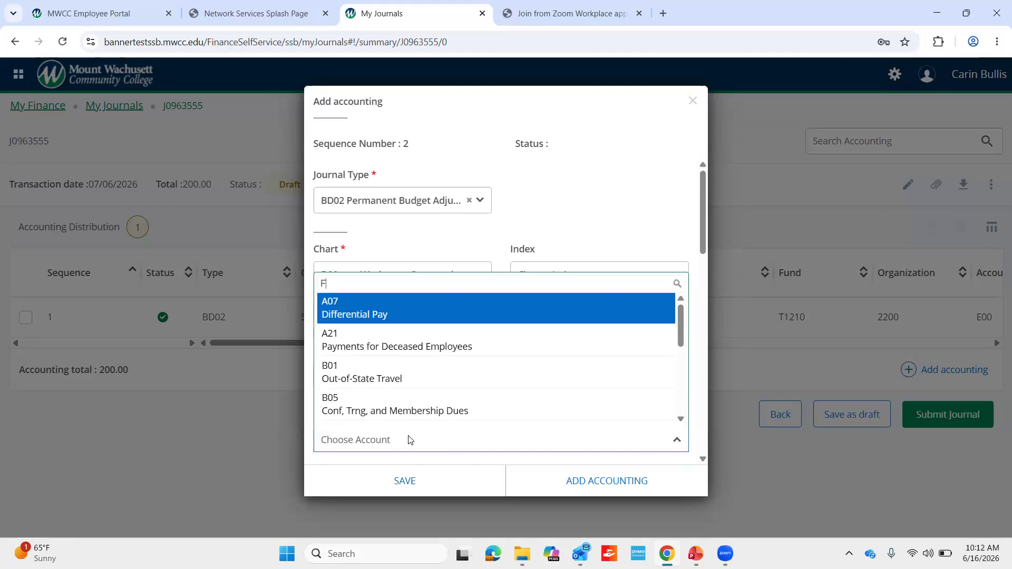
pyautogui.press('Tab')
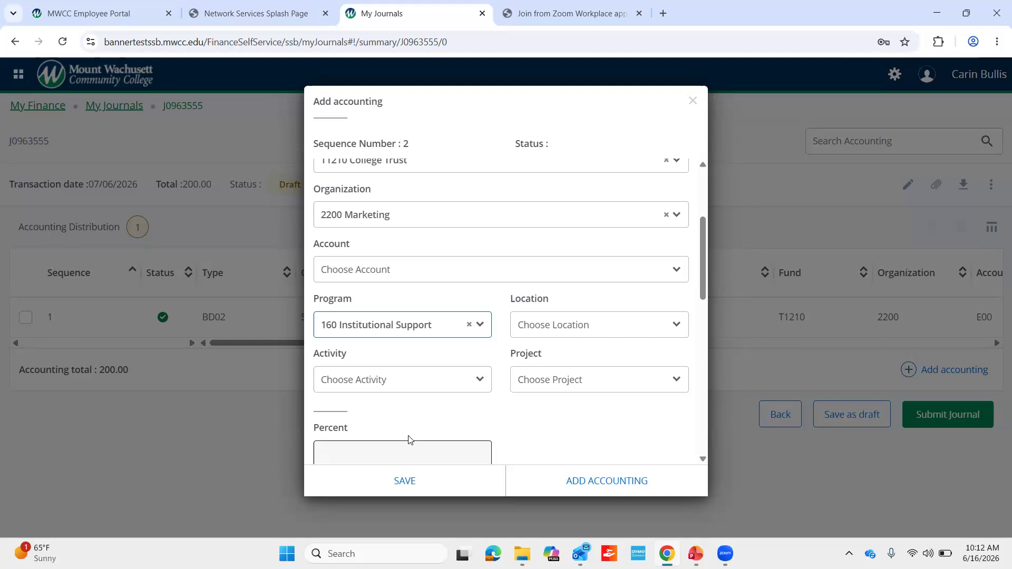
pyautogui.click(420, 277)
pyautogui.write('F00')
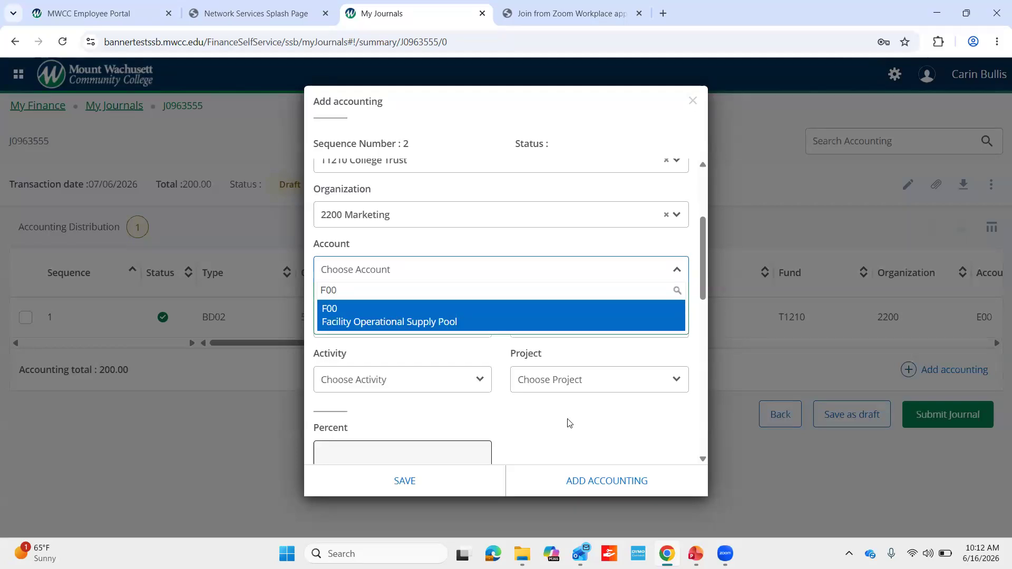
# Step: Set the second sequence's amount to 200 and its Debit/Credit option to - Minus
pyautogui.scroll(-3, 568, 423)
pyautogui.press('Tab')
pyautogui.write('200')
pyautogui.press('Tab')
pyautogui.click(623, 368)
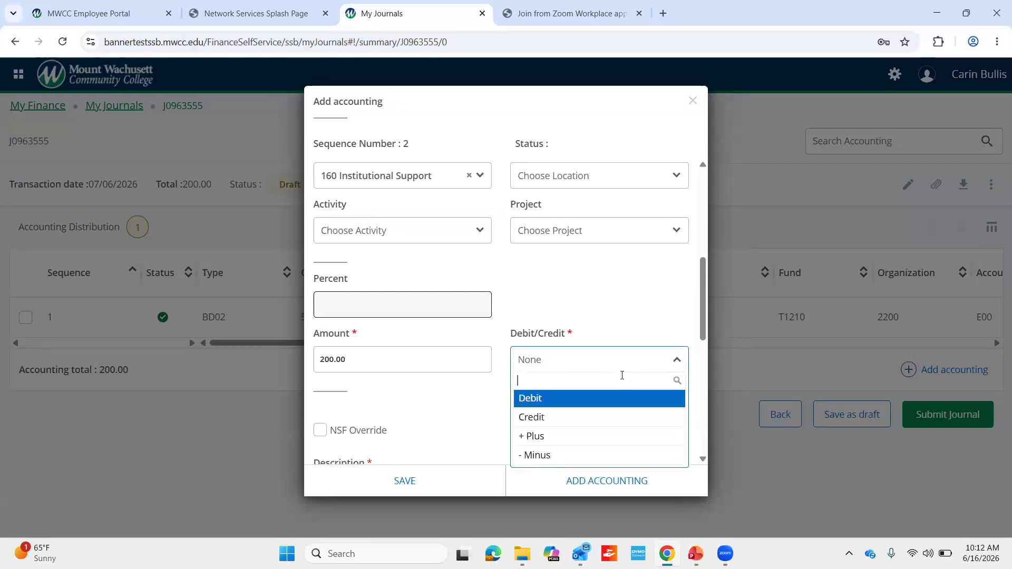
pyautogui.write('-')
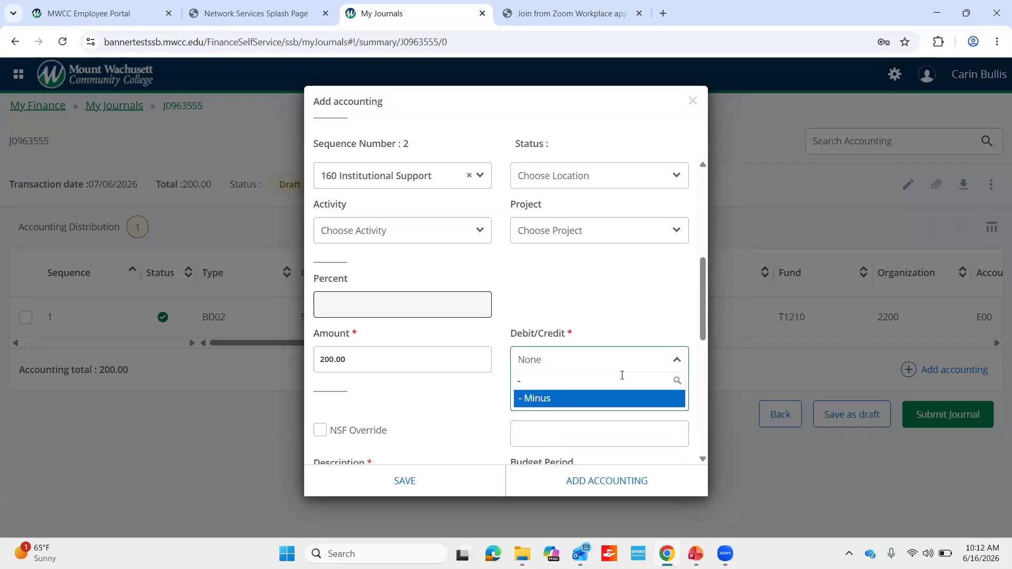
pyautogui.click(612, 405)
# Step: Enter the description "Flyers for student event" for the second accounting sequence
pyautogui.scroll(-3, 401, 408)
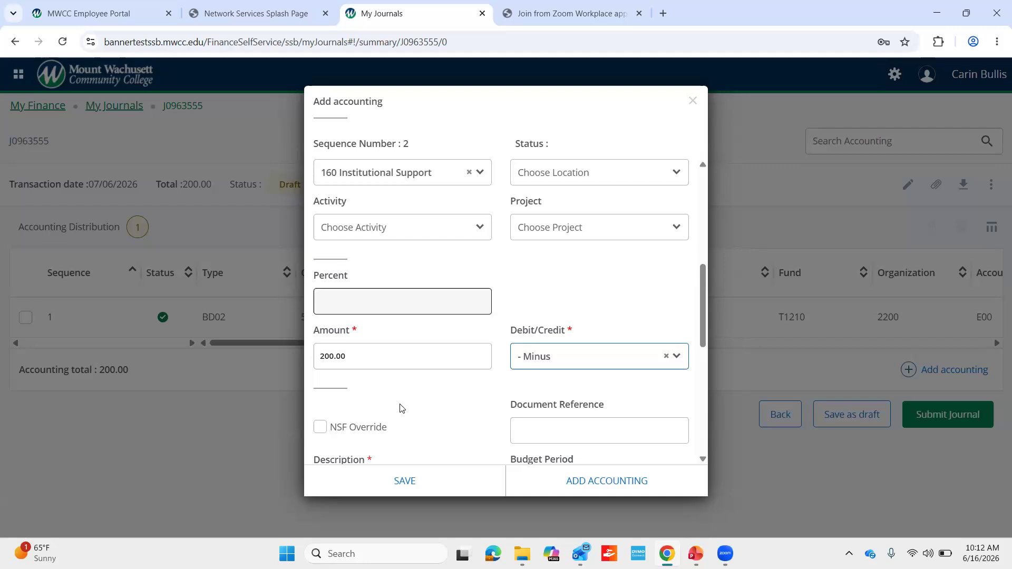
pyautogui.click(395, 343)
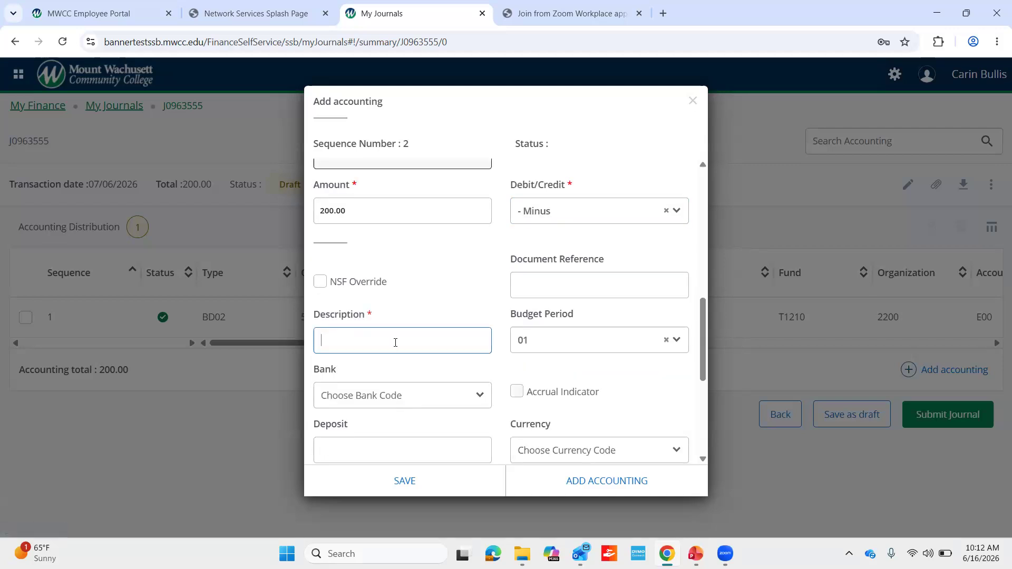
pyautogui.write('Flyers for student event')
pyautogui.press('Tab')
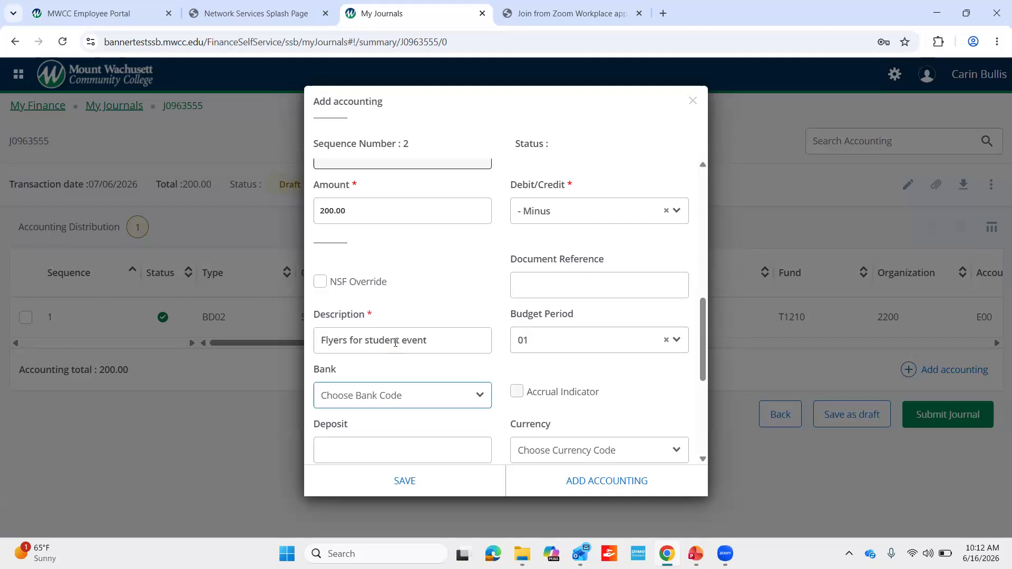
# Step: Save the second accounting sequence without adding another one
pyautogui.scroll(-2, 395, 343)
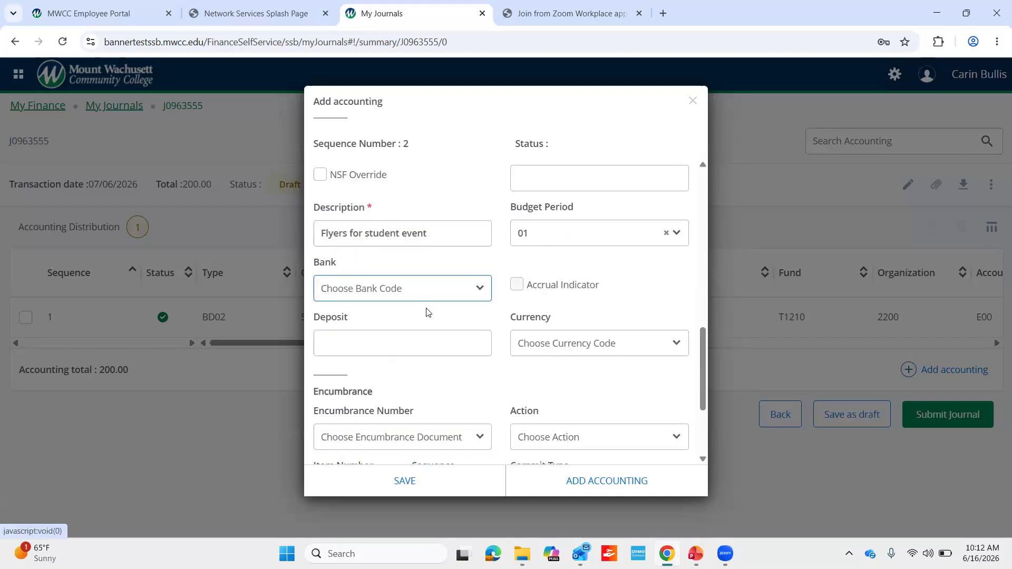
pyautogui.scroll(-1, 400, 316)
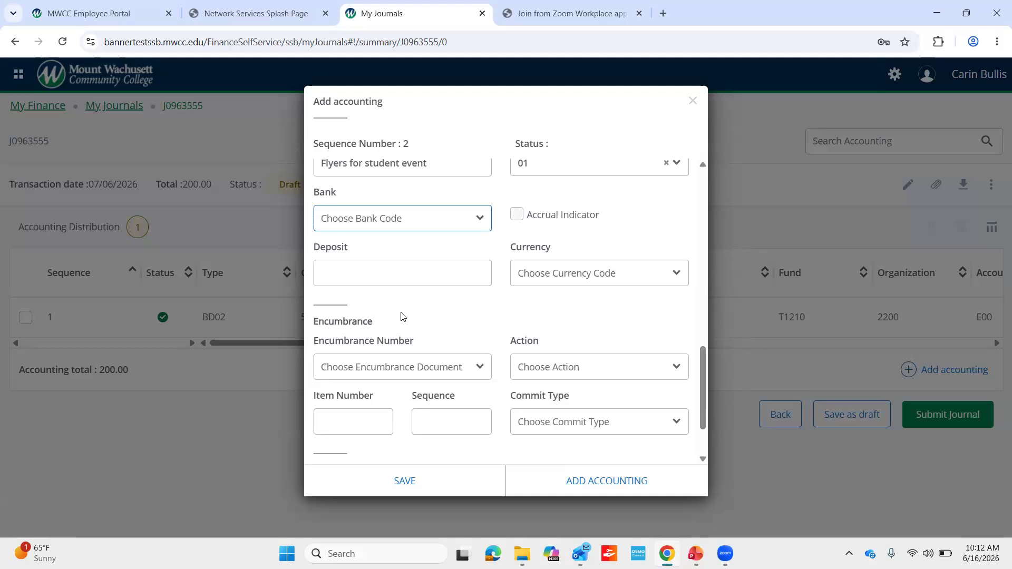
pyautogui.scroll(-2, 401, 315)
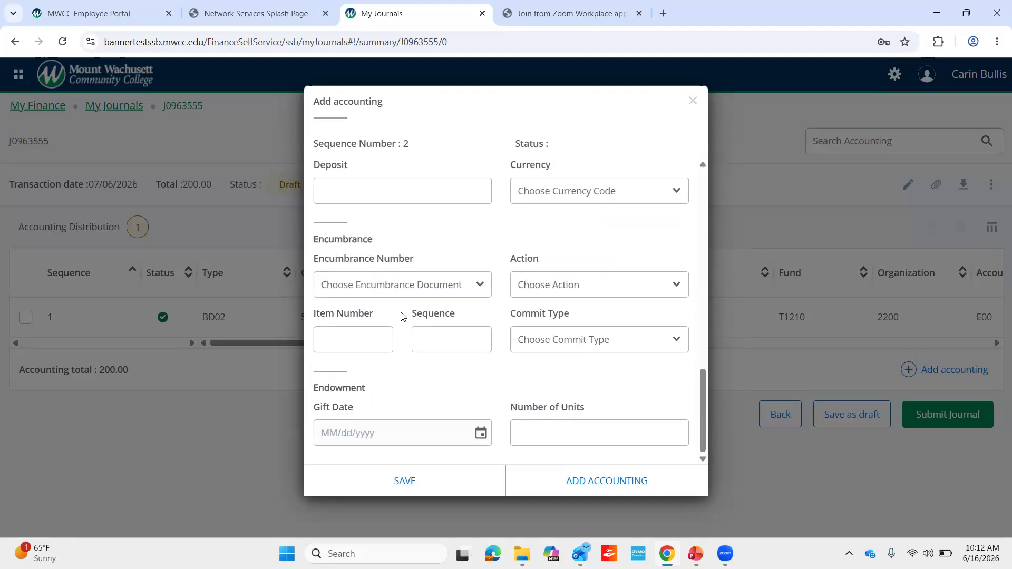
pyautogui.click(437, 485)
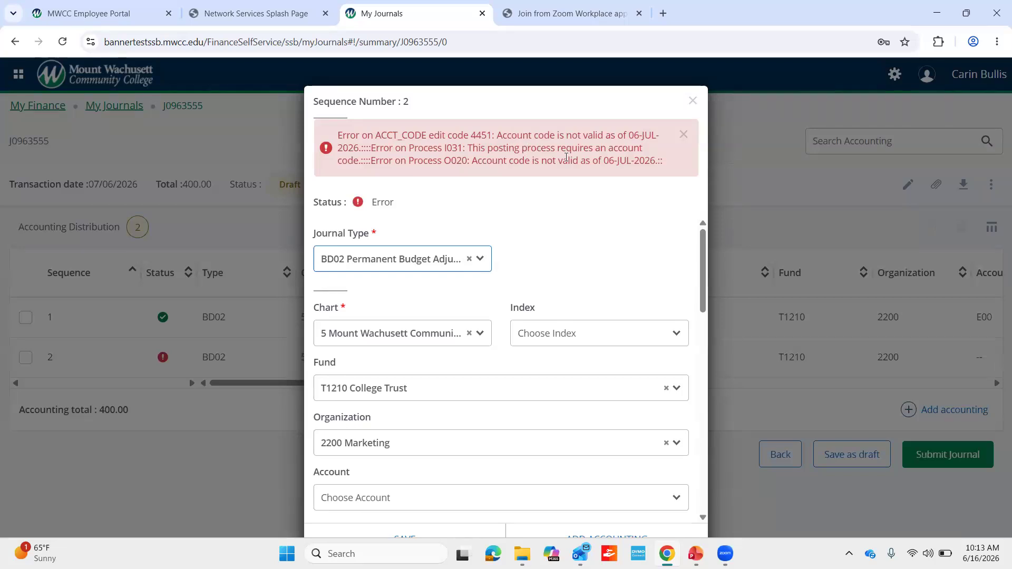
# Step: Set the second accounting sequence's account to F00 Facility Operational Supply Pool
pyautogui.scroll(-2, 534, 357)
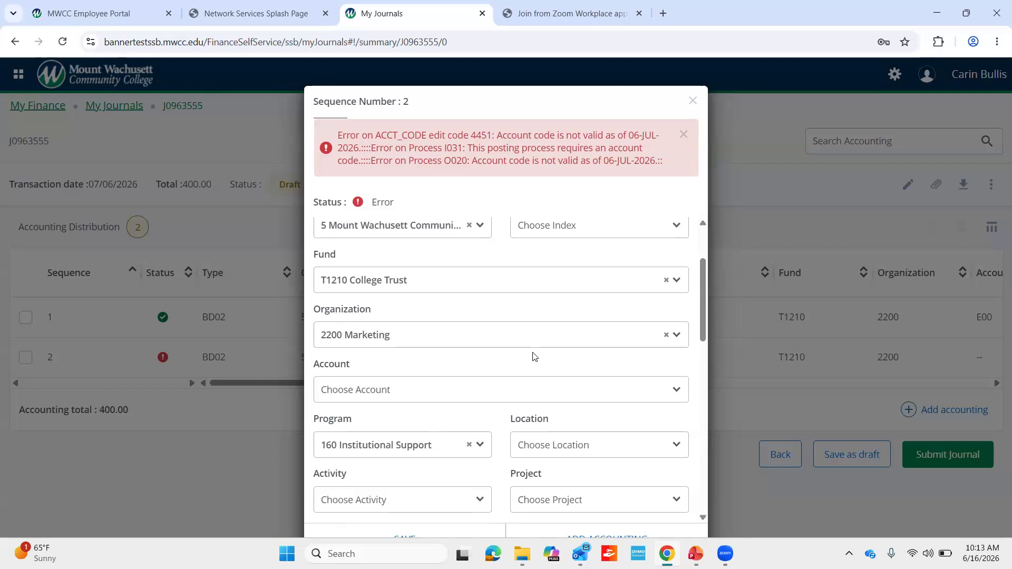
pyautogui.scroll(-10, 534, 357)
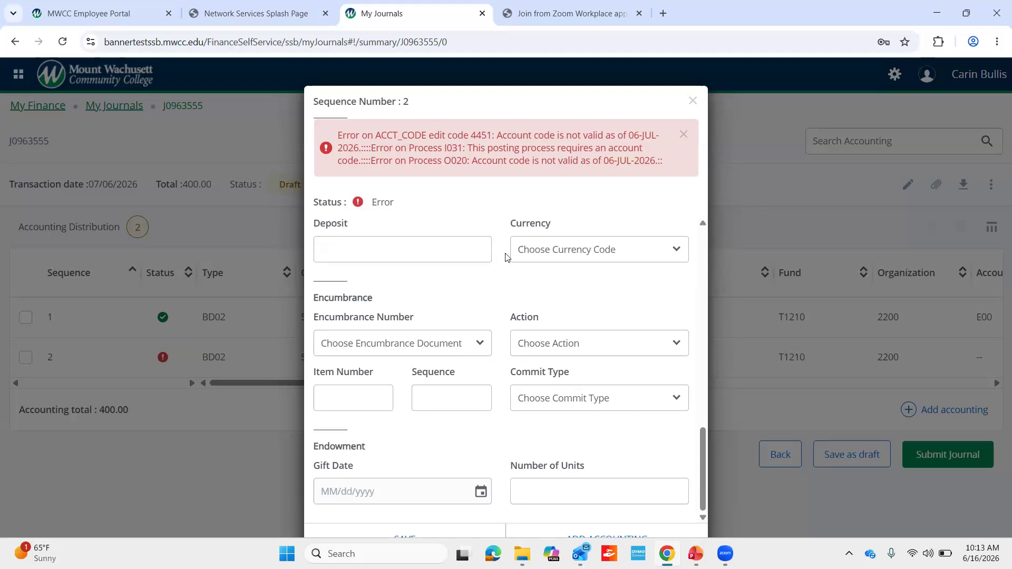
pyautogui.scroll(7, 505, 257)
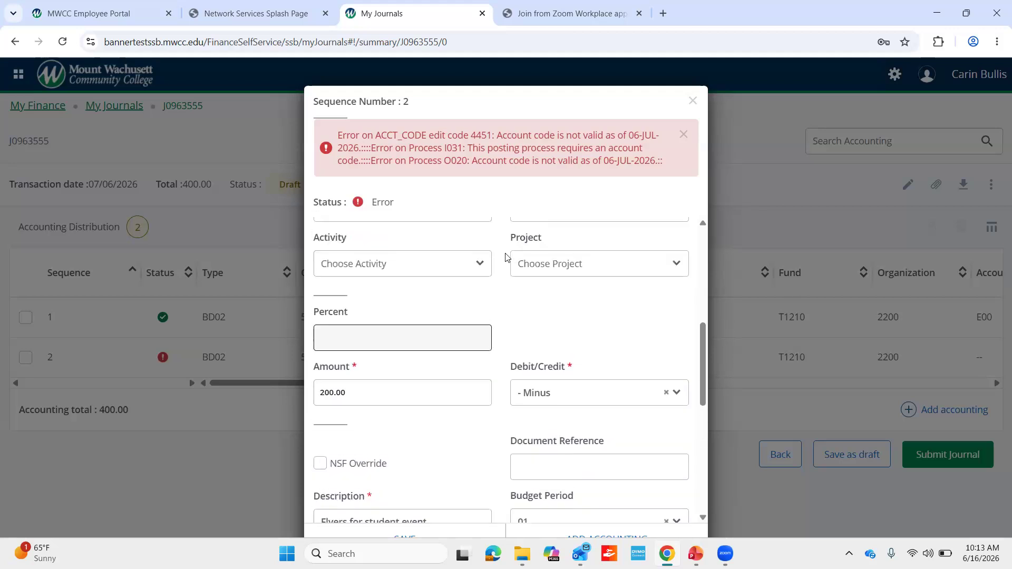
pyautogui.scroll(2, 505, 257)
pyautogui.click(505, 255)
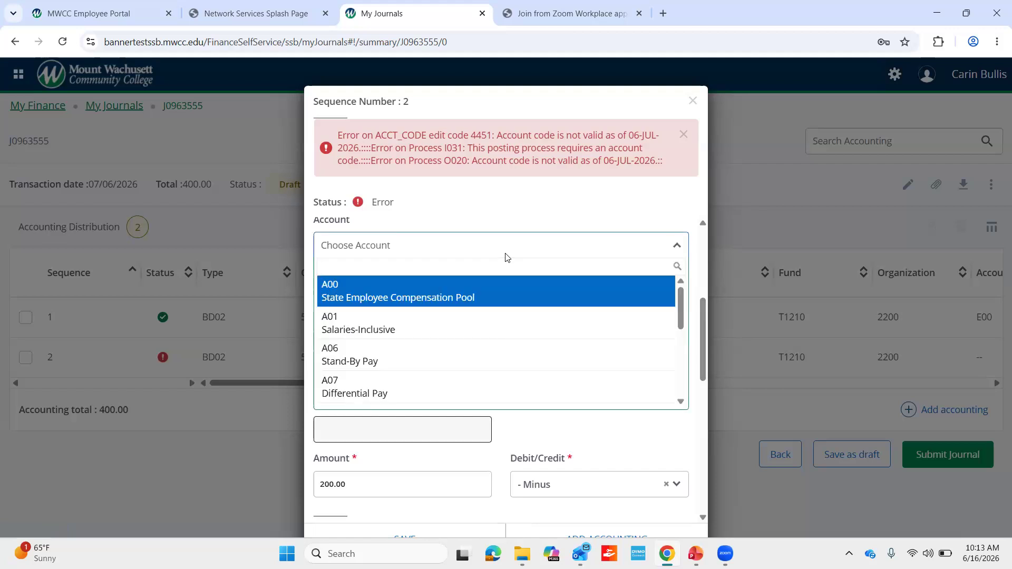
pyautogui.write('F00')
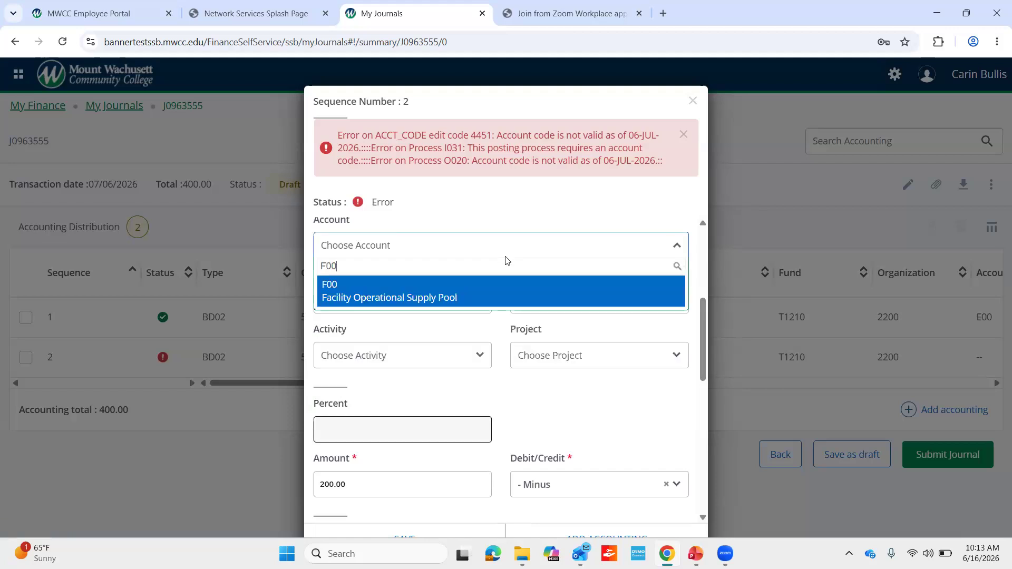
pyautogui.click(510, 296)
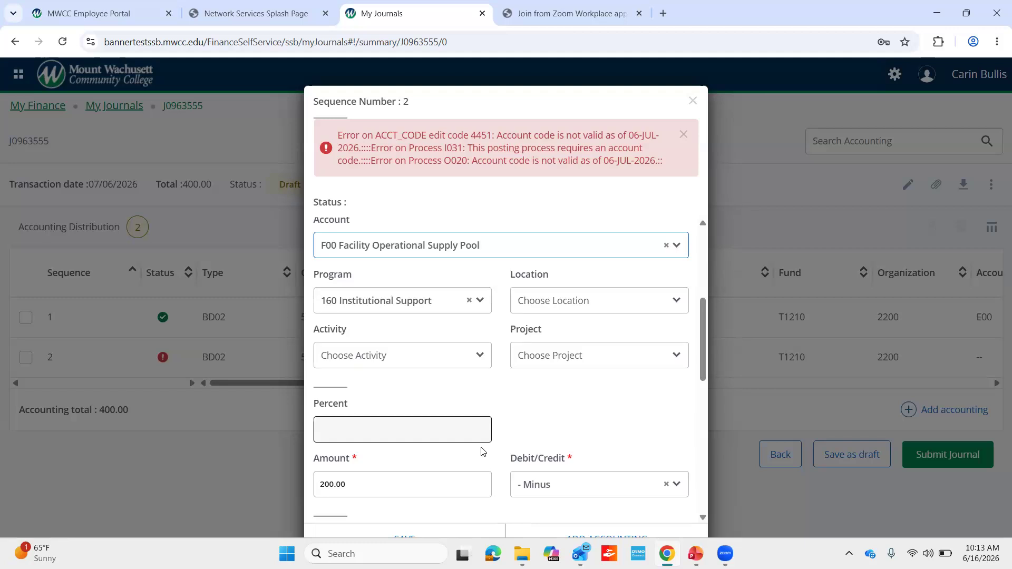
# Step: Review the second accounting sequence's remaining fields and save the sequence with its corrected account
pyautogui.scroll(-5, 451, 422)
pyautogui.scroll(5, 451, 422)
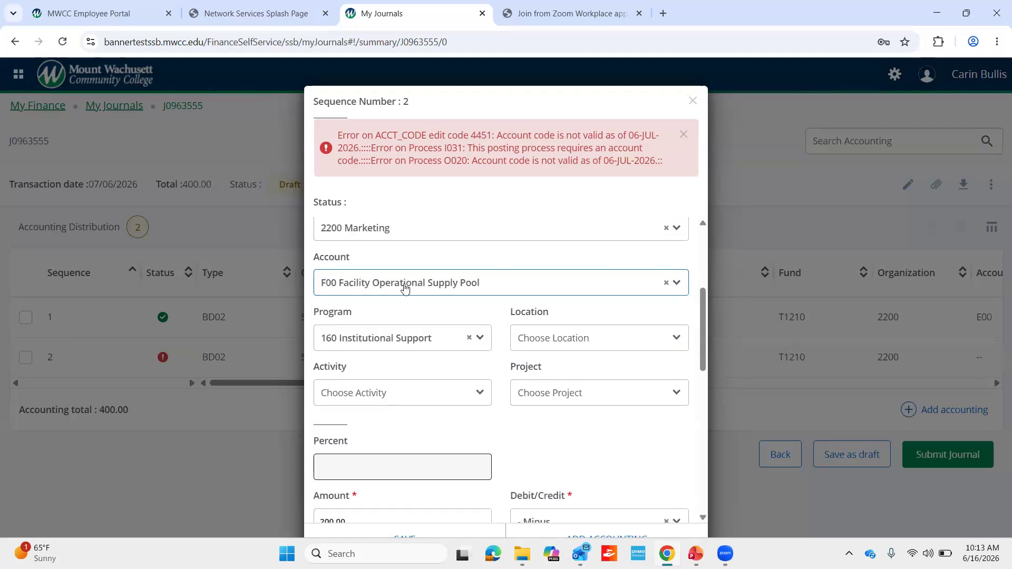
pyautogui.scroll(-5, 410, 445)
pyautogui.scroll(-5, 410, 445)
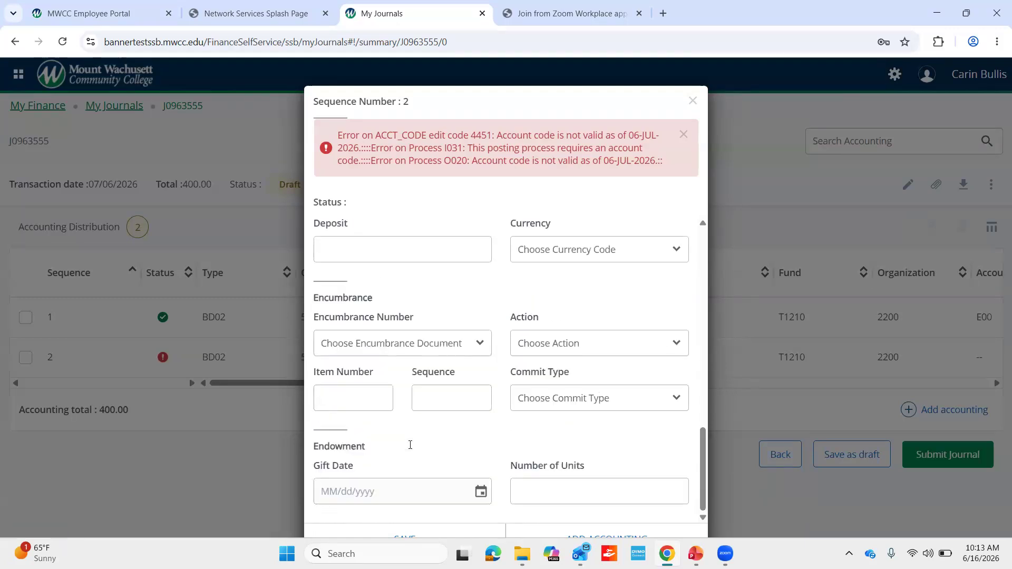
pyautogui.click(465, 533)
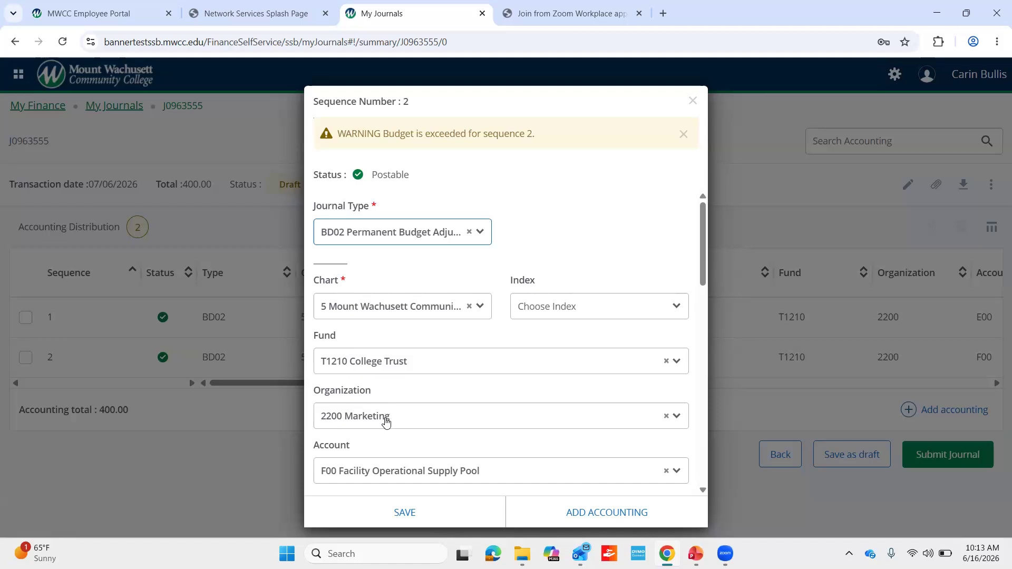
# Step: Close the second accounting sequence's details without choosing a different account
pyautogui.click(345, 475)
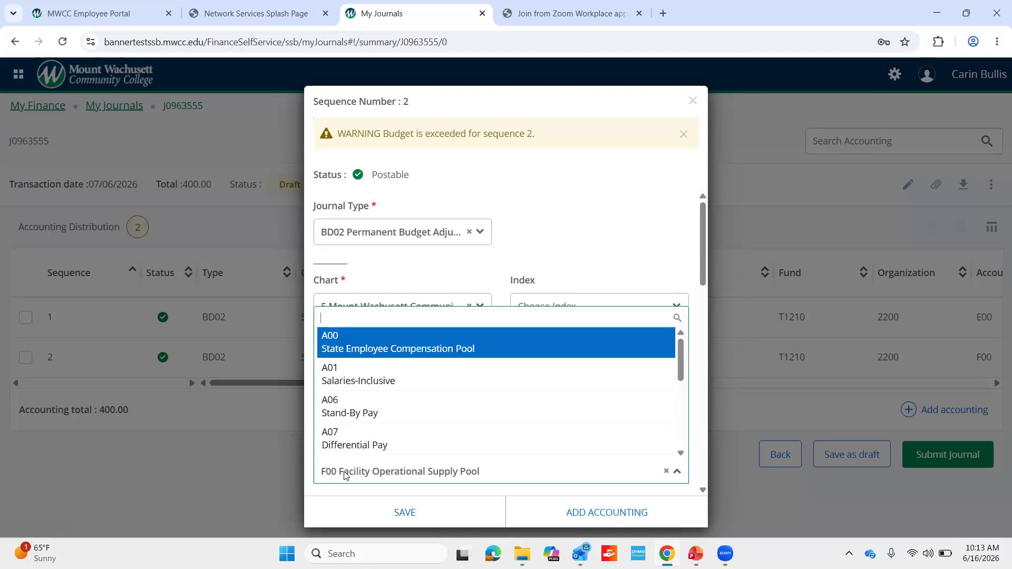
pyautogui.click(241, 447)
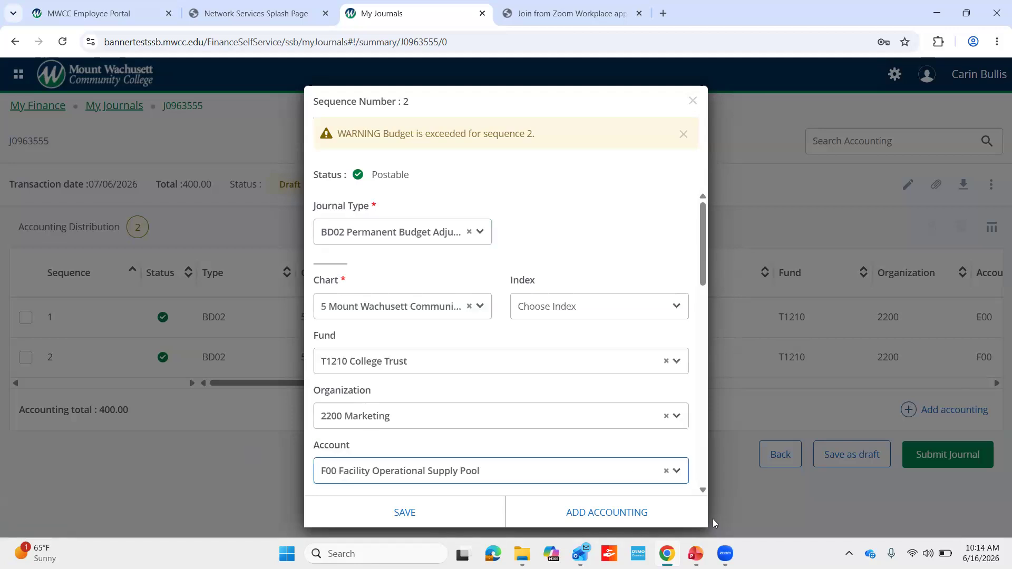
pyautogui.click(692, 101)
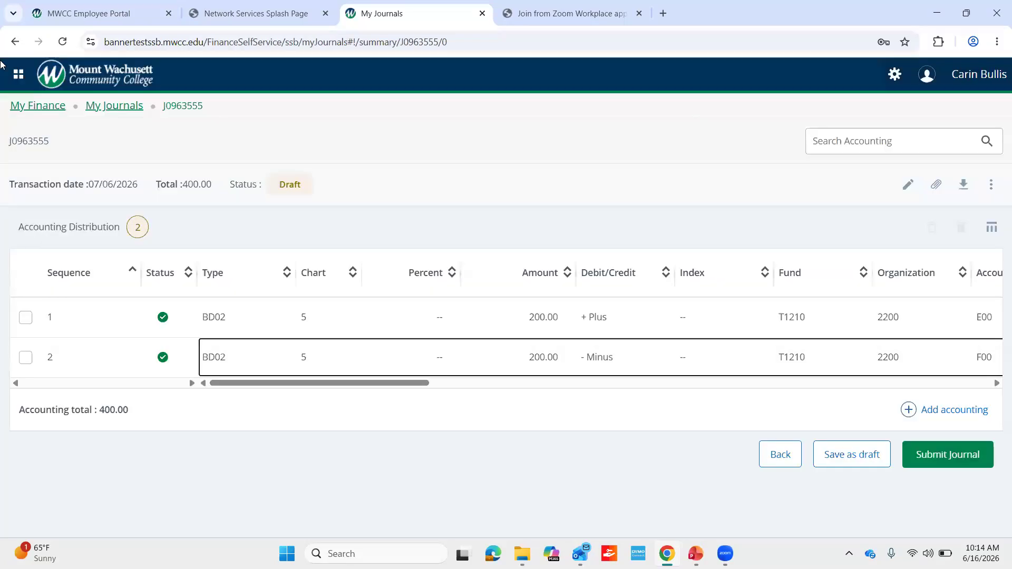
# Step: Go to My Finance Query and start a new Budget Status by Account query
pyautogui.click(52, 107)
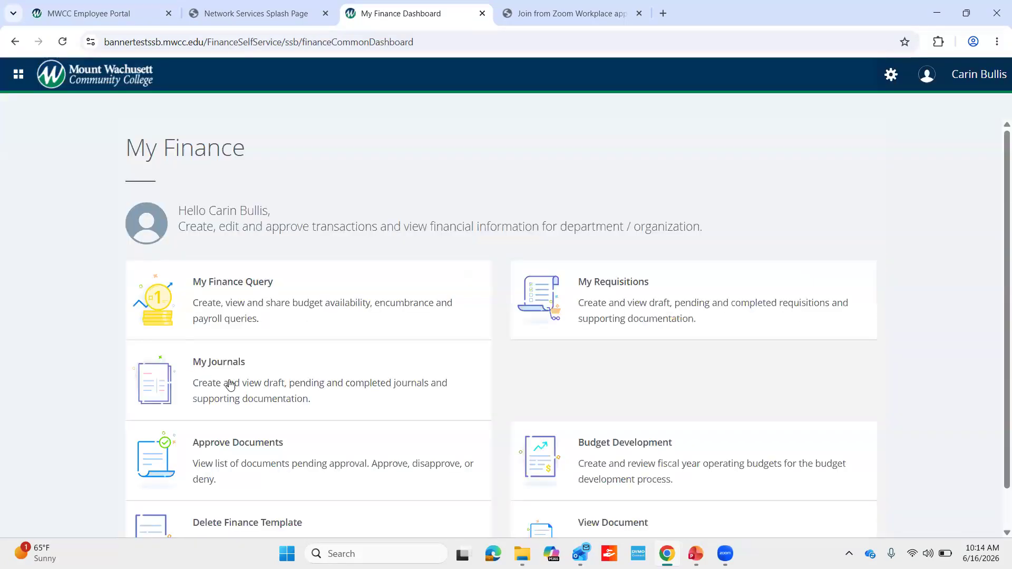
pyautogui.click(297, 303)
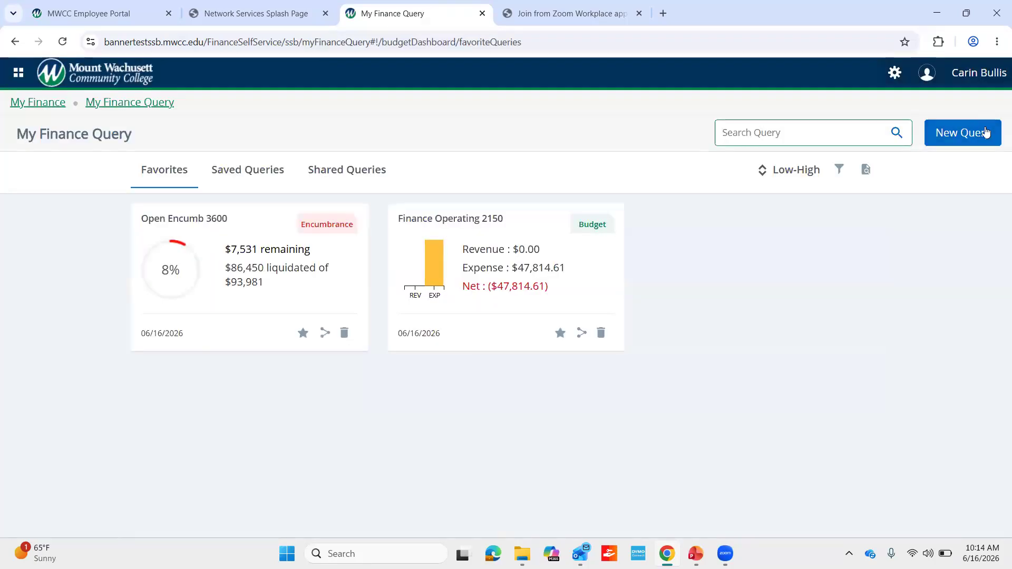
pyautogui.click(986, 133)
pyautogui.click(398, 292)
pyautogui.click(388, 368)
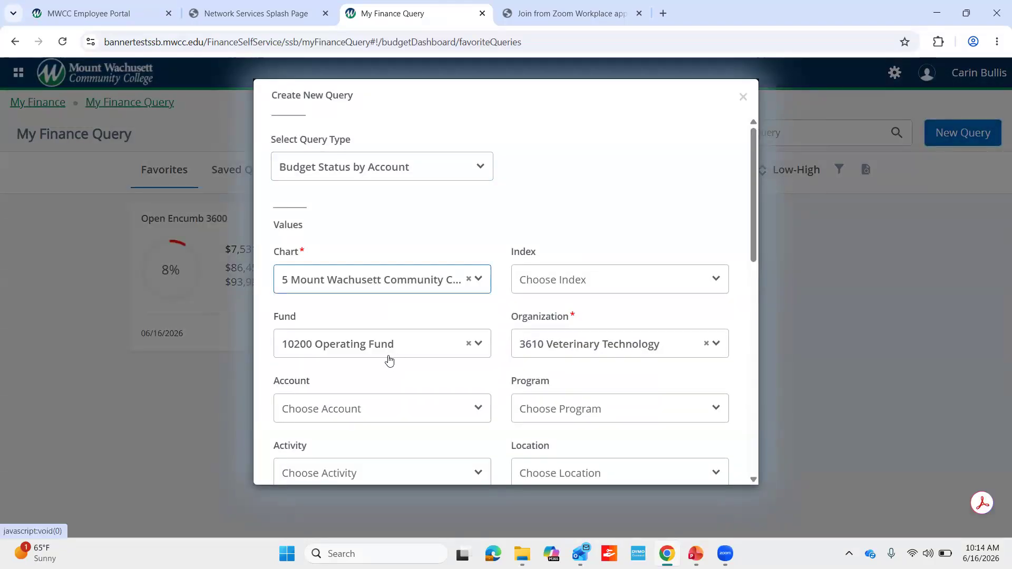
# Step: Set the new query's organization to 2200 Marketing
pyautogui.click(642, 345)
pyautogui.write('220')
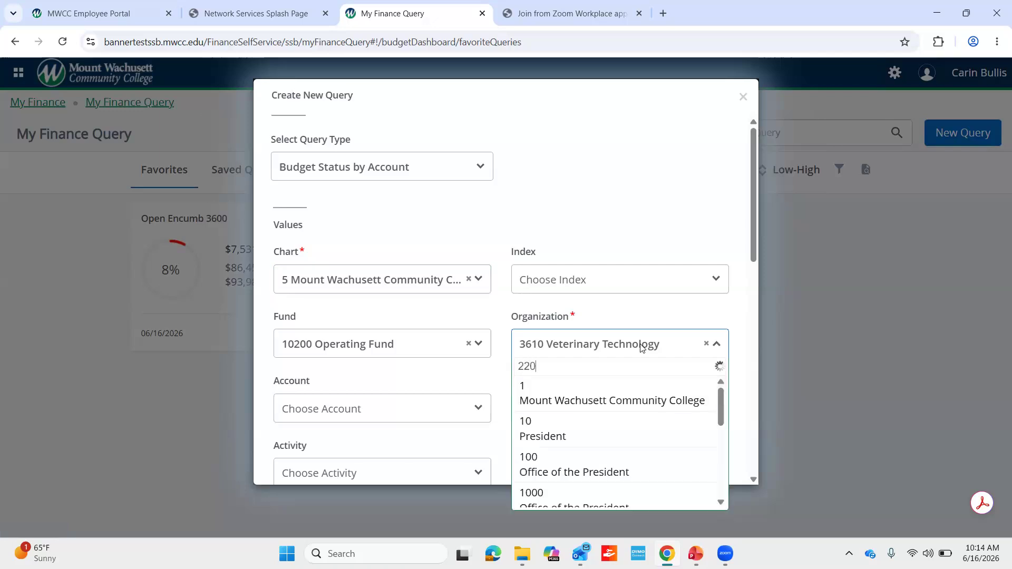
pyautogui.write('0')
pyautogui.click(608, 396)
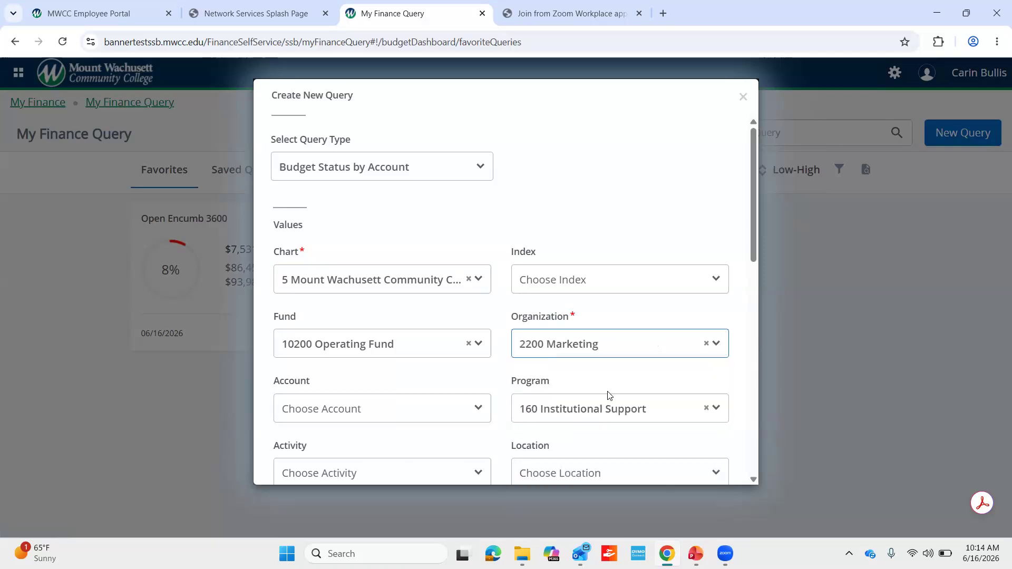
# Step: Clear the query's program and set its fund to T1210 College Trust
pyautogui.scroll(-8, 435, 422)
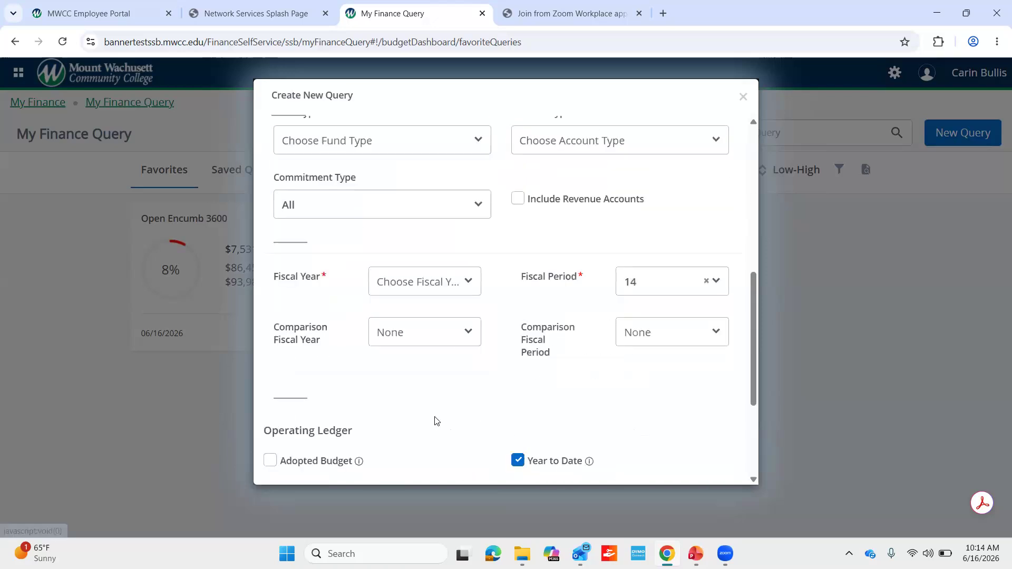
pyautogui.scroll(-3, 436, 421)
pyautogui.scroll(6, 435, 421)
pyautogui.scroll(2, 436, 421)
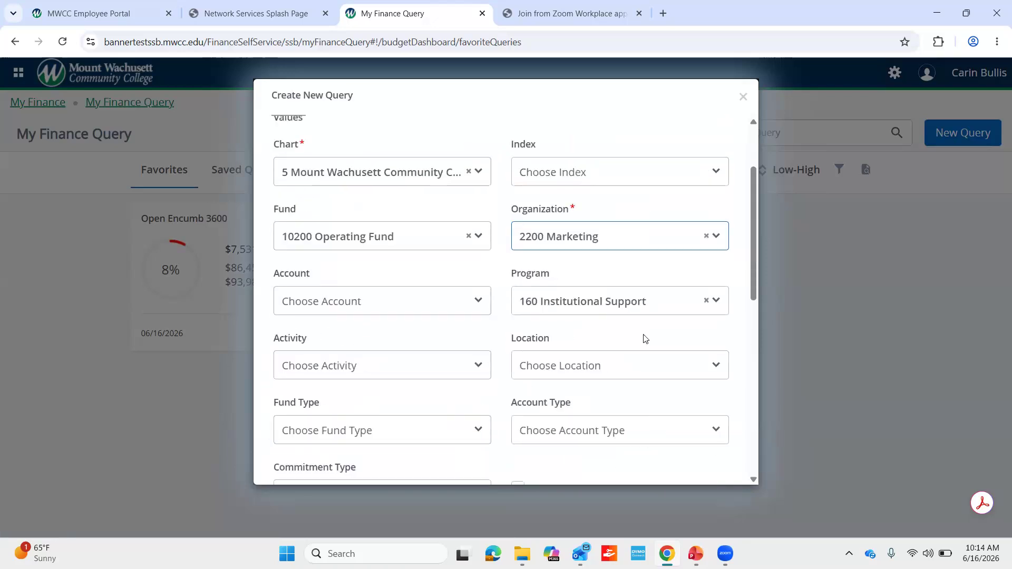
pyautogui.click(706, 302)
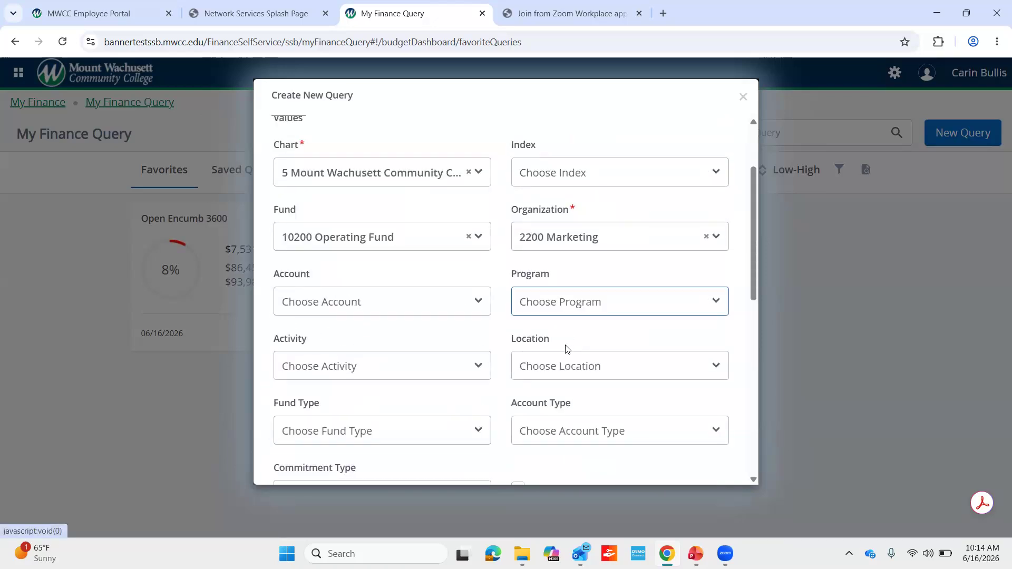
pyautogui.click(454, 242)
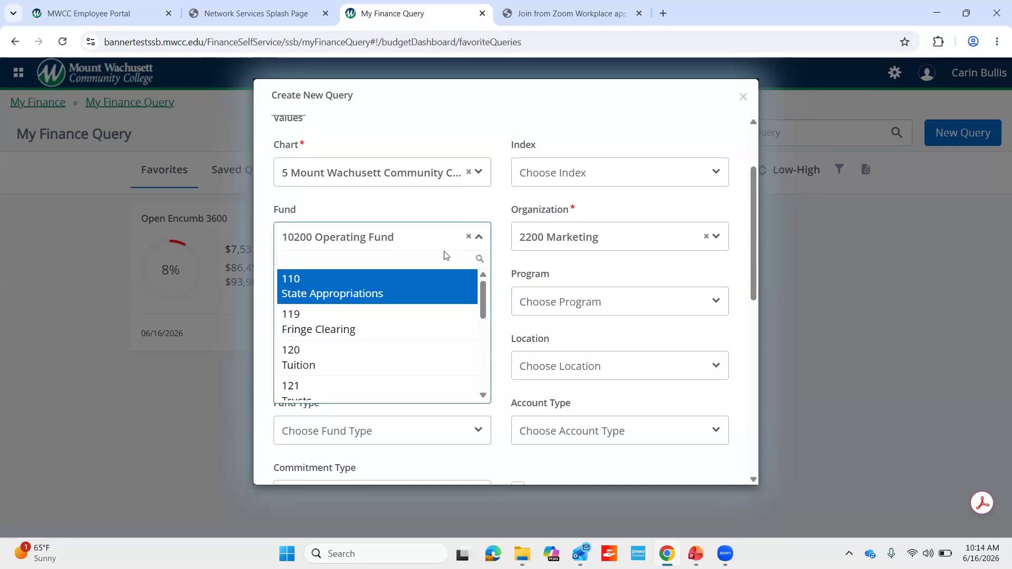
pyautogui.write('T1210')
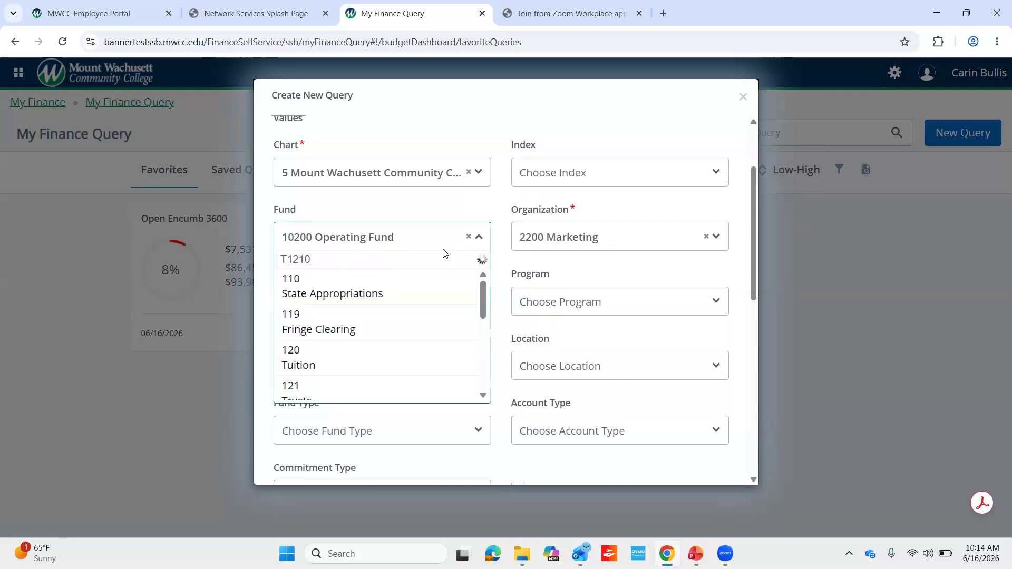
pyautogui.click(400, 291)
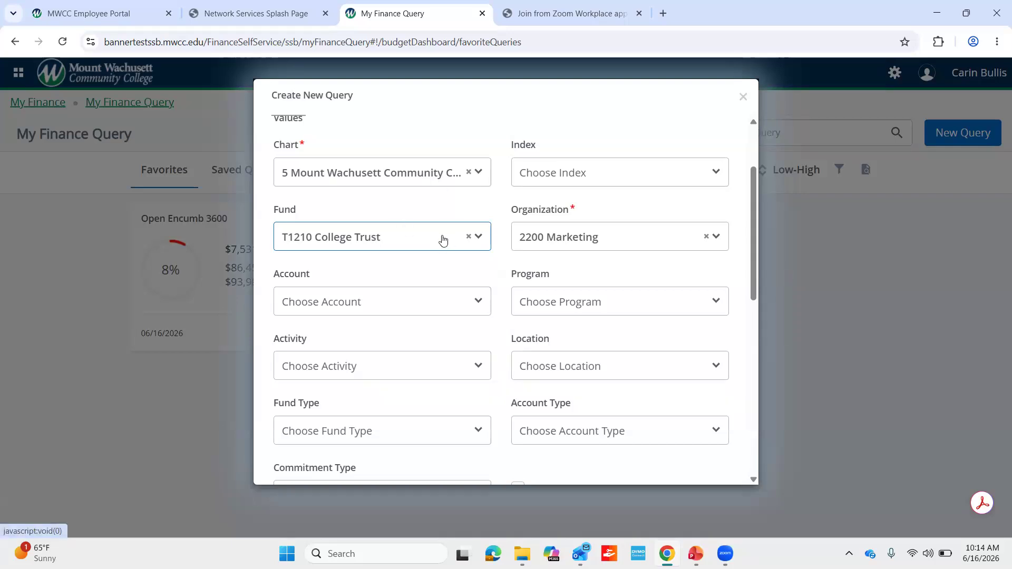
# Step: Set the query's fiscal year to 2027 and submit the query with the existing fiscal period and ledger columns
pyautogui.scroll(-1, 446, 284)
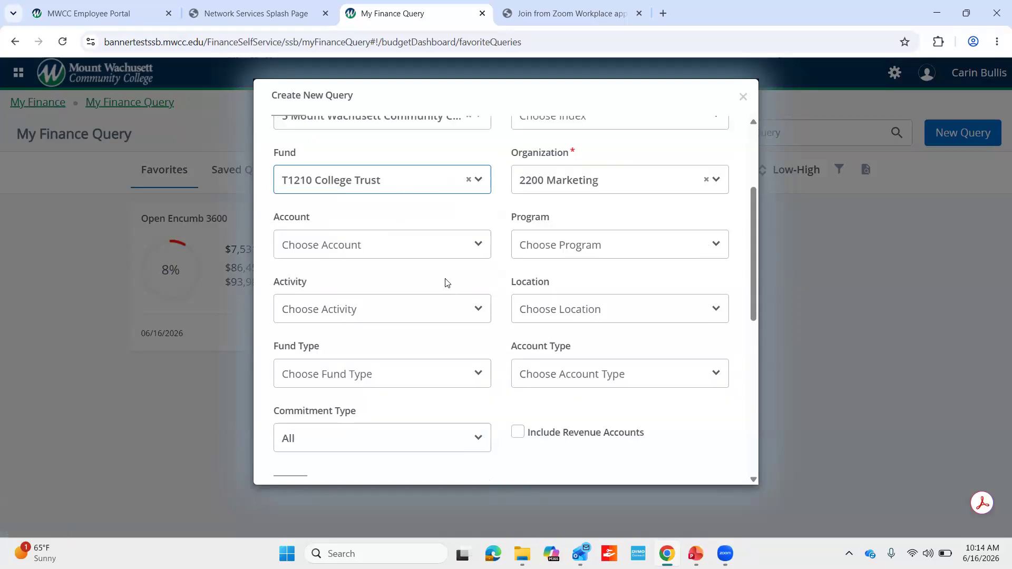
pyautogui.scroll(-7, 446, 283)
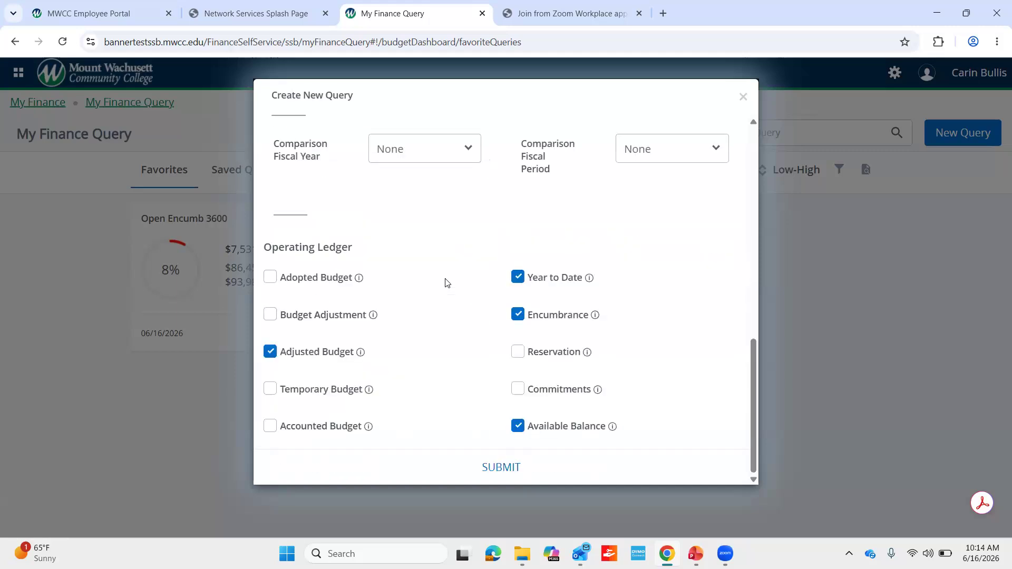
pyautogui.click(524, 463)
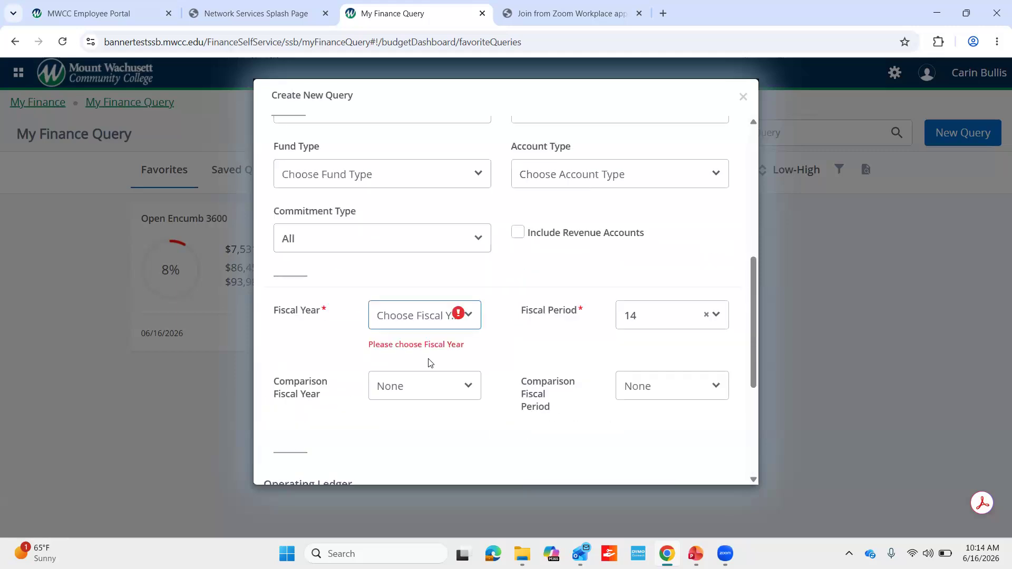
pyautogui.click(410, 319)
pyautogui.write('2')
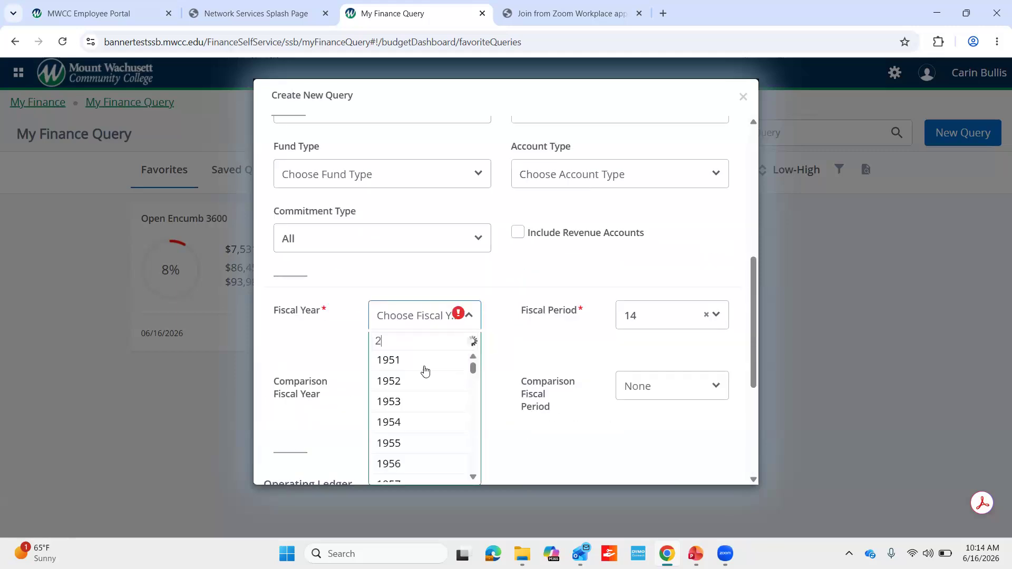
pyautogui.write('7')
pyautogui.click(423, 365)
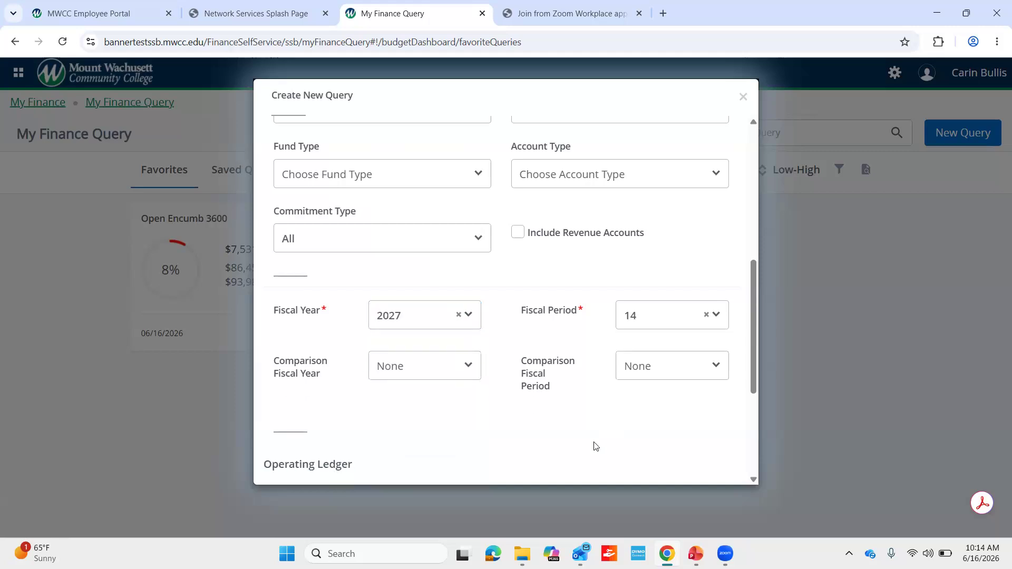
pyautogui.scroll(-4, 594, 446)
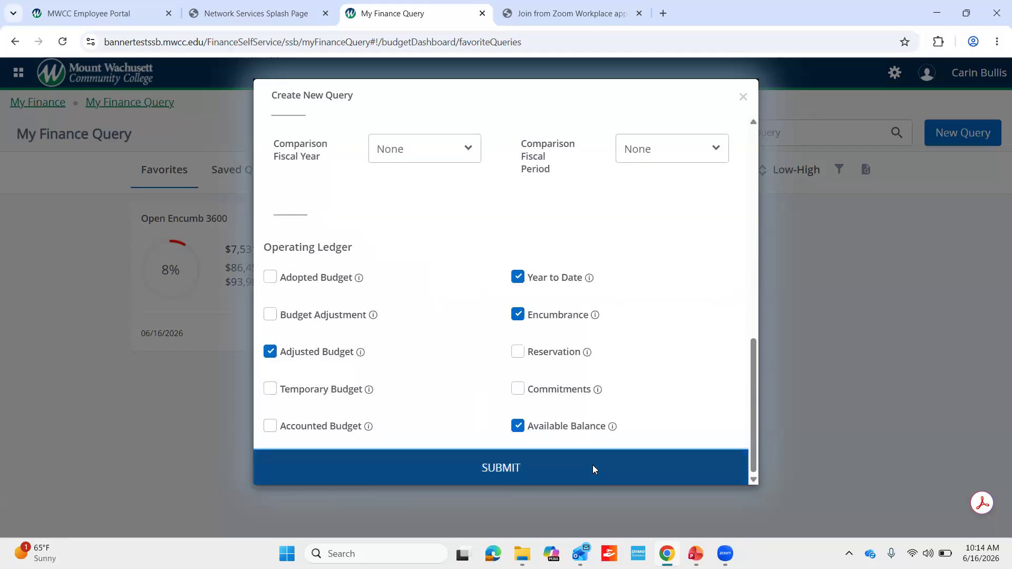
pyautogui.click(592, 466)
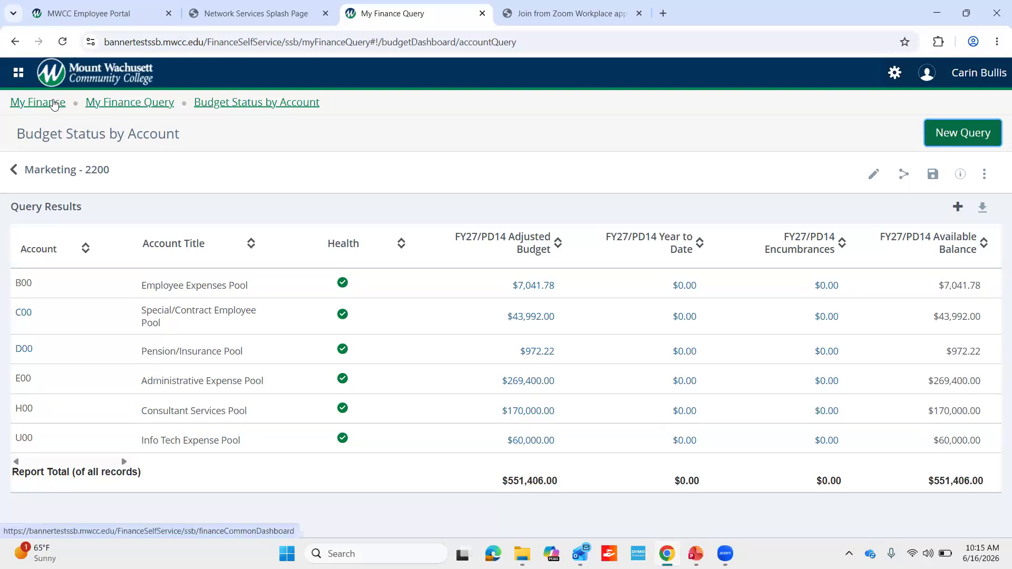
# Step: Return to My Journals, reopen the draft journal for the student event flyers, and open its second accounting sequence
pyautogui.click(54, 102)
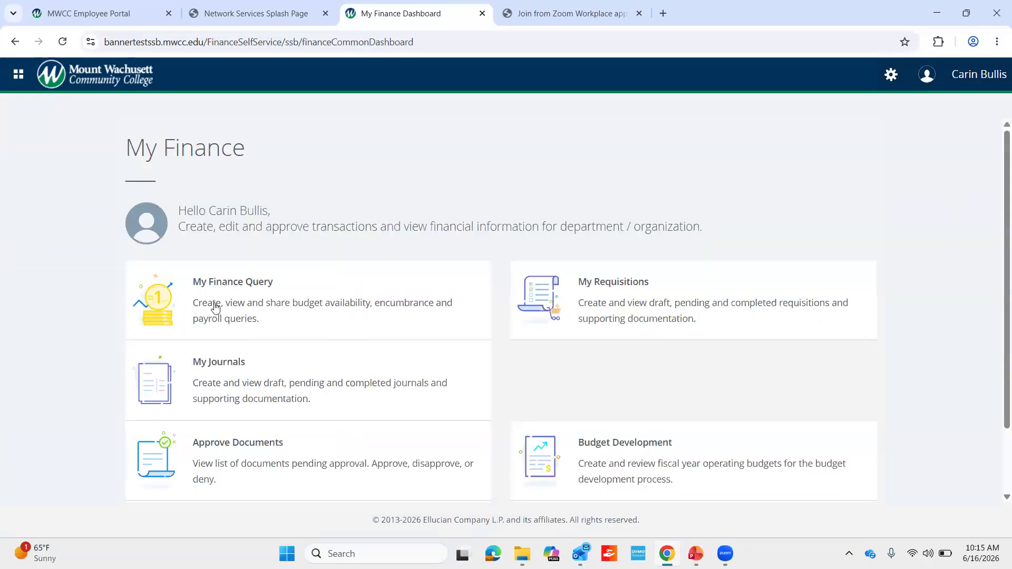
pyautogui.click(243, 391)
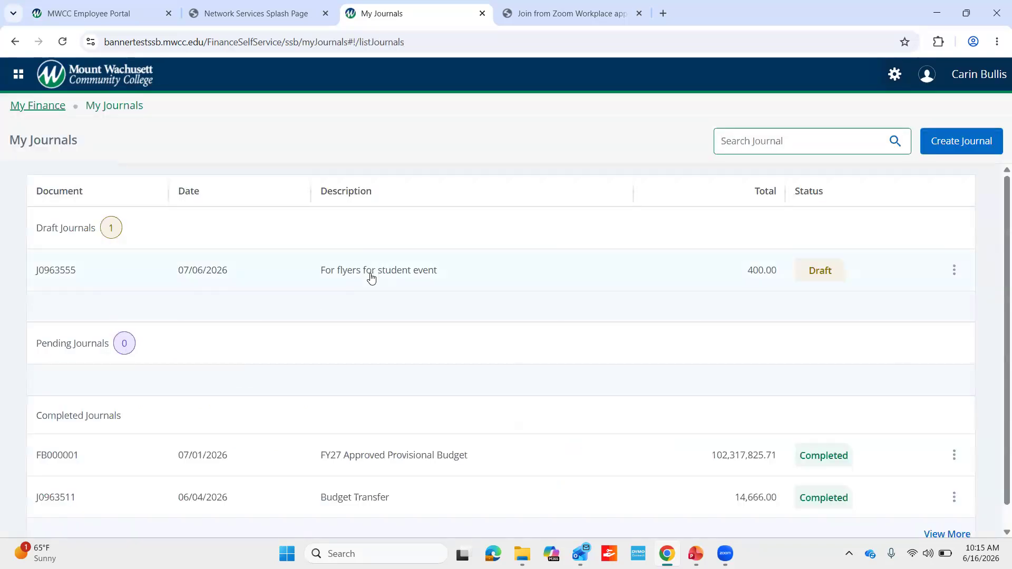
pyautogui.click(371, 276)
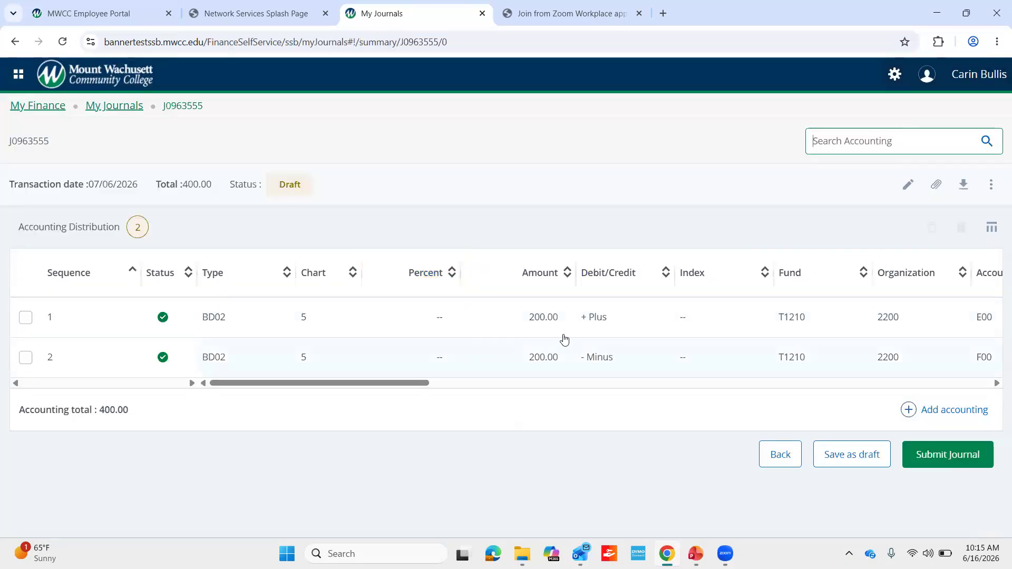
pyautogui.click(742, 352)
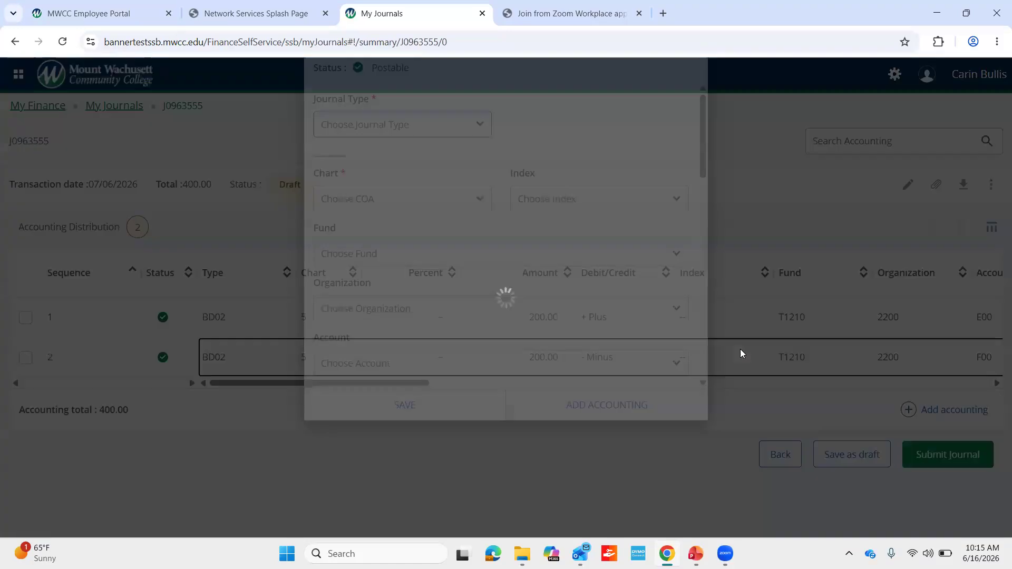
pyautogui.scroll(-2, 496, 389)
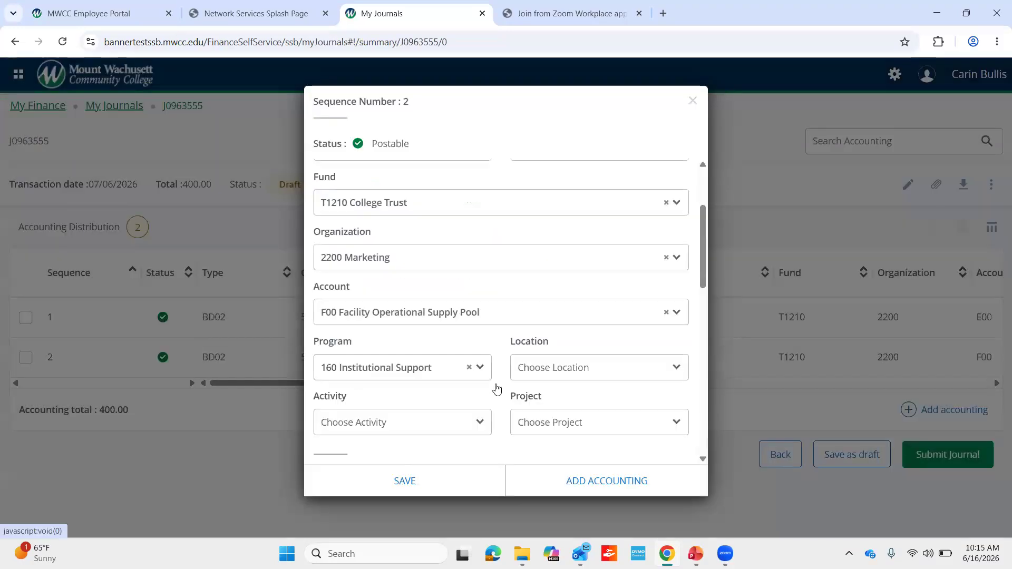
# Step: Change the second sequence's account to H00 Consultant Services Pool and save the accounting line
pyautogui.click(501, 320)
pyautogui.write('H00')
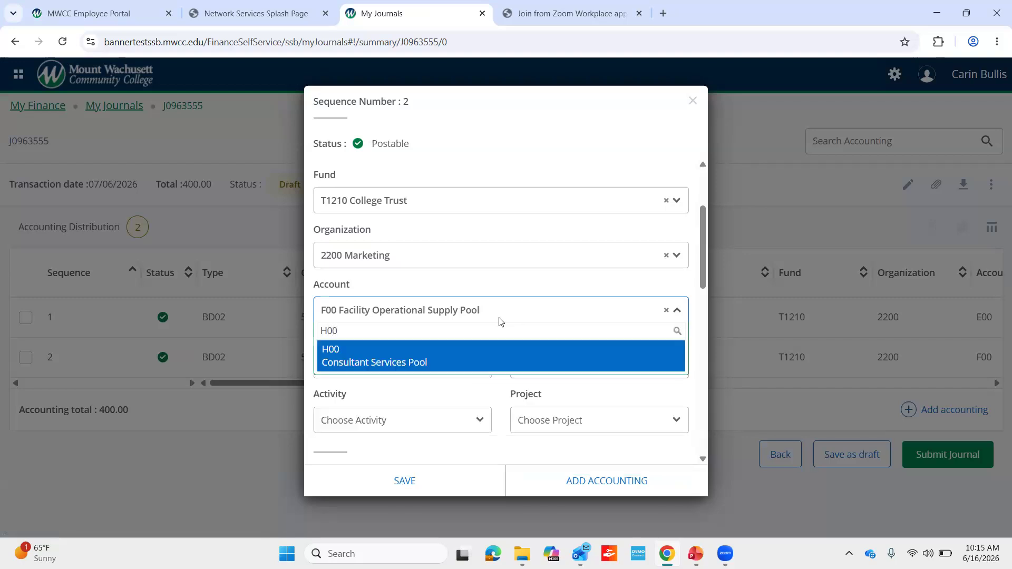
pyautogui.click(427, 365)
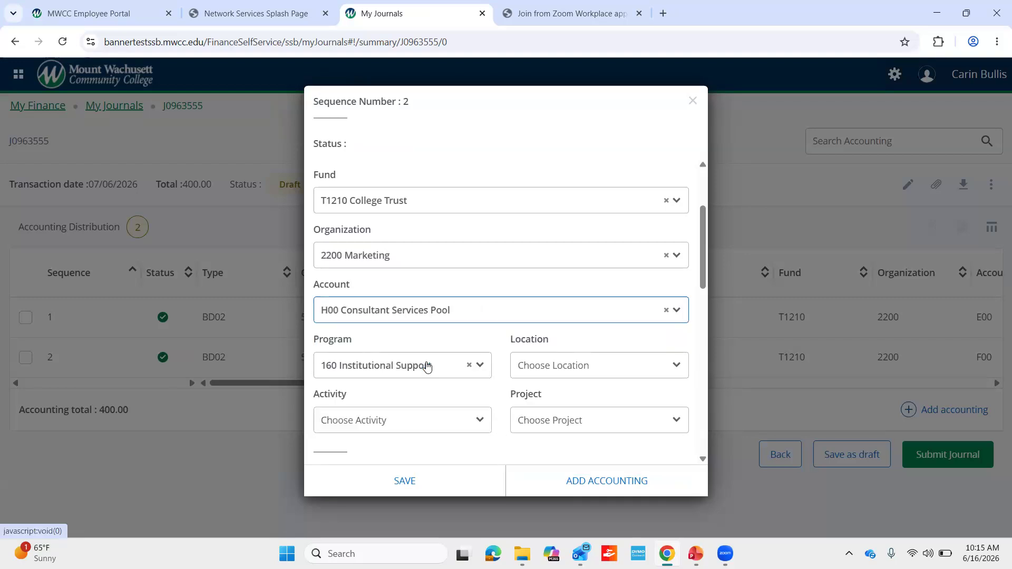
pyautogui.click(440, 475)
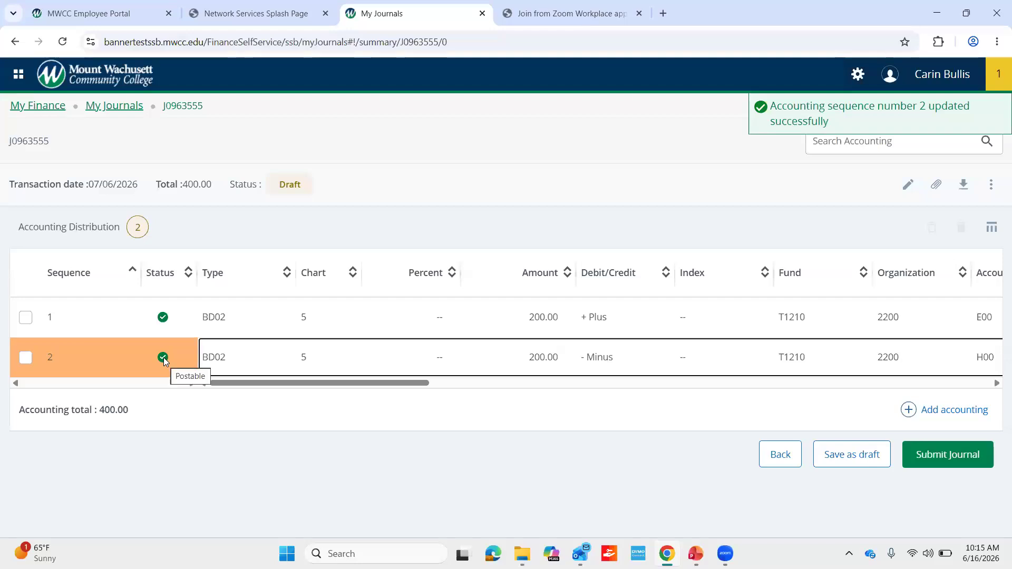
# Step: Submit the student event flyers journal for approval, confirm the submission, and dismiss the notification in My Journals
pyautogui.click(953, 459)
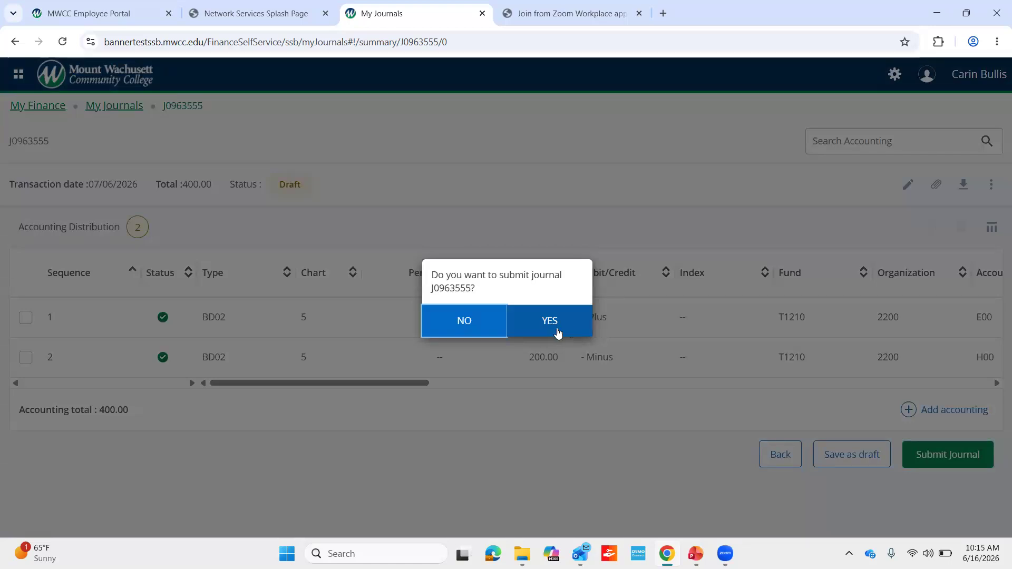
pyautogui.click(573, 321)
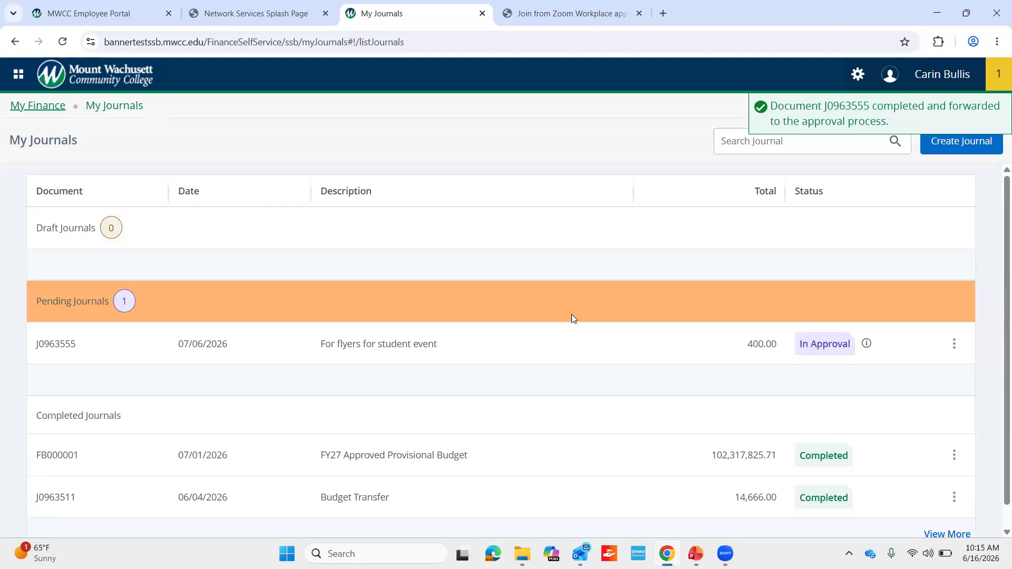
pyautogui.scroll(-1, 572, 314)
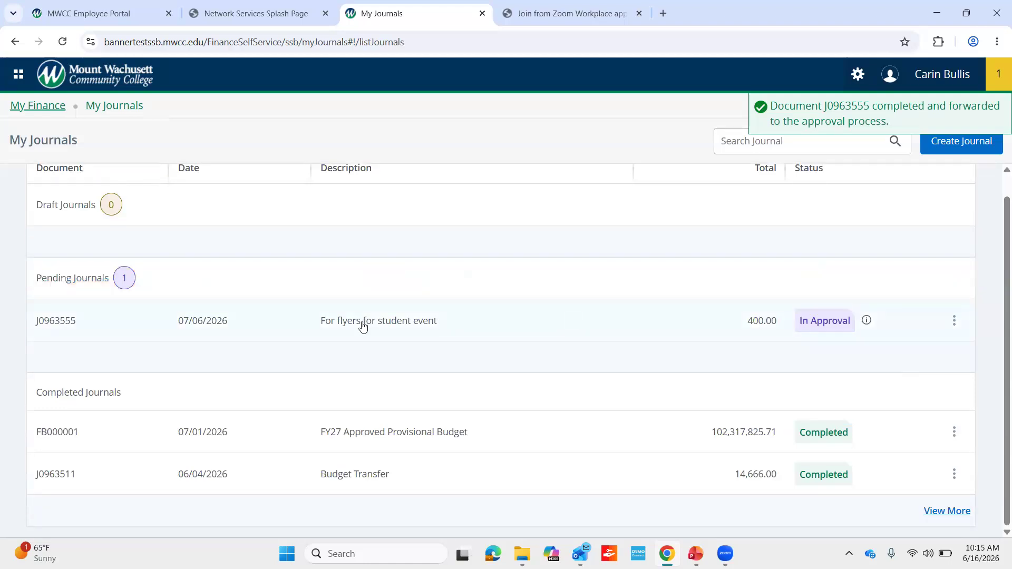
pyautogui.scroll(1, 362, 324)
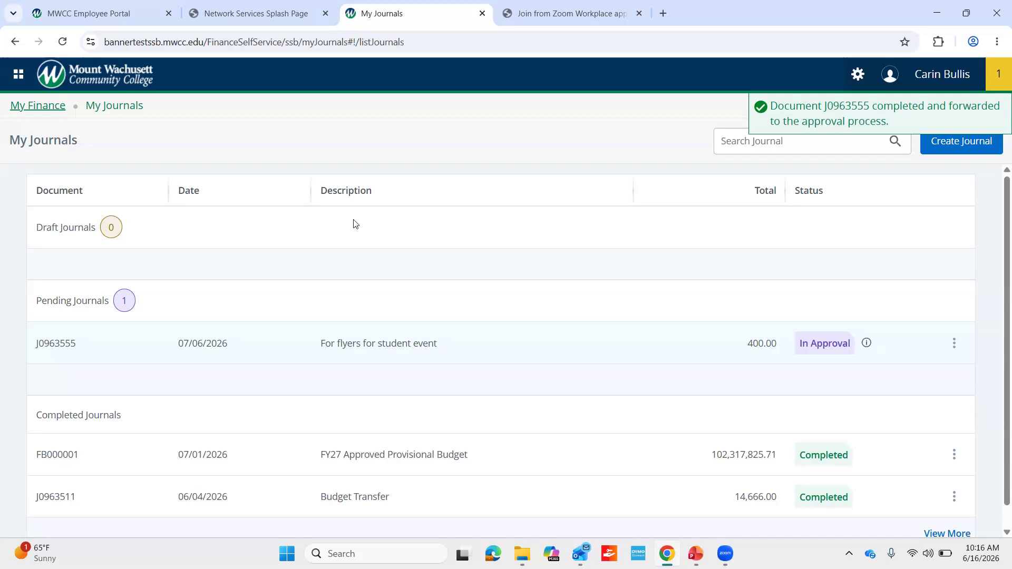
pyautogui.click(522, 224)
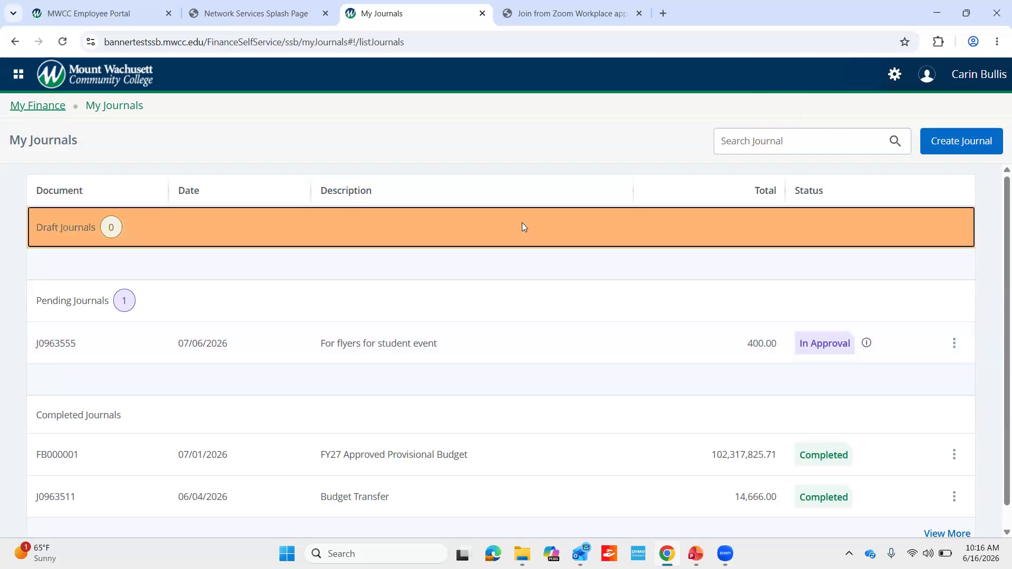
# Step: Start a new journal and set its transaction date to 07/06/2026
pyautogui.click(983, 141)
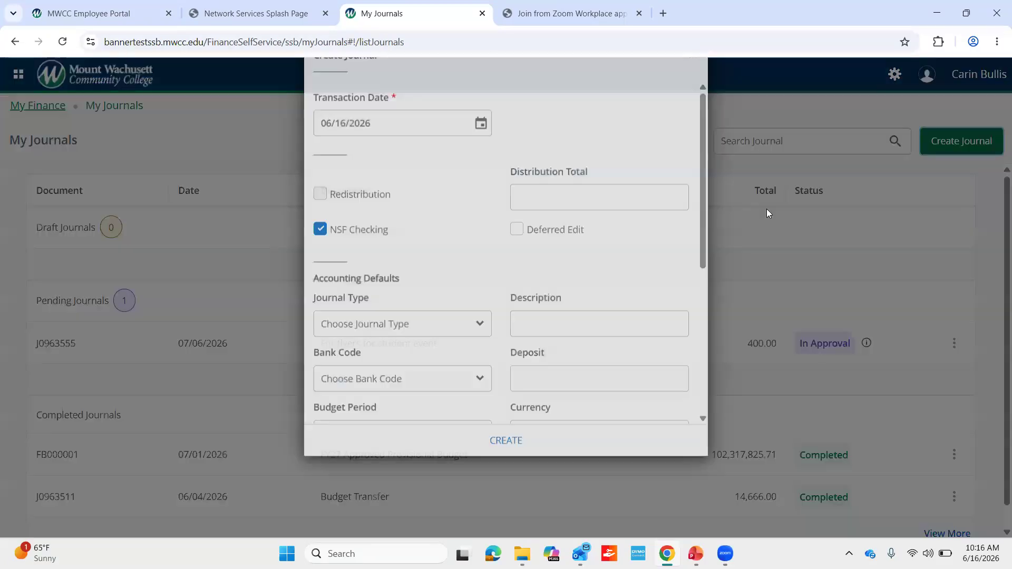
pyautogui.scroll(-3, 490, 247)
pyautogui.scroll(3, 490, 247)
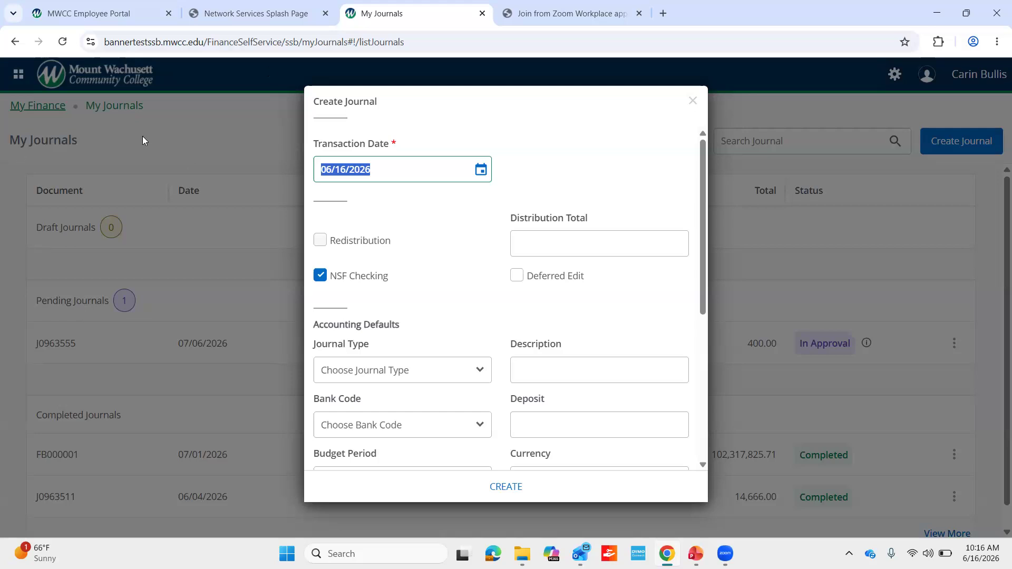
pyautogui.click(481, 169)
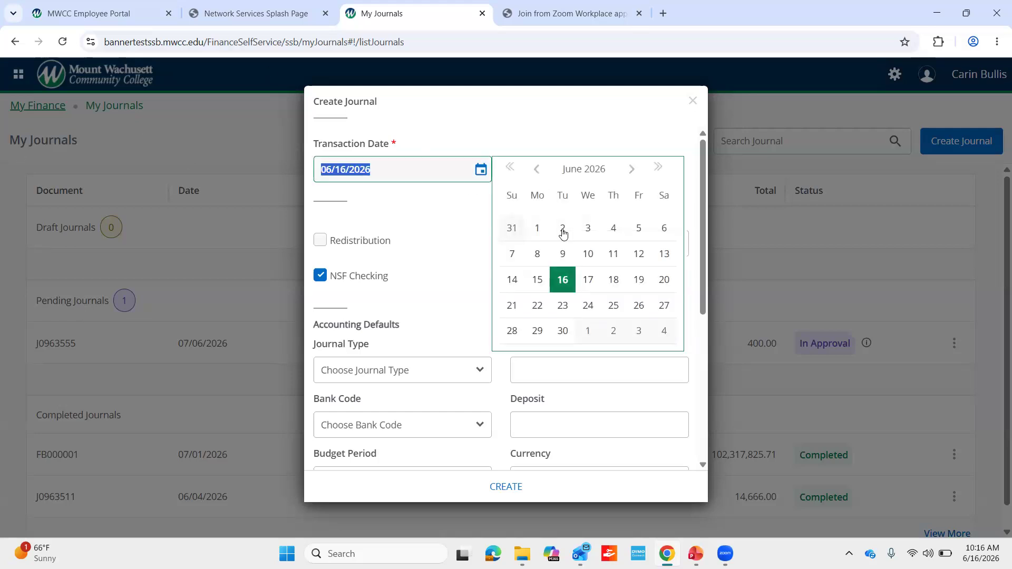
pyautogui.click(633, 170)
pyautogui.click(633, 169)
pyautogui.click(535, 172)
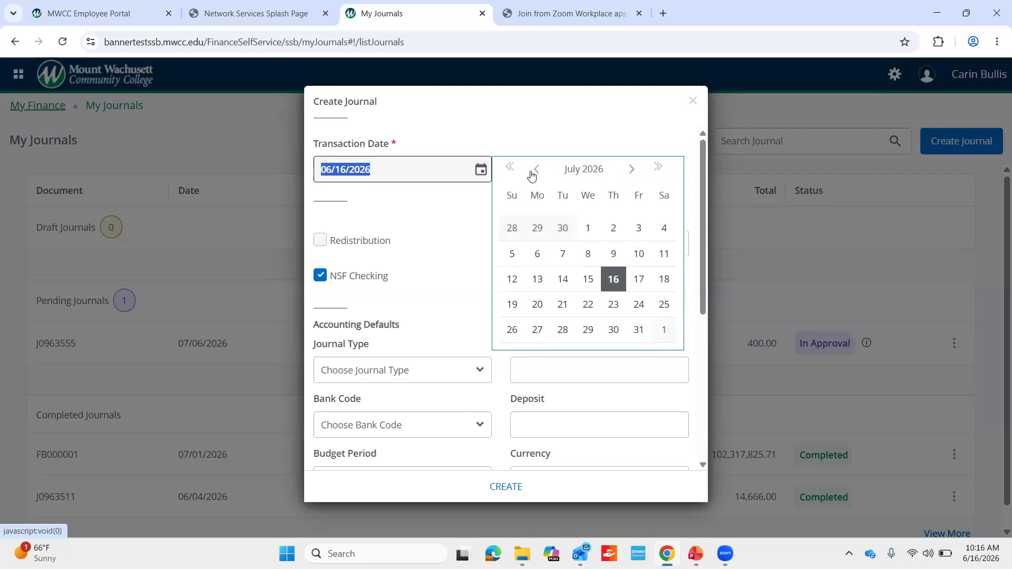
pyautogui.click(534, 257)
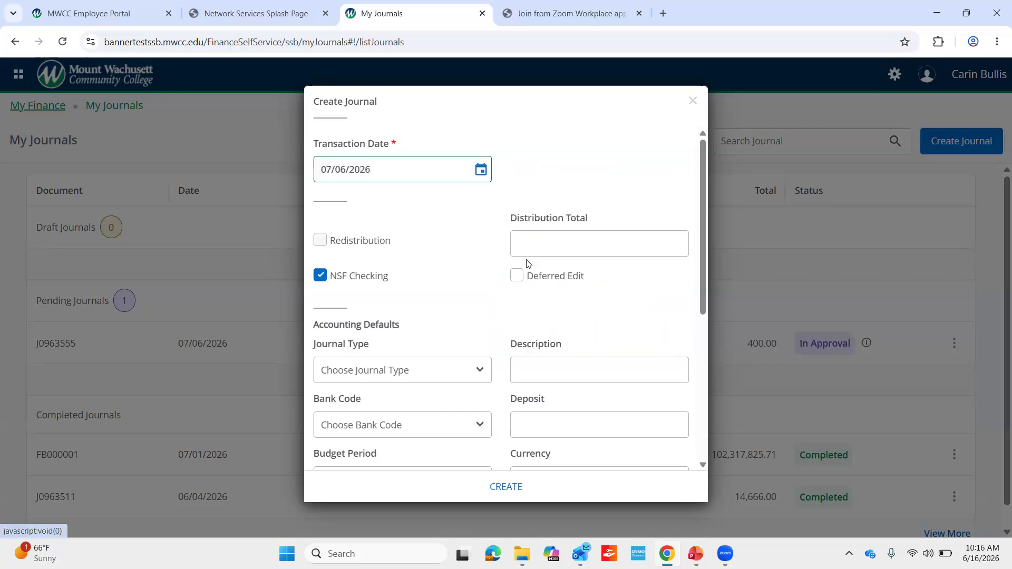
# Step: Set the new journal's type to BD02 Permanent Budget Adjustments and its budget period to 01
pyautogui.click(420, 362)
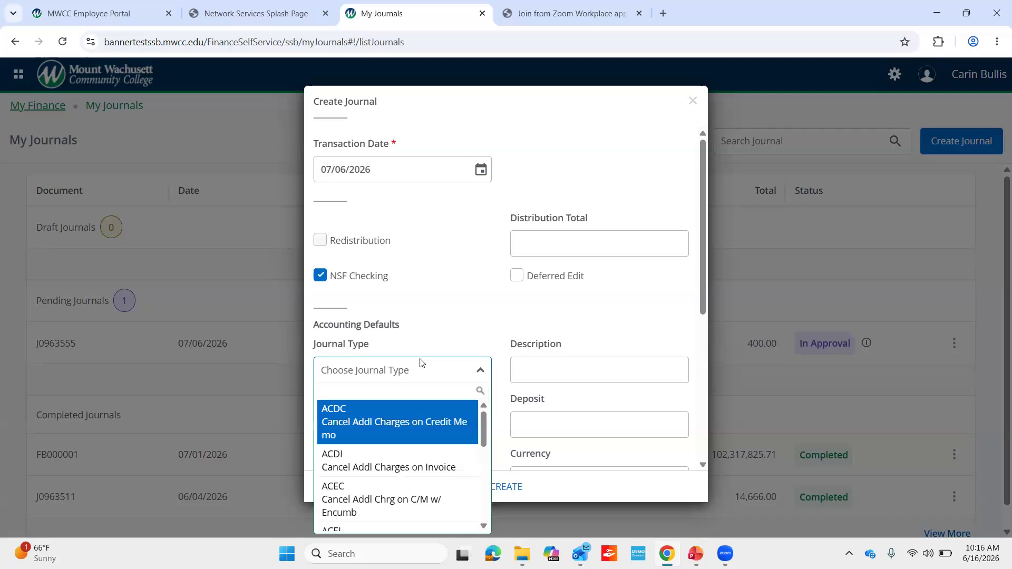
pyautogui.write('BD02')
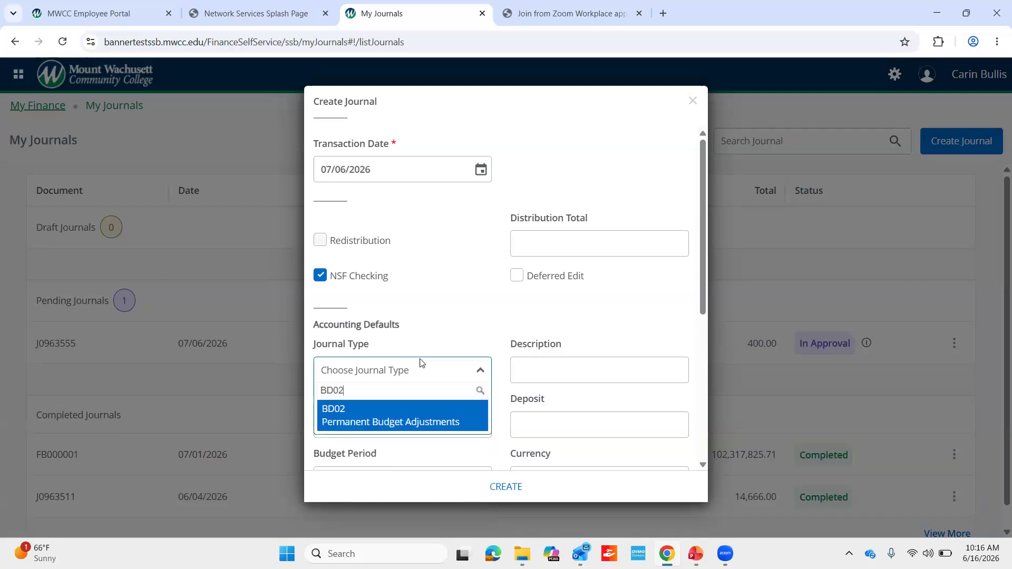
pyautogui.click(411, 424)
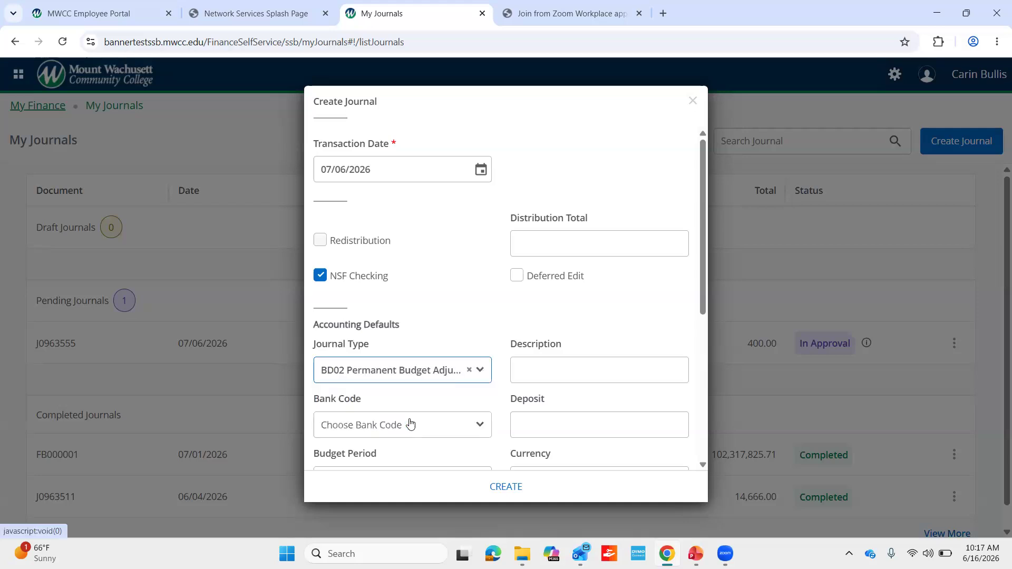
pyautogui.scroll(-3, 411, 424)
pyautogui.click(416, 335)
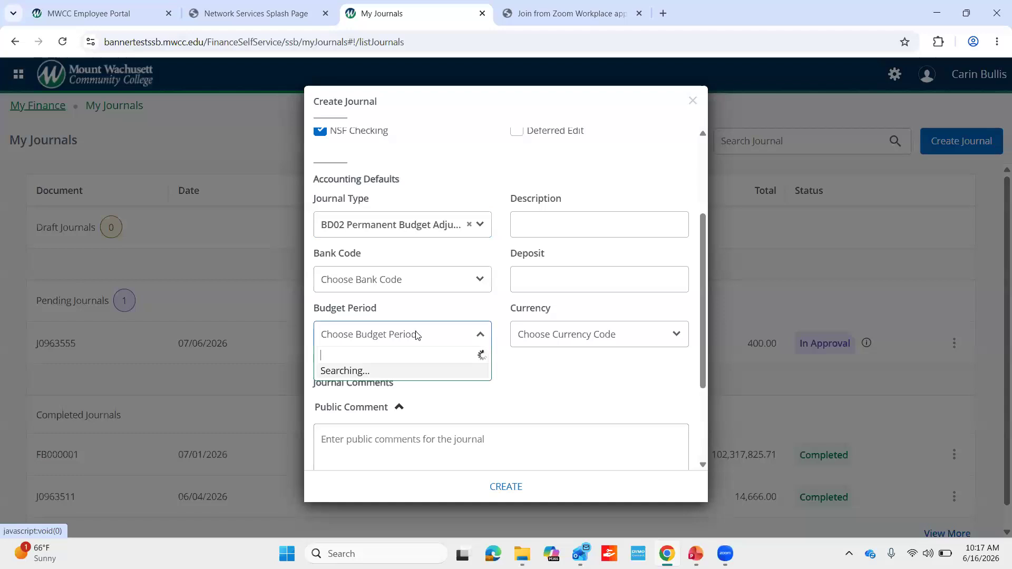
pyautogui.click(416, 336)
pyautogui.click(417, 335)
pyautogui.write('01')
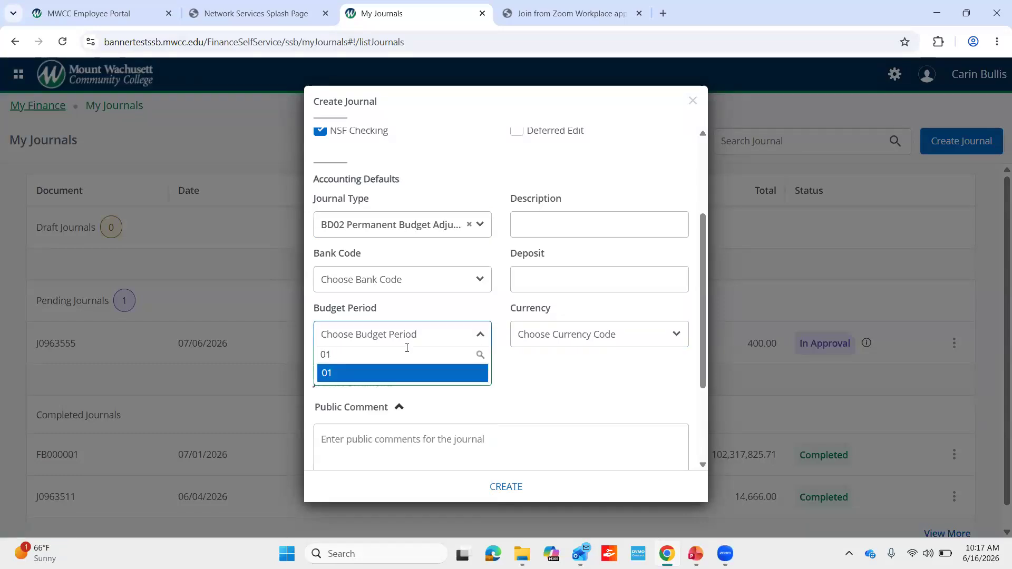
pyautogui.click(404, 374)
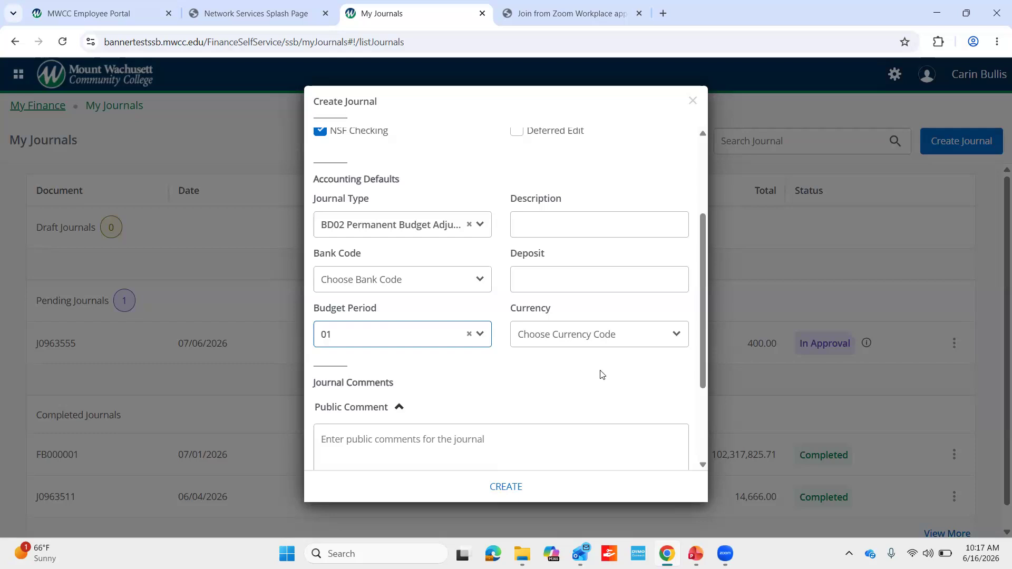
# Step: Enter the public comment "testing attachment" and create the journal
pyautogui.scroll(-2, 601, 375)
pyautogui.click(534, 340)
pyautogui.write('testing attachment')
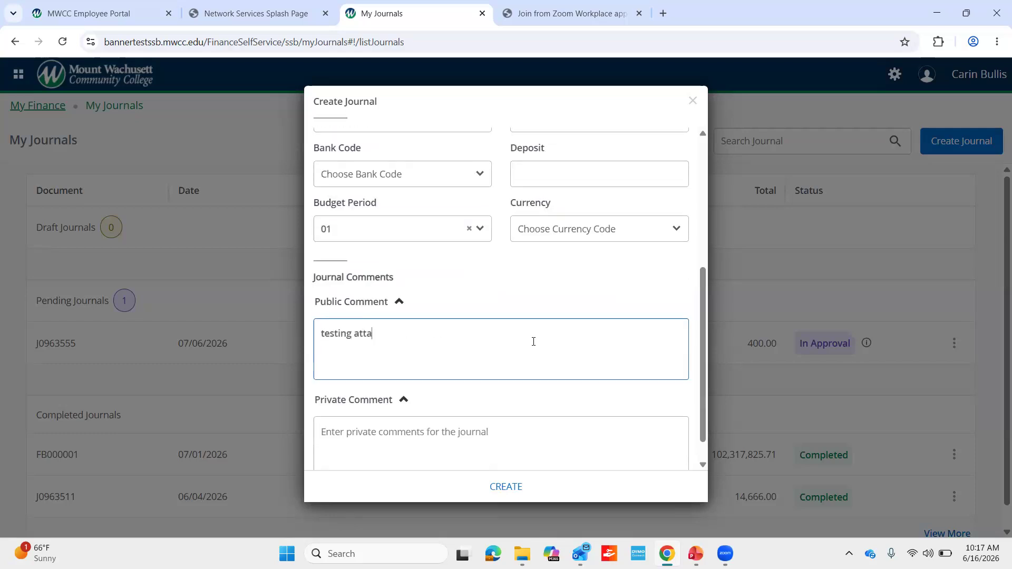
pyautogui.click(525, 486)
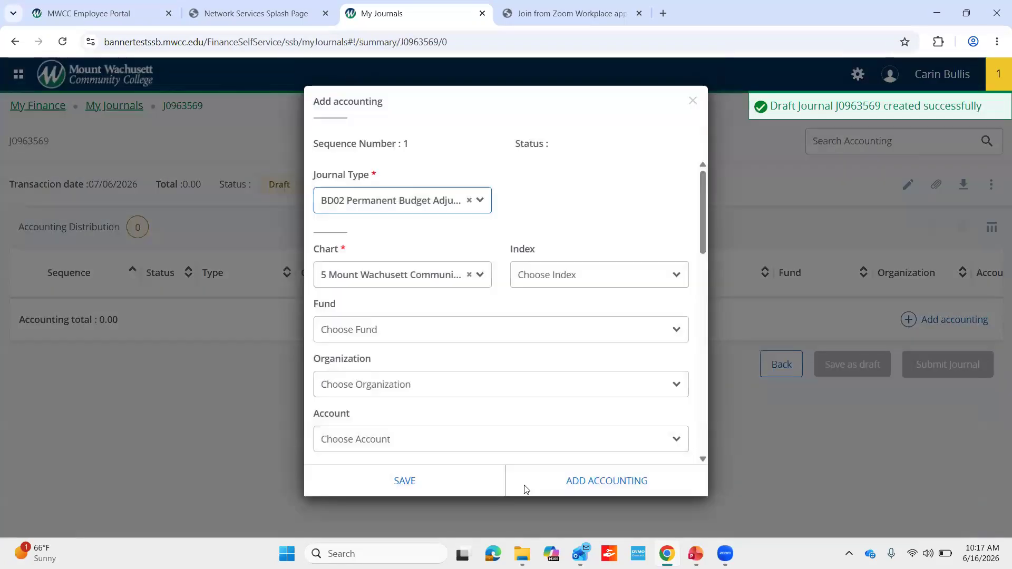
# Step: Set the first accounting line's fund to T1210 College Trust and its organization to 2200 Marketing
pyautogui.click(427, 331)
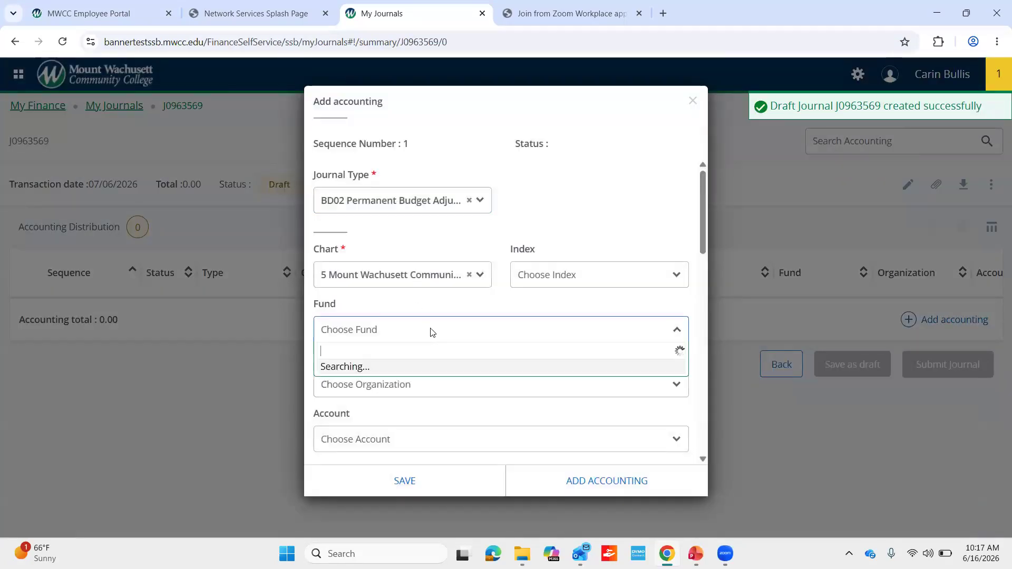
pyautogui.write('T1210')
pyautogui.press('Return')
pyautogui.click(446, 390)
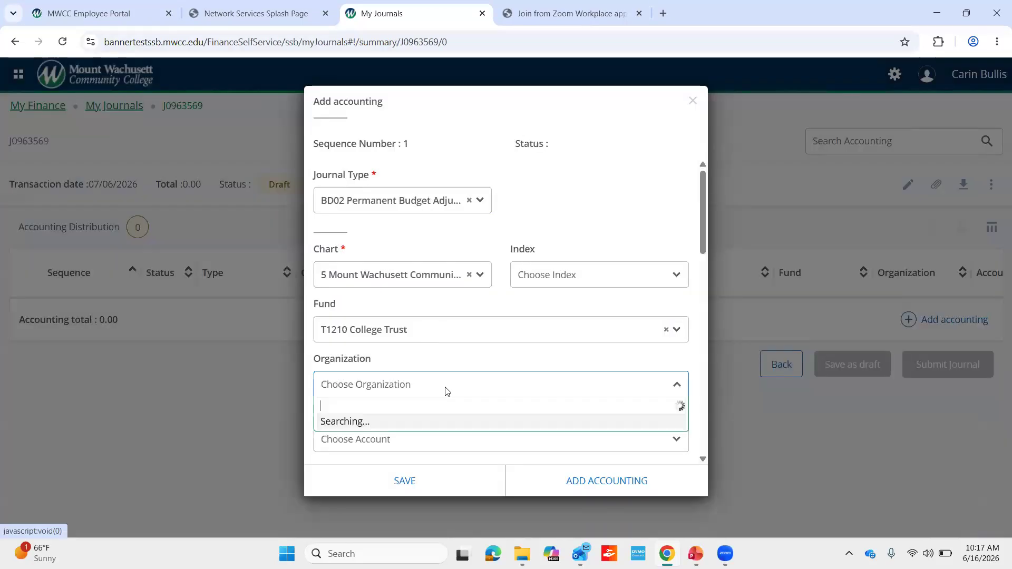
pyautogui.write('22')
pyautogui.press('Tab')
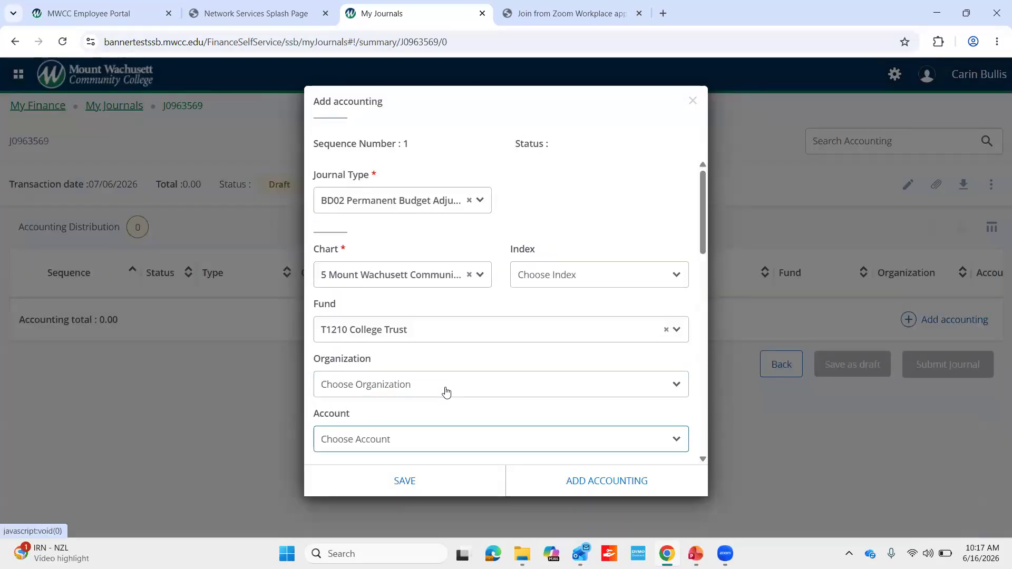
pyautogui.click(434, 386)
pyautogui.write('2200')
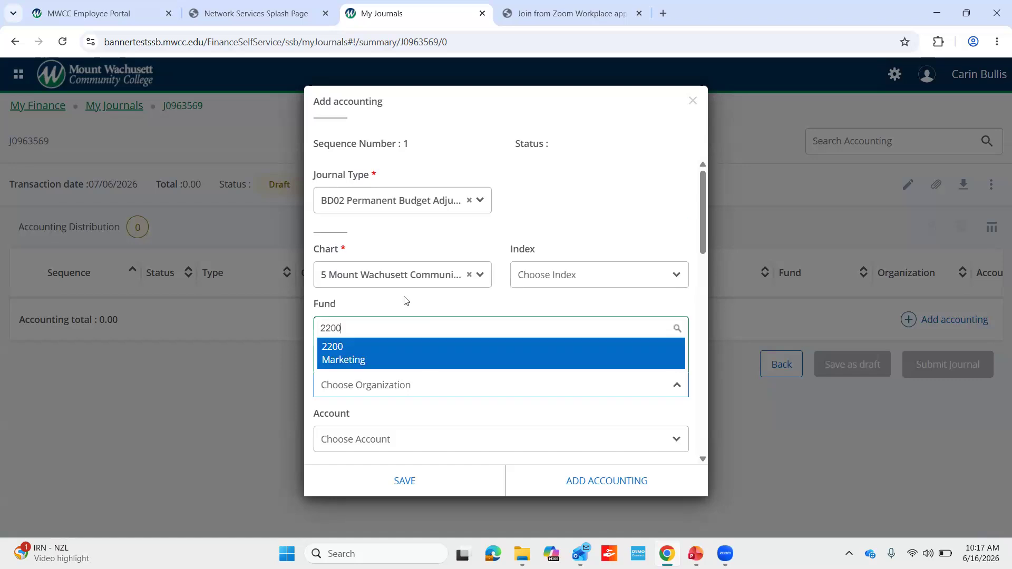
pyautogui.click(401, 354)
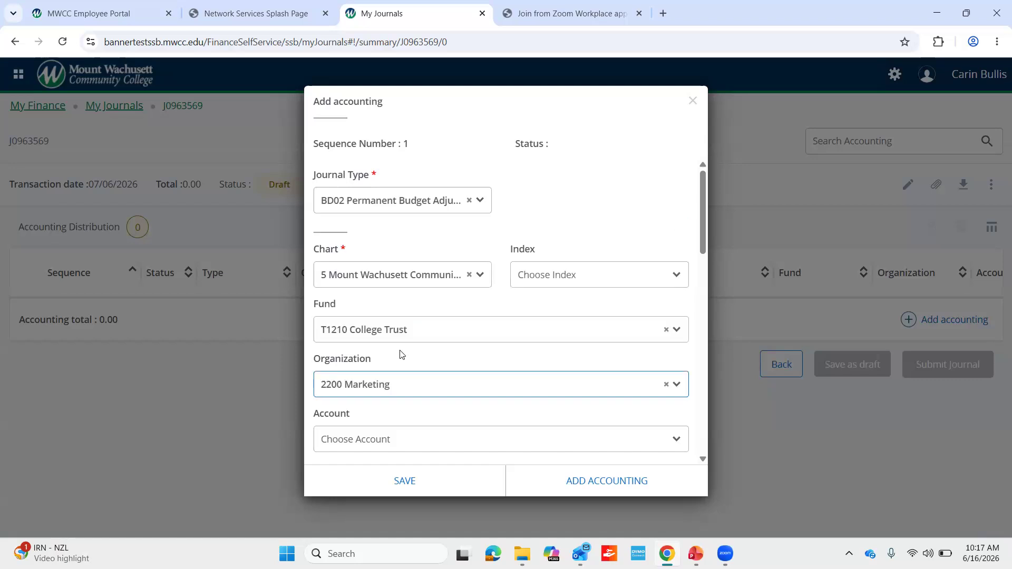
# Step: Set the first accounting line's account to H00 Consultant Services Pool
pyautogui.click(400, 440)
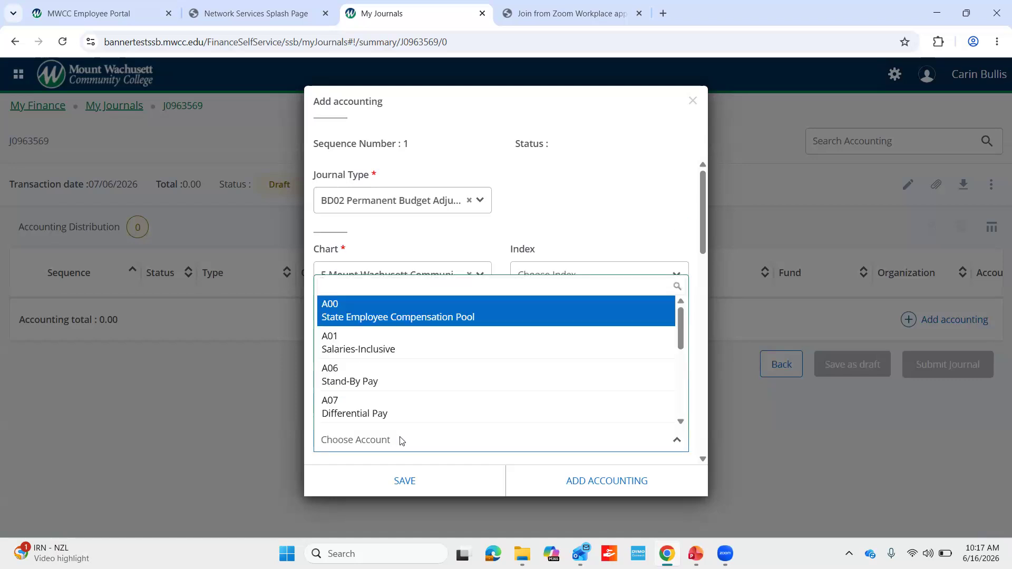
pyautogui.write('H00')
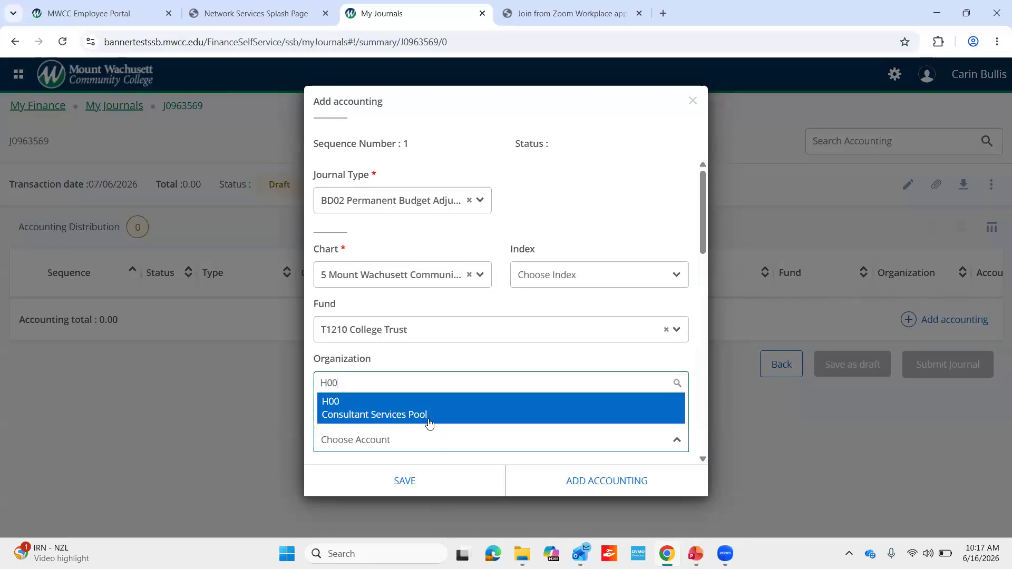
pyautogui.click(430, 422)
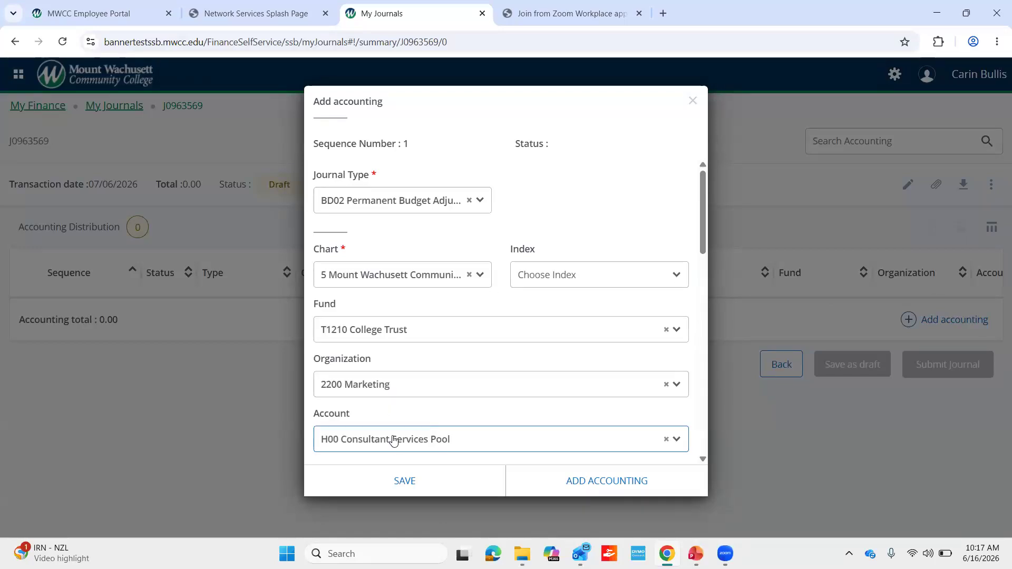
# Step: Enter an amount of 1,000 for the accounting line and set Debit/Credit to - Minus
pyautogui.scroll(-4, 393, 439)
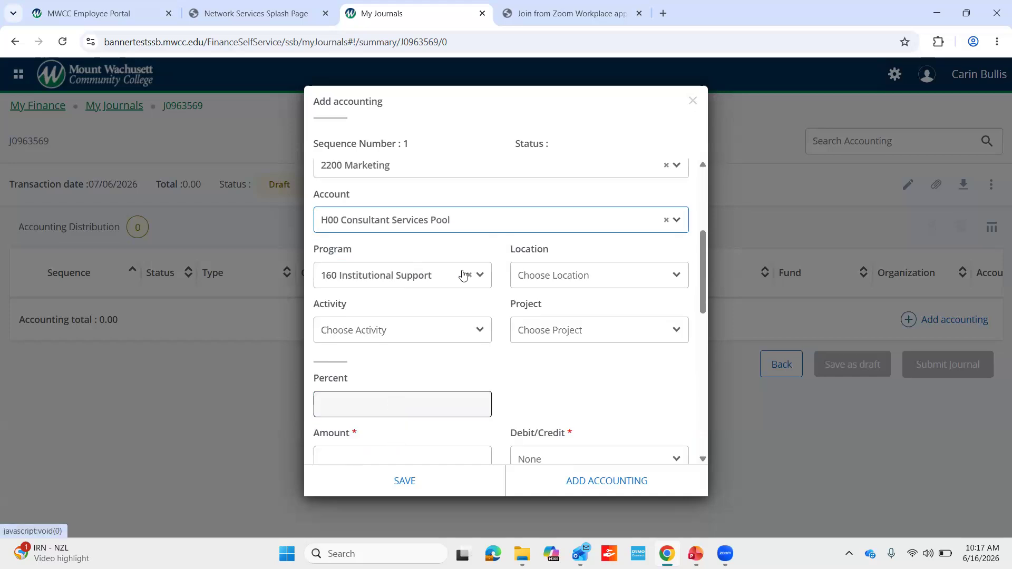
pyautogui.scroll(-2, 448, 331)
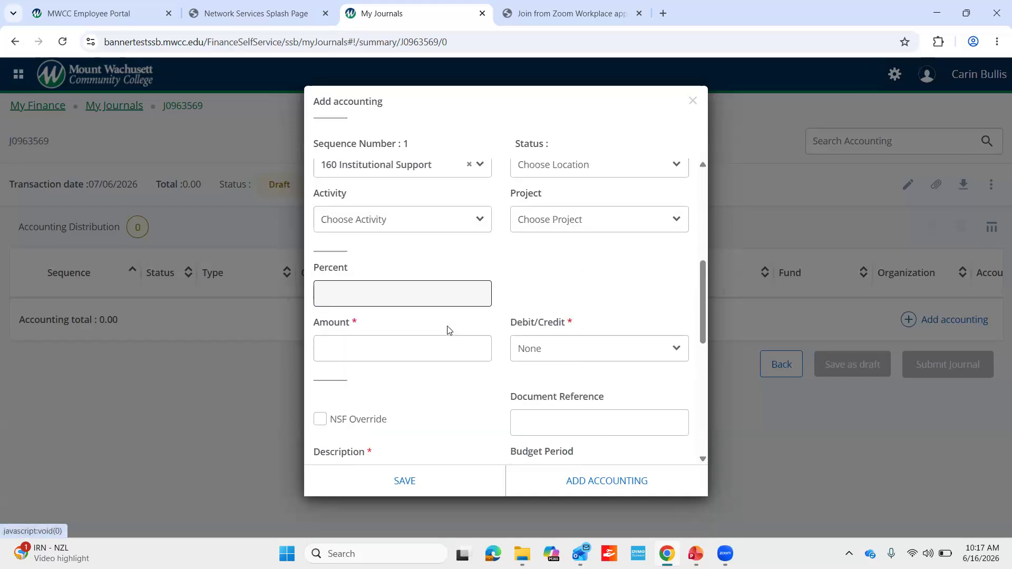
pyautogui.click(425, 354)
pyautogui.write('1,000')
pyautogui.press('Tab')
pyautogui.click(662, 352)
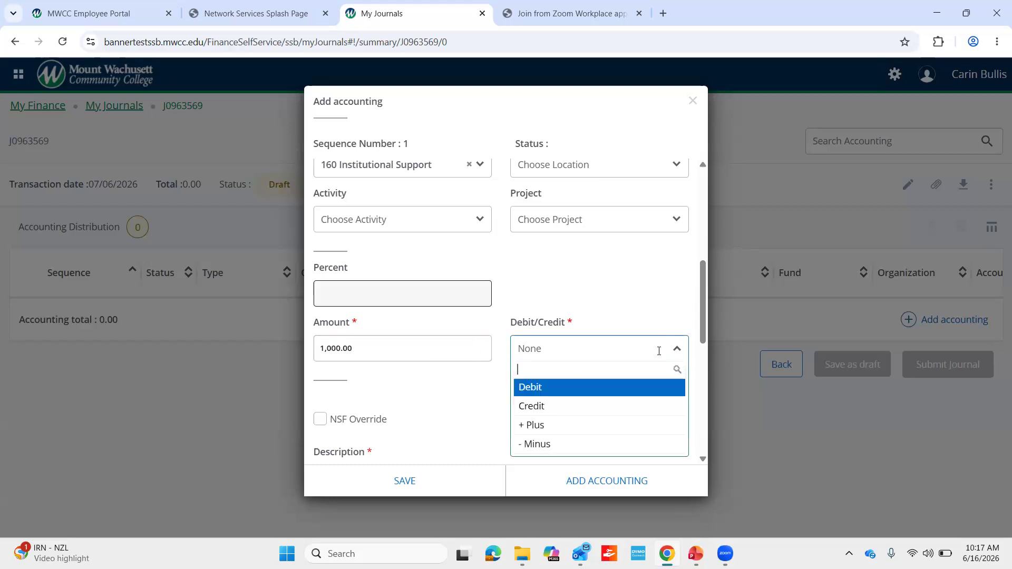
pyautogui.click(569, 443)
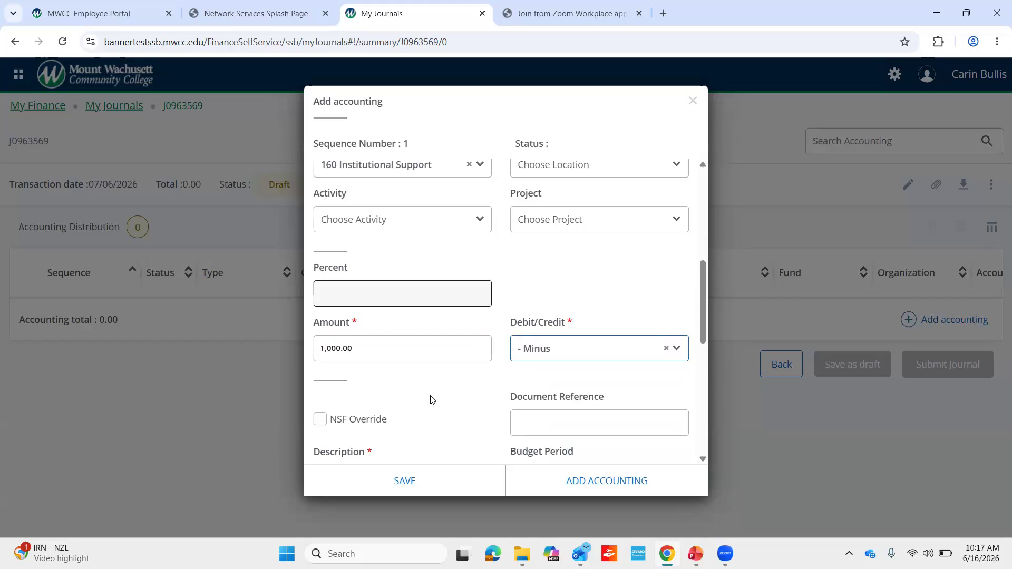
# Step: Enter the description "Testing transfer" for the first accounting line and save the line
pyautogui.scroll(-3, 442, 402)
pyautogui.scroll(-1, 417, 250)
pyautogui.click(418, 253)
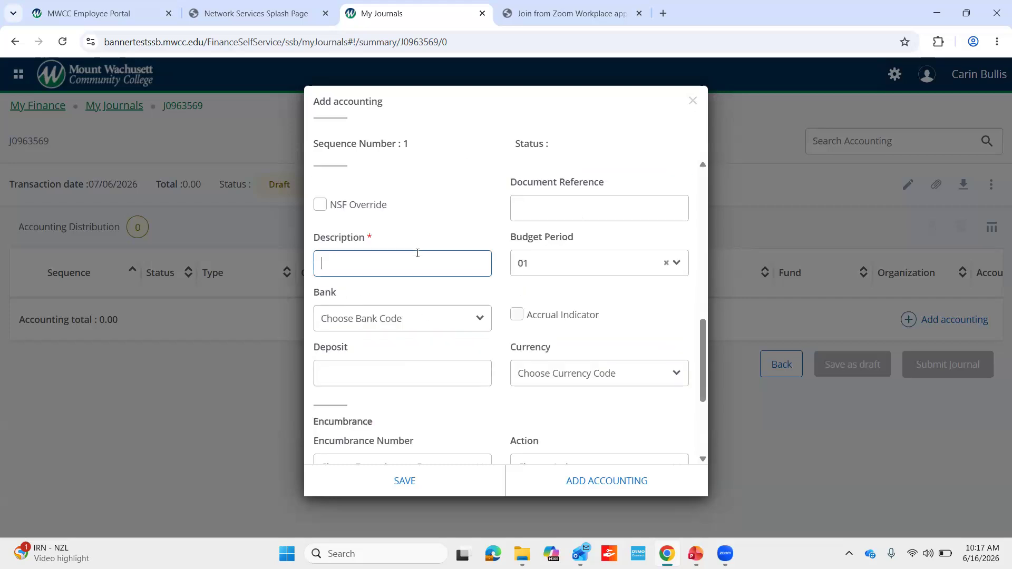
pyautogui.write('s')
pyautogui.press('BackSpace')
pyautogui.scroll(6, 419, 264)
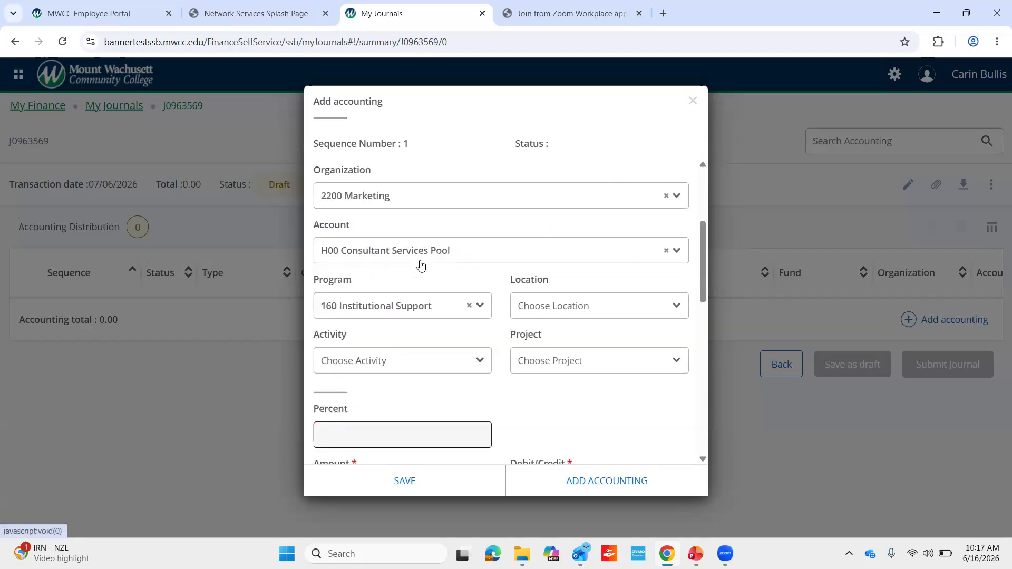
pyautogui.scroll(-5, 419, 265)
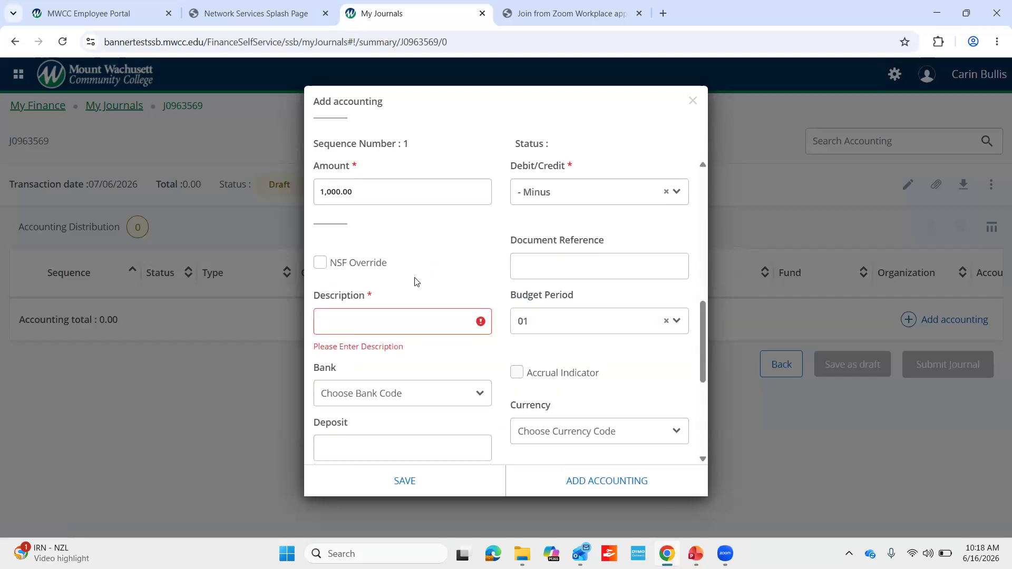
pyautogui.write('Testing transfer')
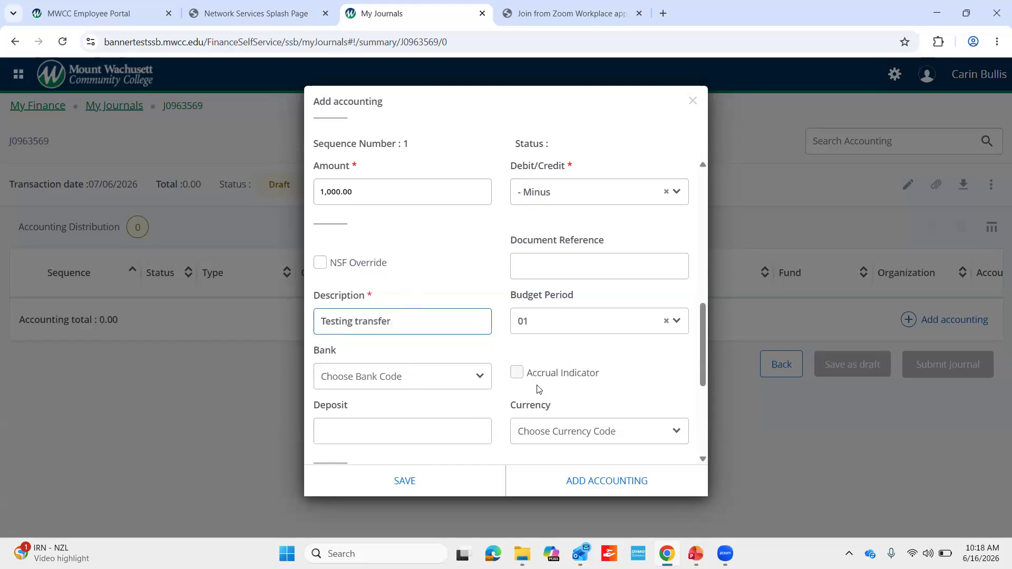
pyautogui.scroll(-3, 610, 370)
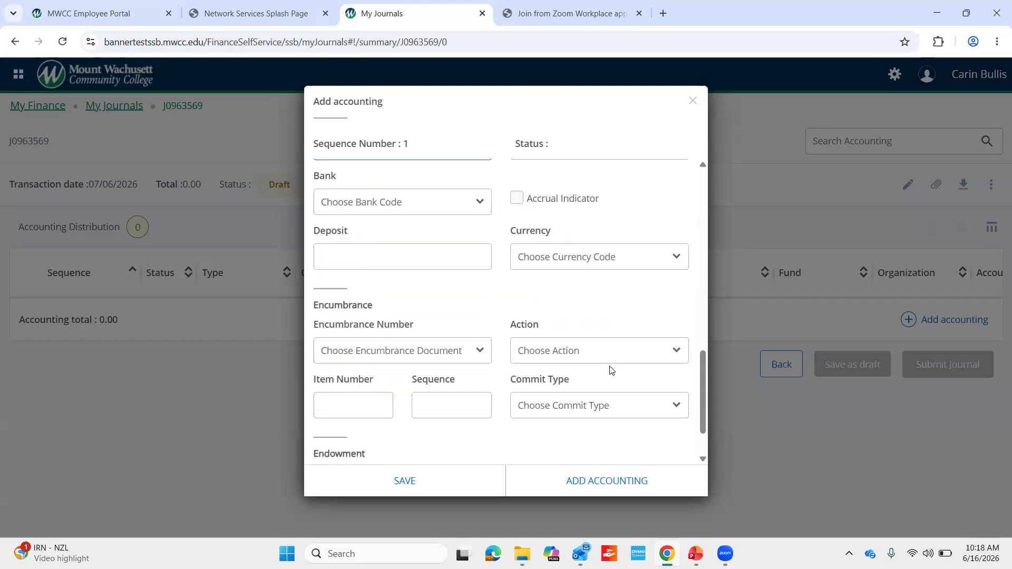
pyautogui.scroll(-1, 611, 370)
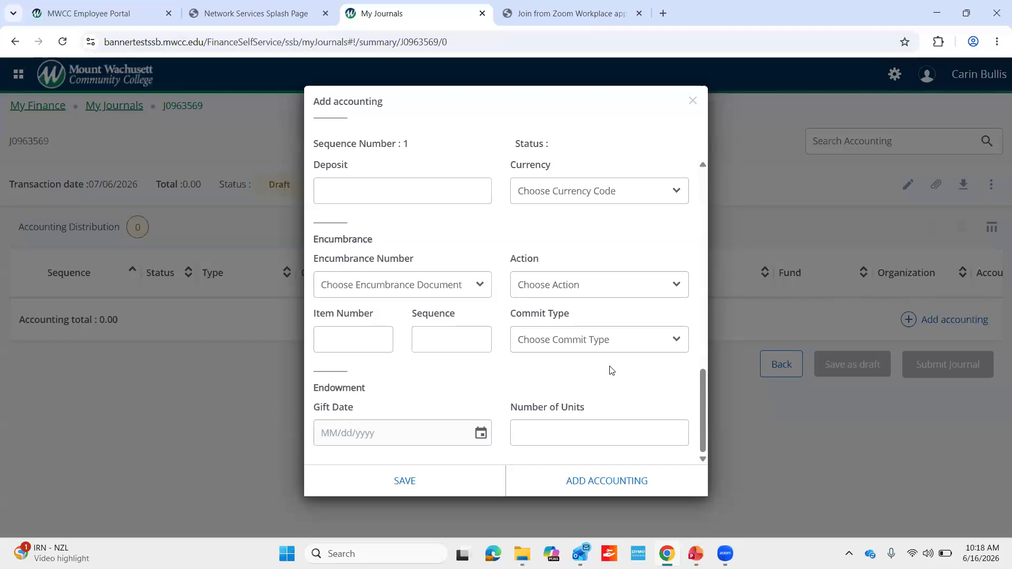
pyautogui.click(463, 493)
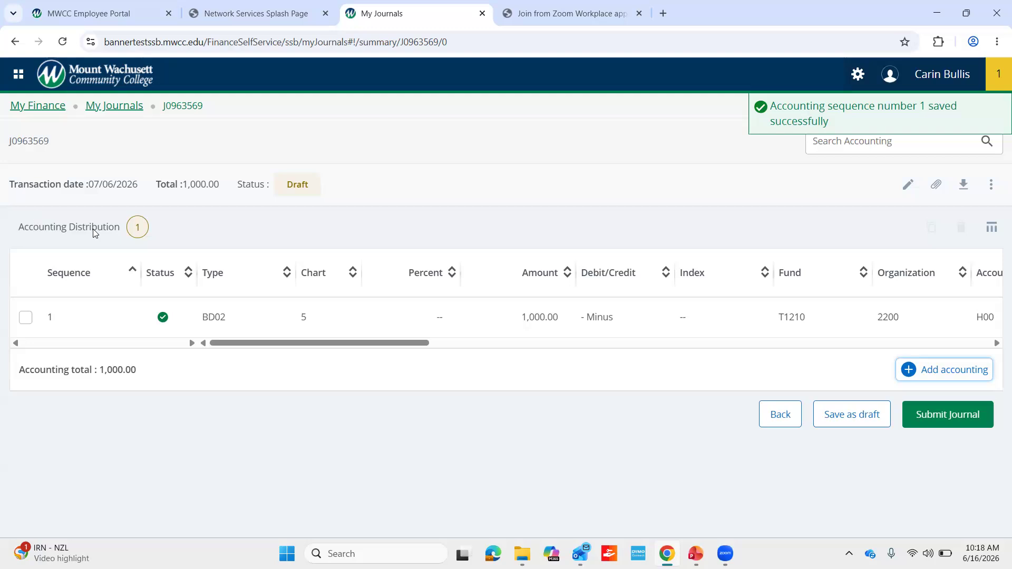
# Step: Attach the file "Direct pay IPR- ACCT" from the User Training Folder as a Journal Voucher document, and return to the journal
pyautogui.click(935, 186)
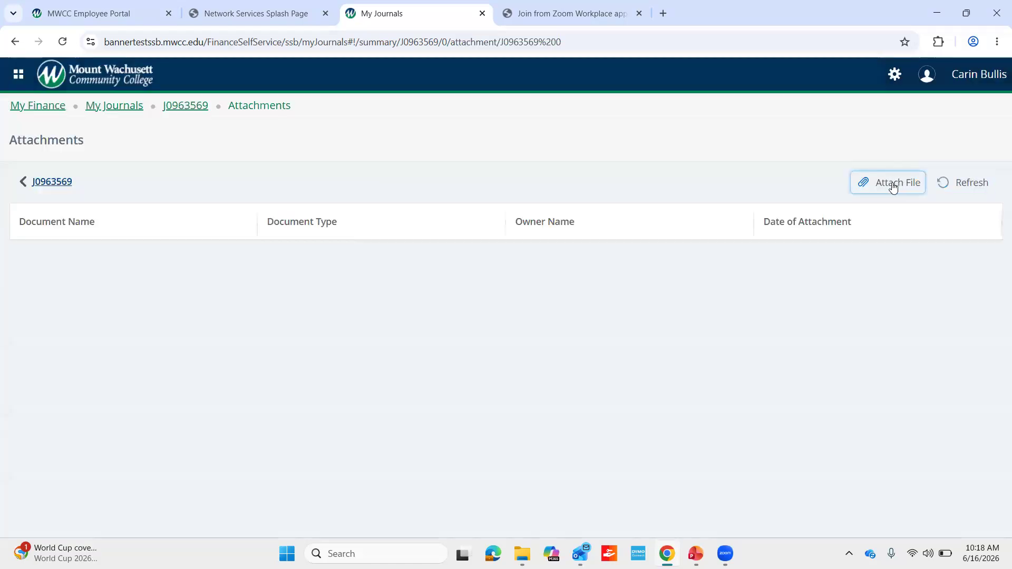
pyautogui.click(893, 185)
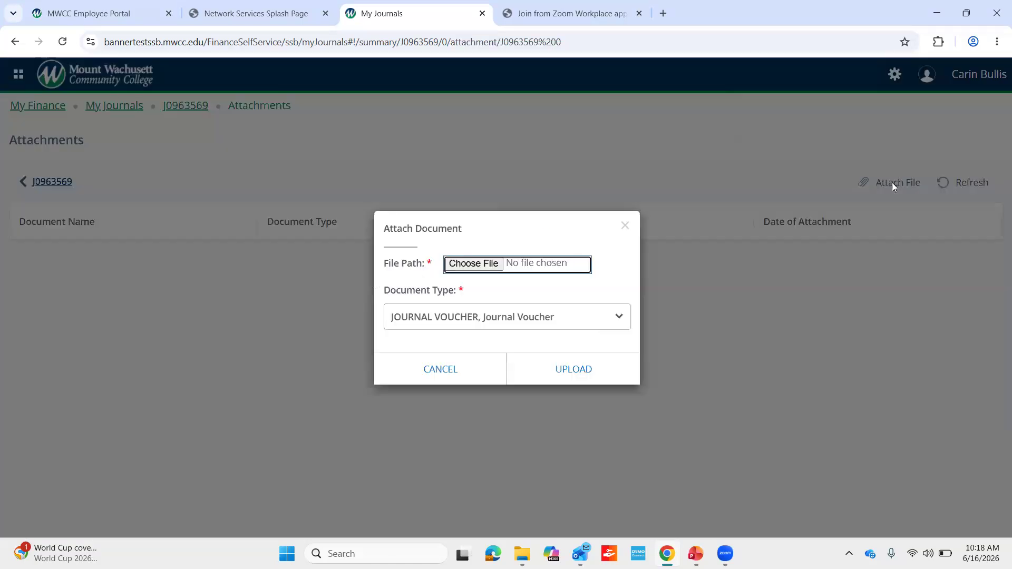
pyautogui.click(460, 266)
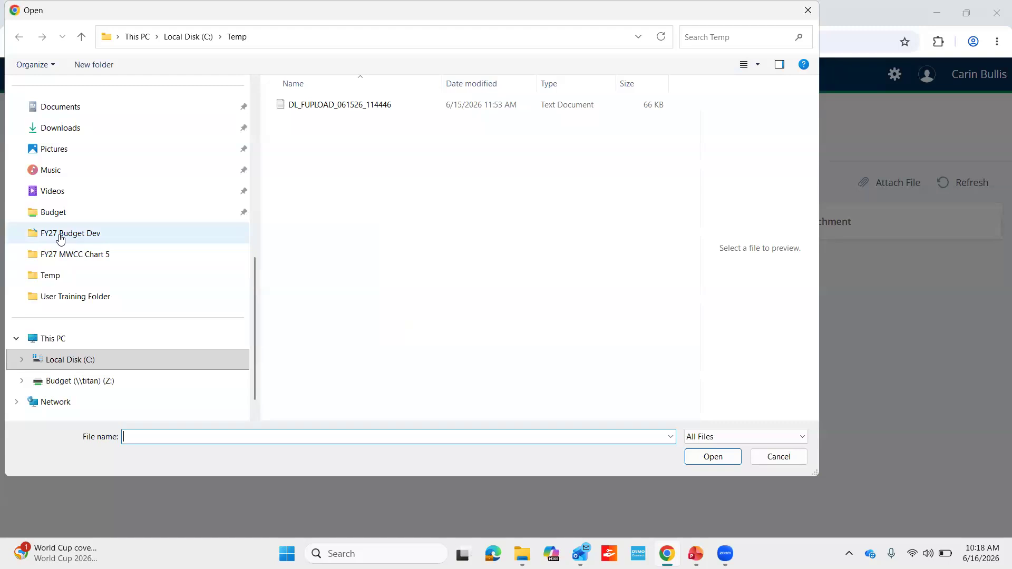
pyautogui.click(98, 297)
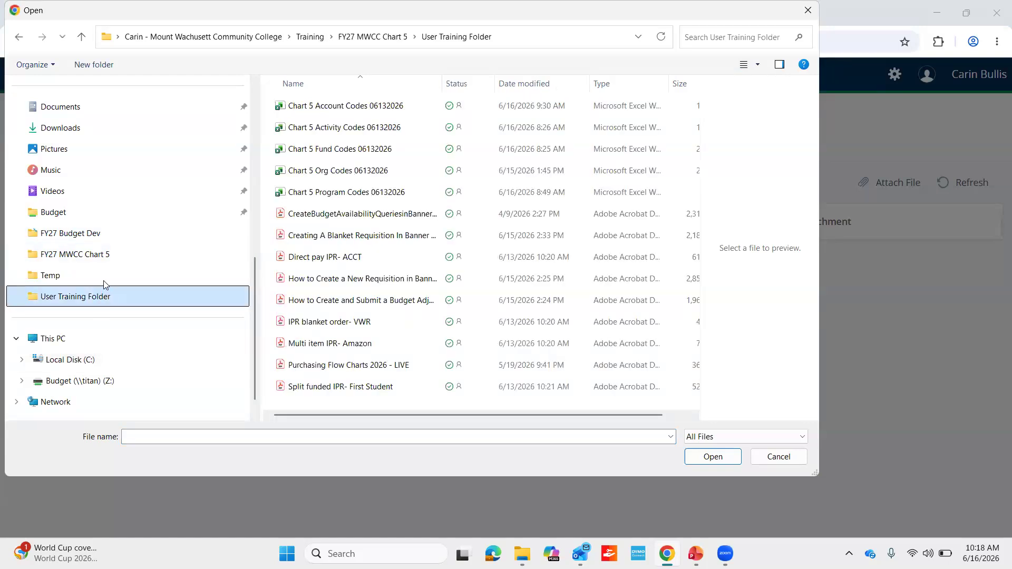
pyautogui.click(377, 264)
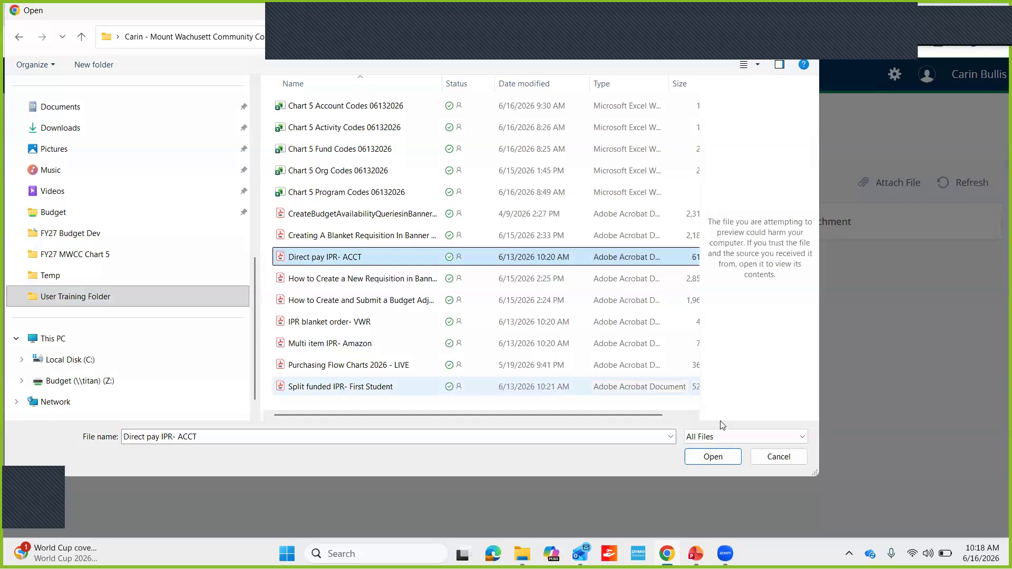
pyautogui.press('Return')
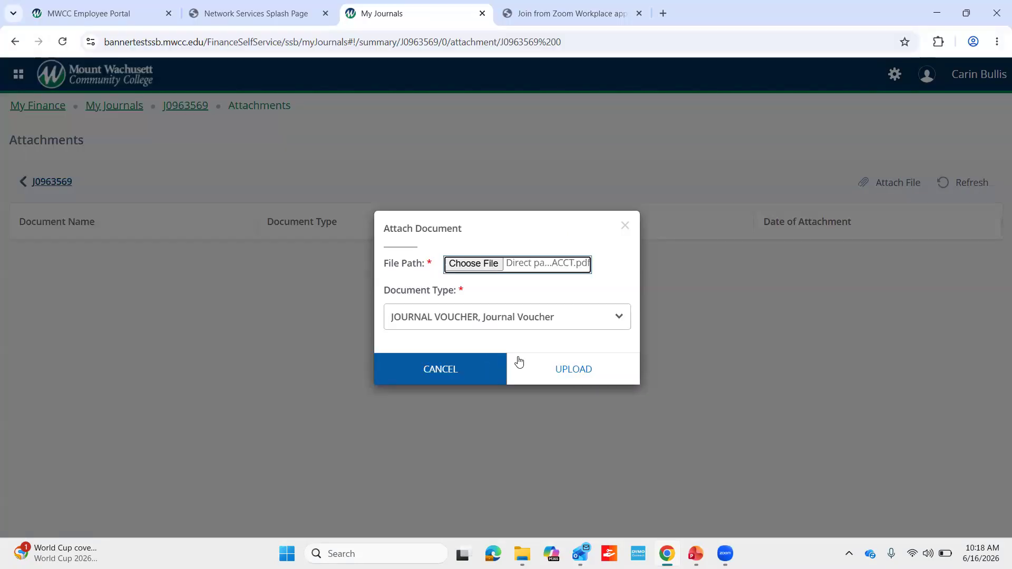
pyautogui.click(568, 369)
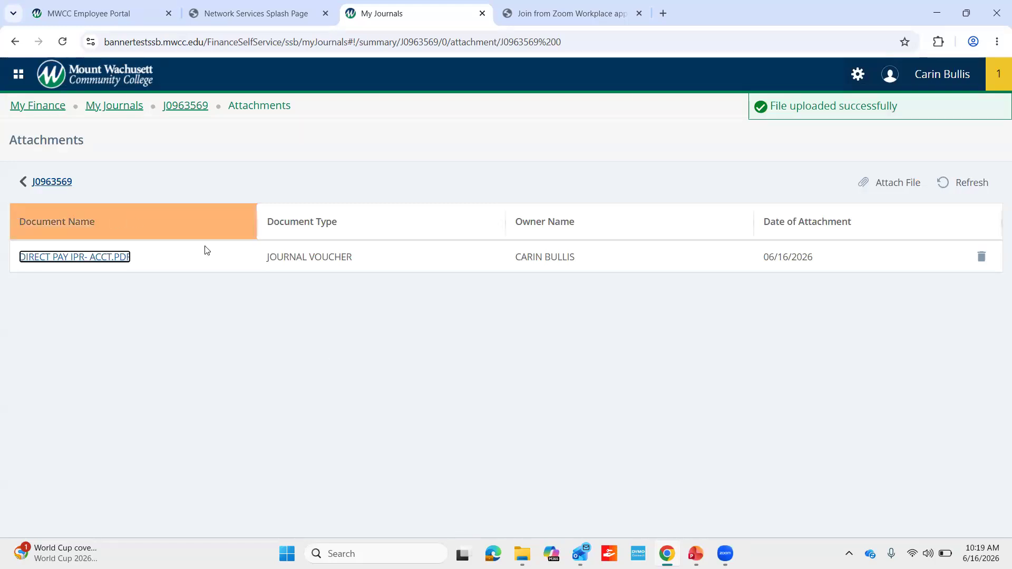
pyautogui.click(62, 183)
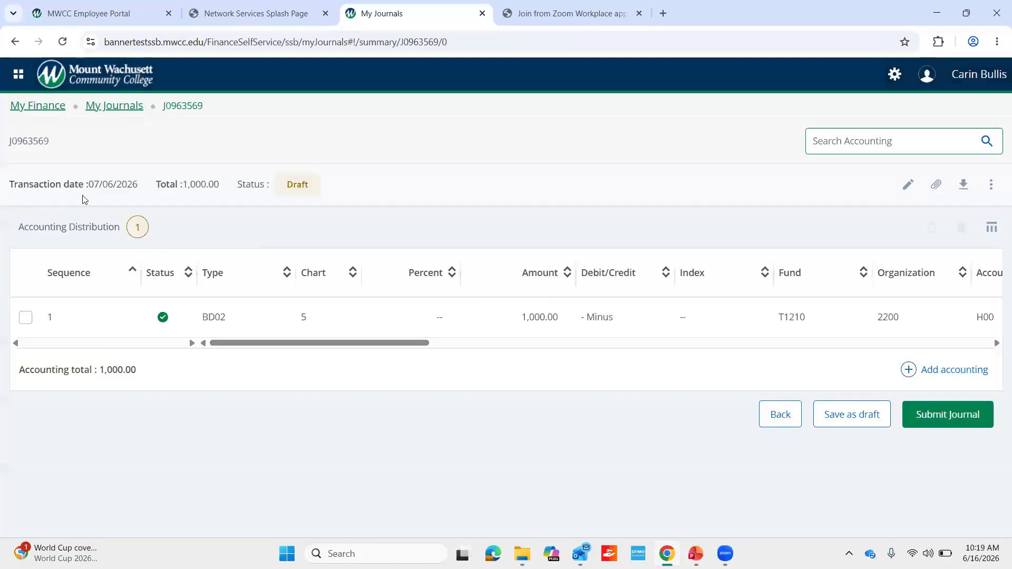
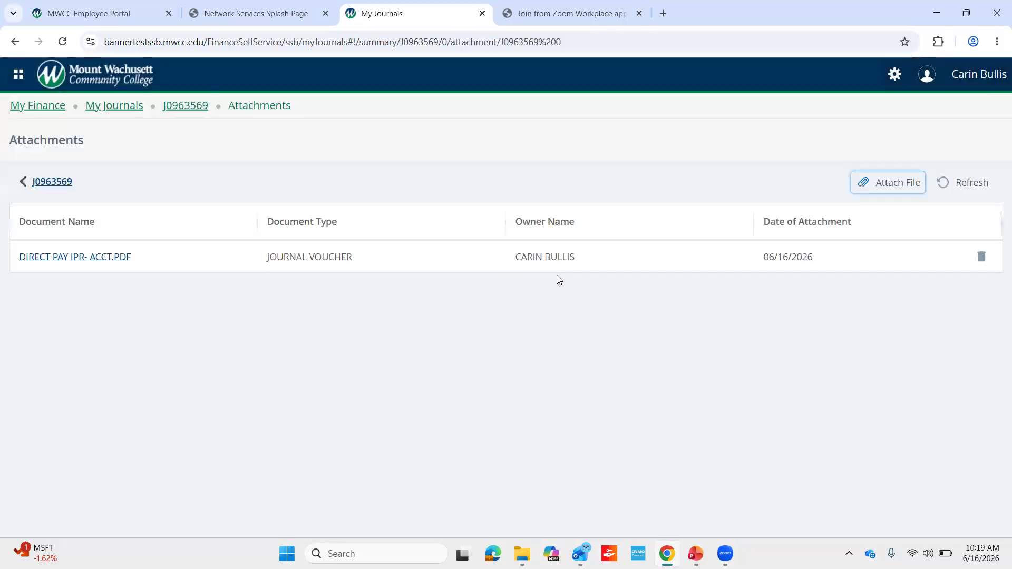
# Step: Review the document type choices for a new attachment, and return to the journal without attaching another file
pyautogui.click(908, 185)
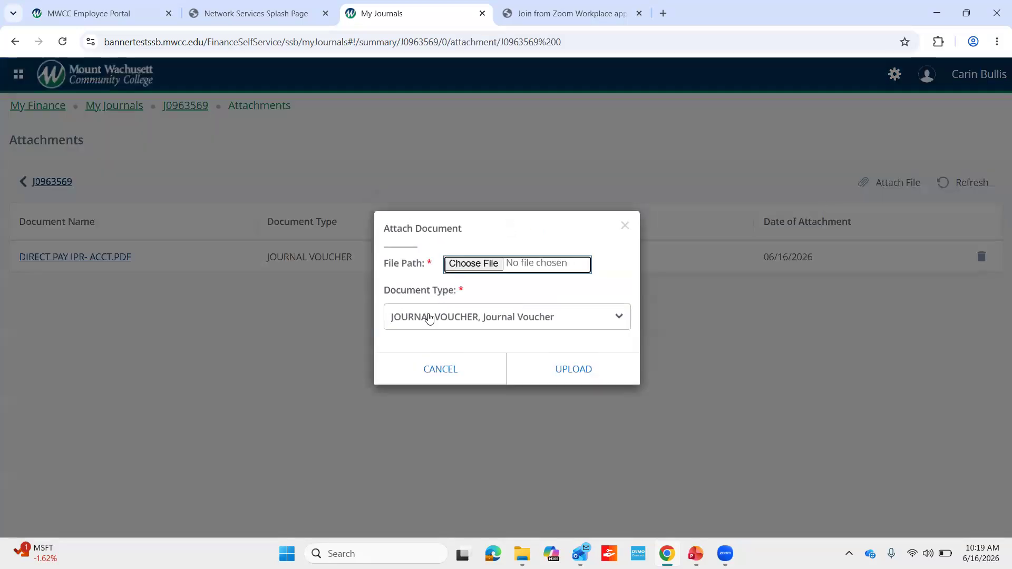
pyautogui.click(449, 319)
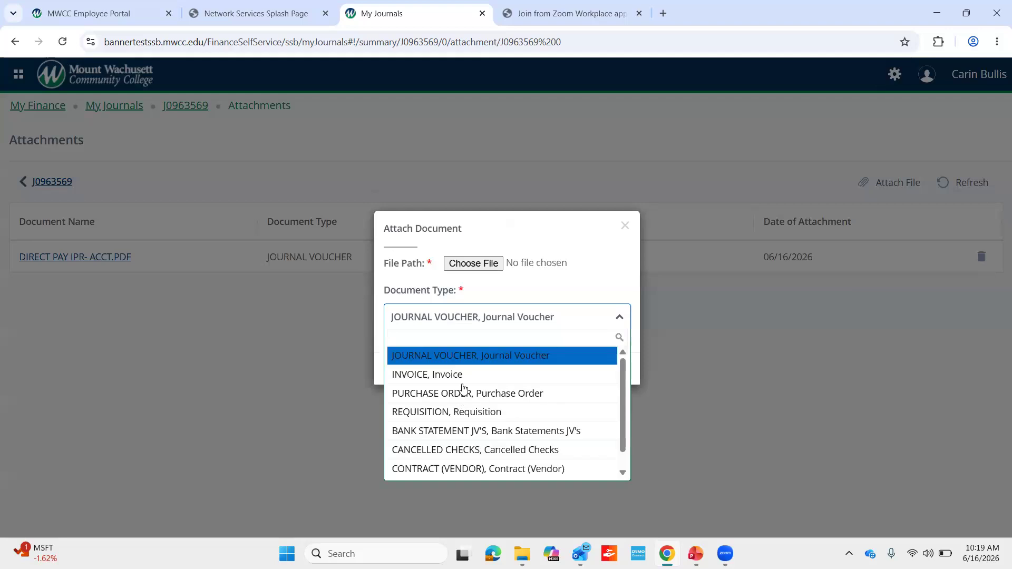
pyautogui.click(553, 358)
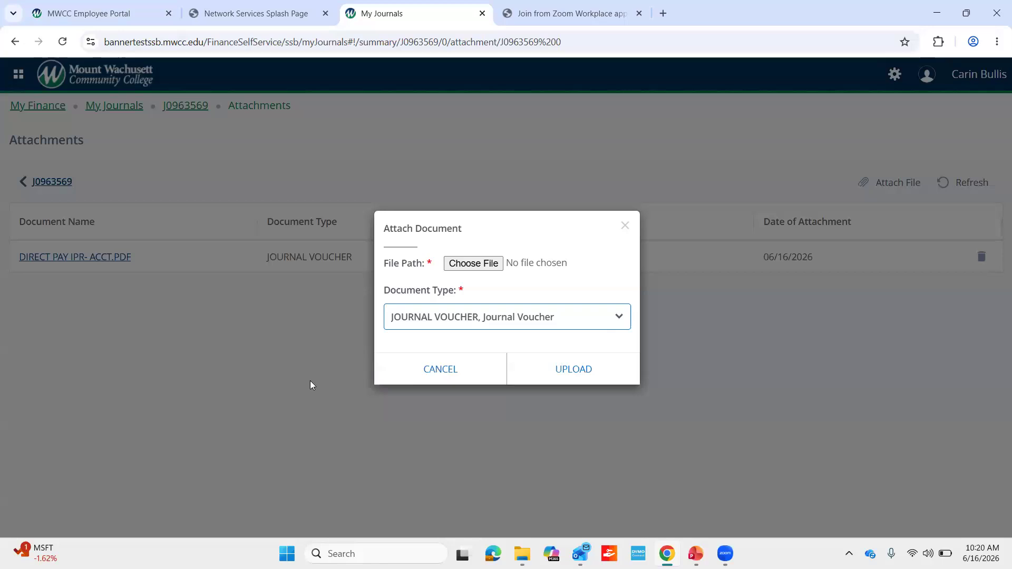
pyautogui.click(395, 381)
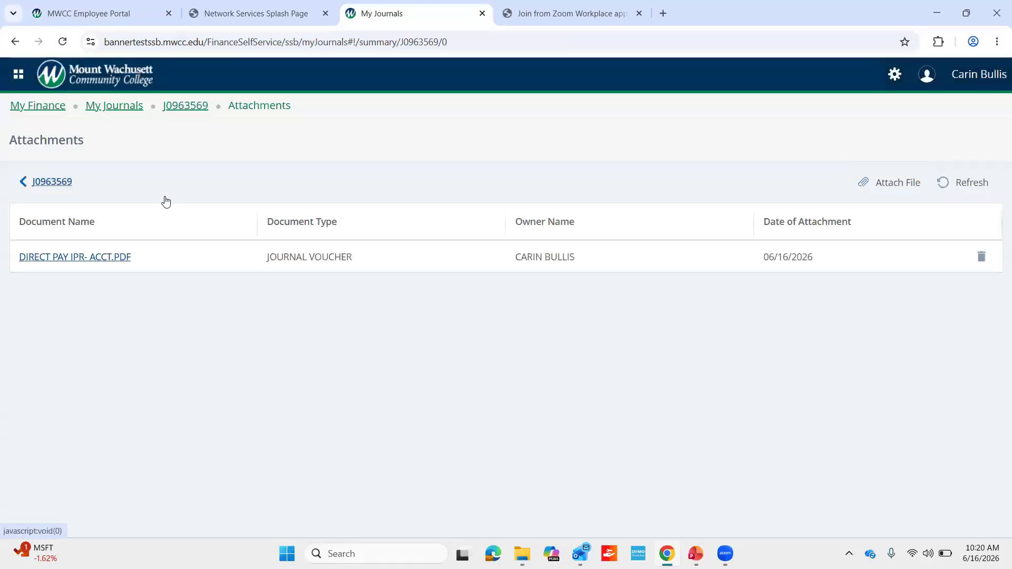
pyautogui.click(166, 201)
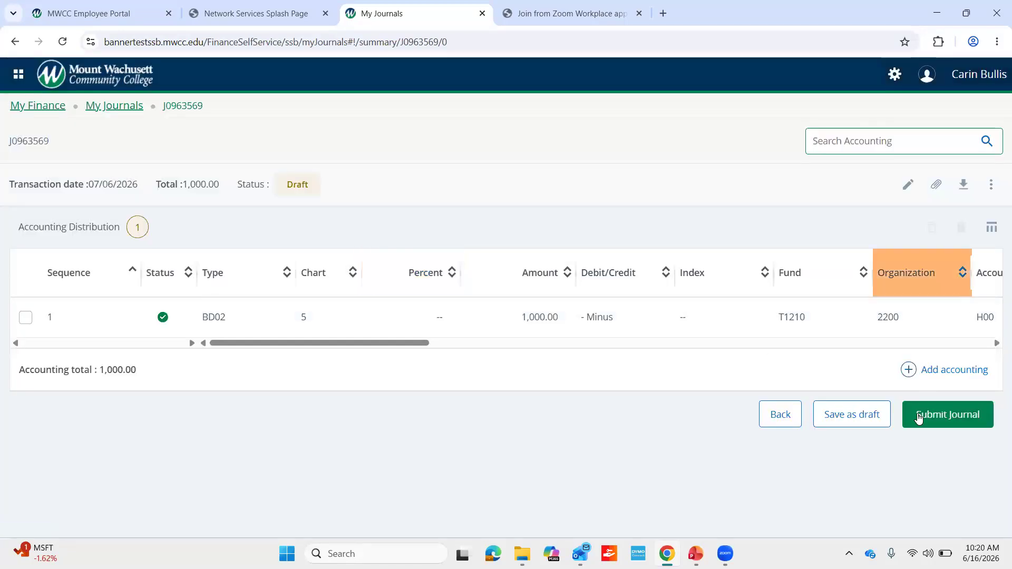
# Step: Start a second accounting line with fund T1210 College Trust and organization 2200 Marketing
pyautogui.click(964, 372)
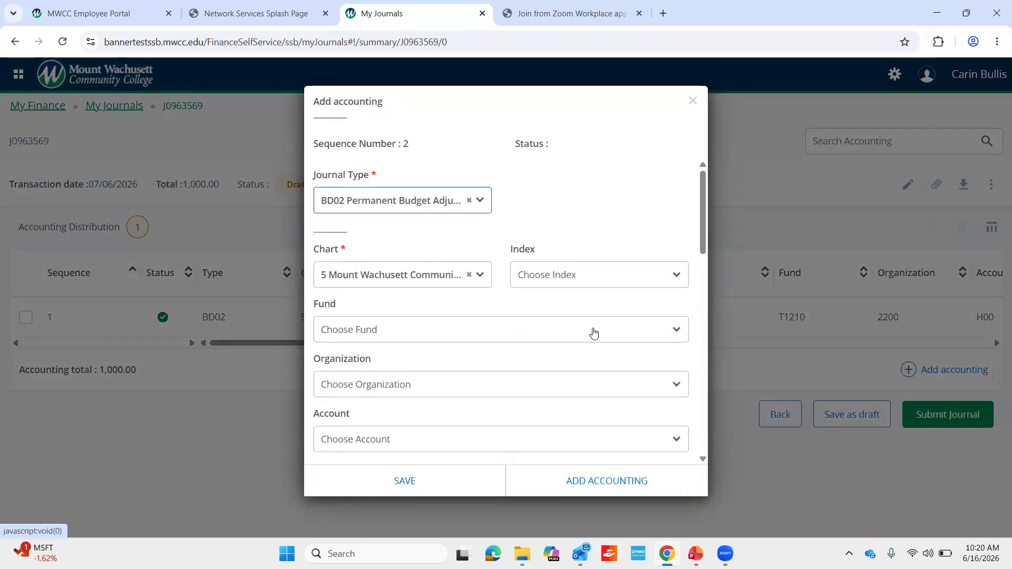
pyautogui.click(476, 333)
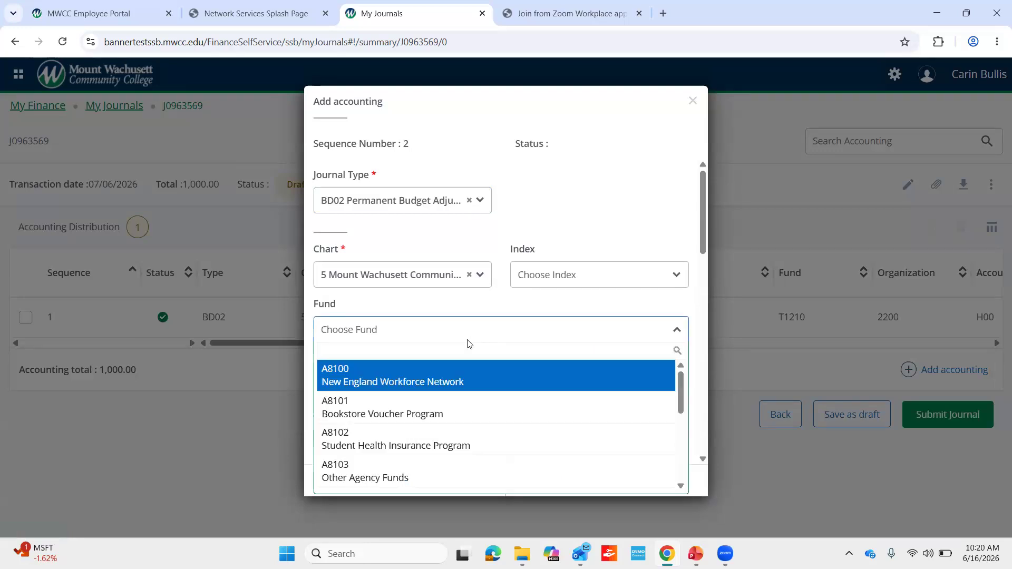
pyautogui.write('T1210')
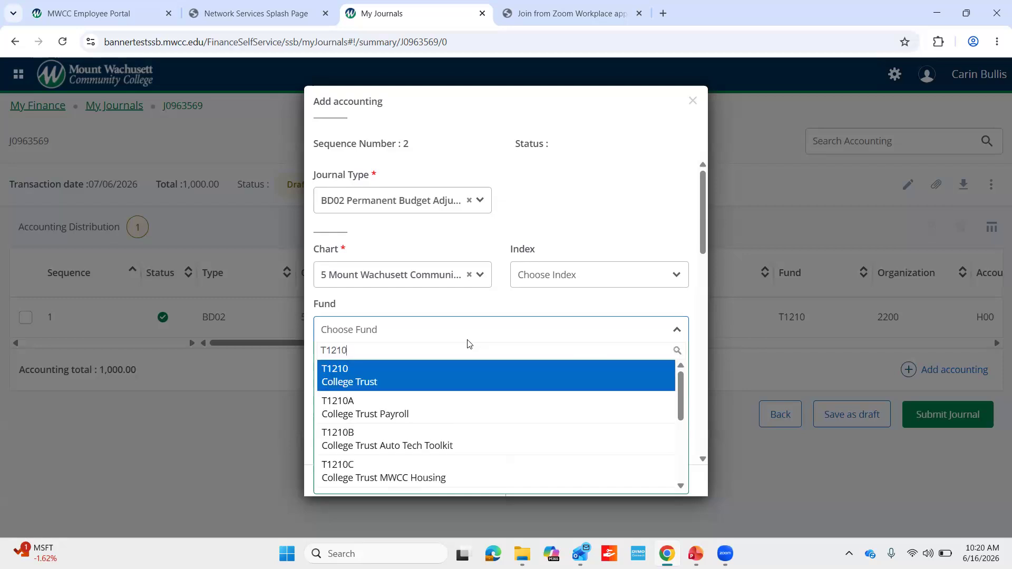
pyautogui.press('Return')
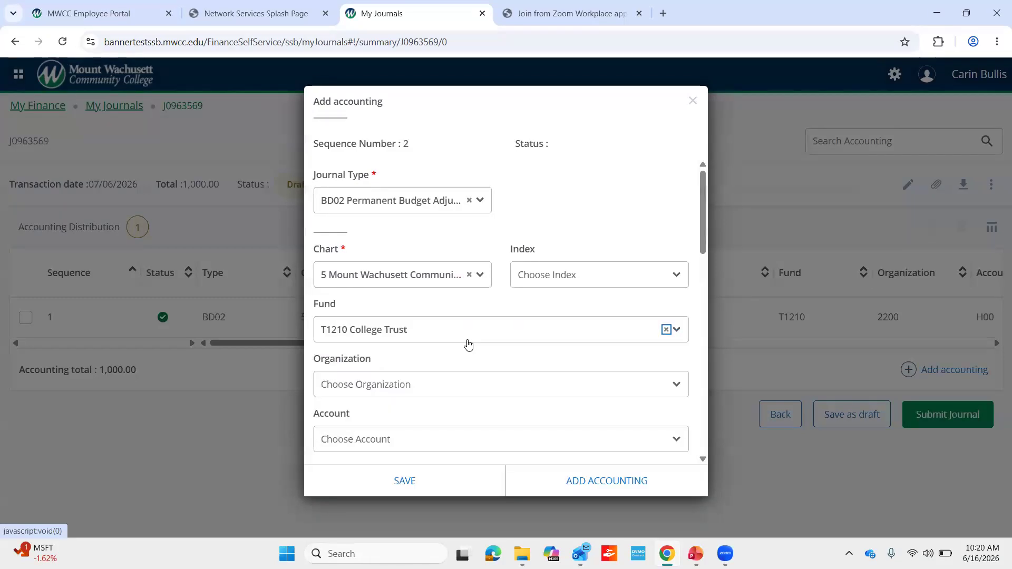
pyautogui.click(468, 380)
pyautogui.write('2200')
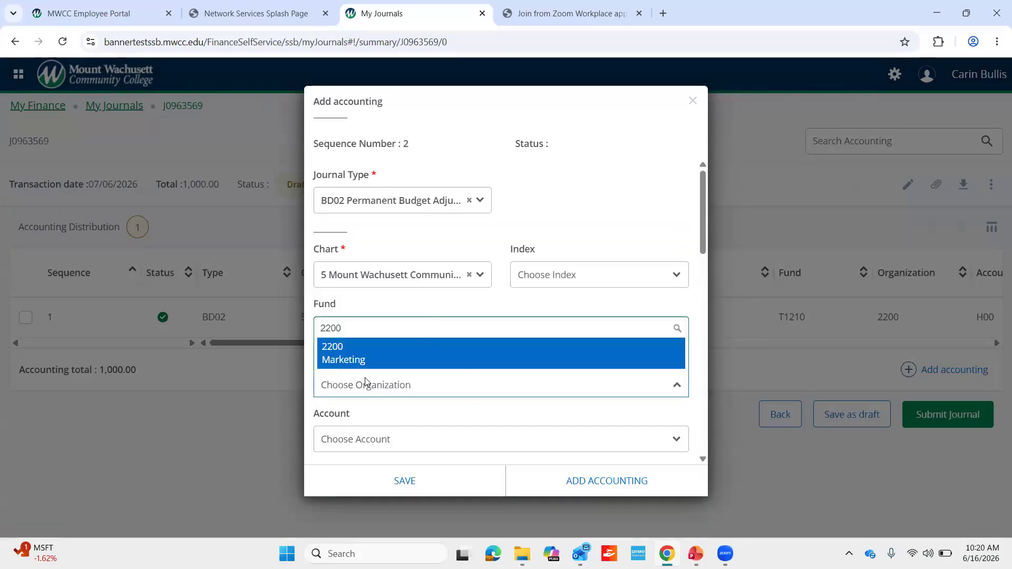
pyautogui.click(432, 354)
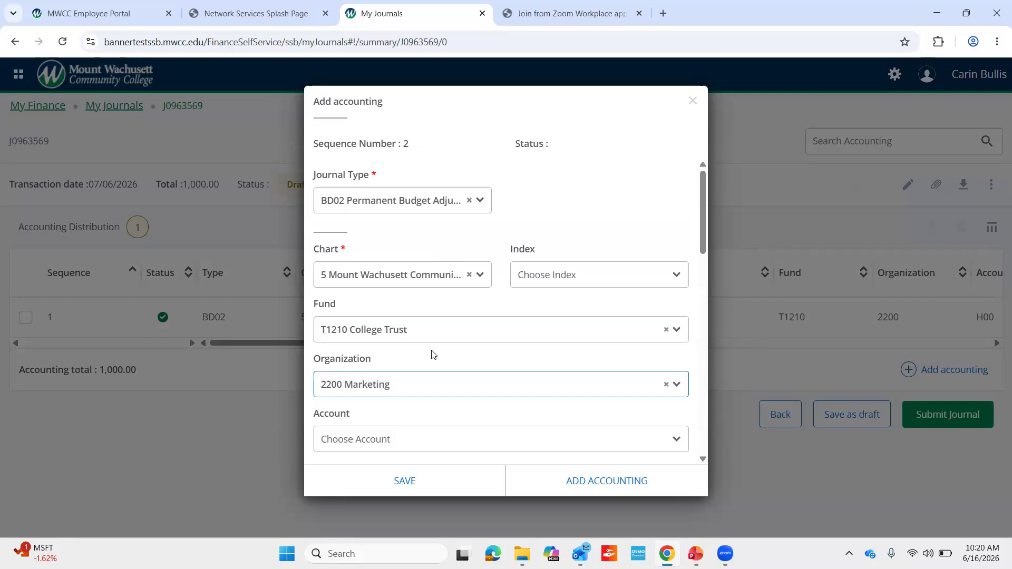
# Step: Set the second accounting line's account to E00 Administrative Expense Pool
pyautogui.click(405, 445)
pyautogui.write('E00')
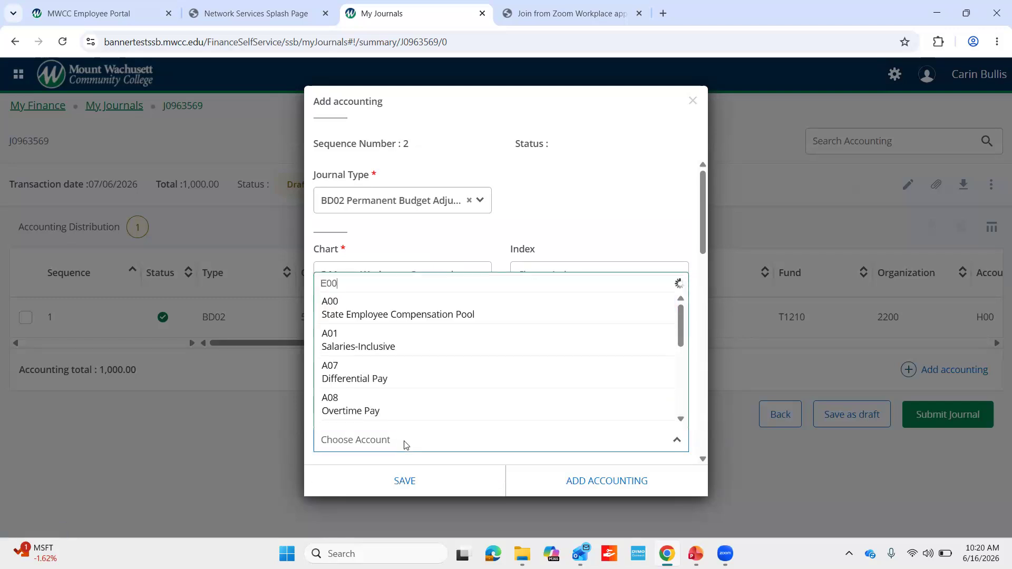
pyautogui.click(446, 408)
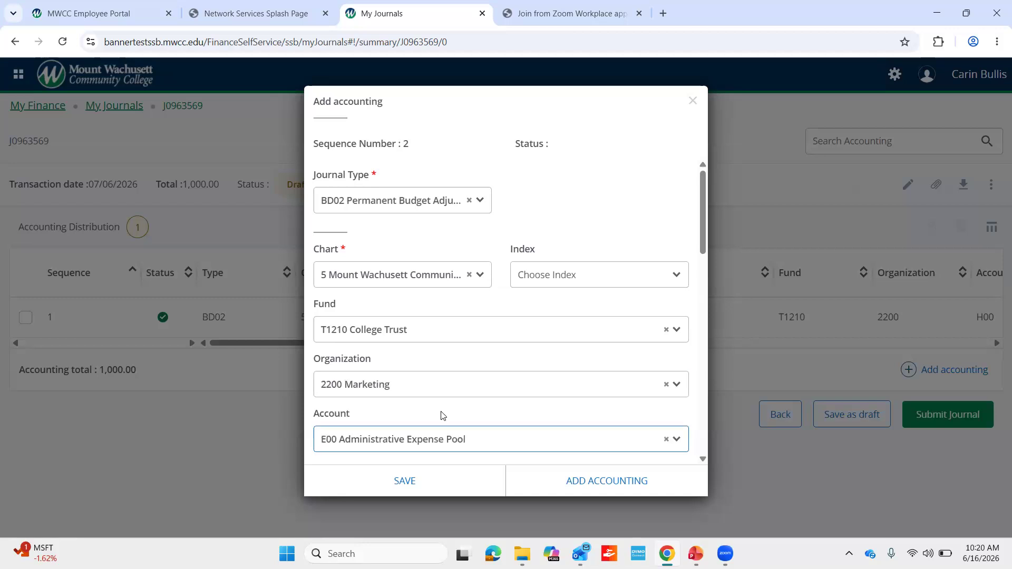
# Step: Enter an amount of 200.00 for the second accounting line and try to set Debit/Credit to + Plus
pyautogui.scroll(-2, 433, 431)
pyautogui.scroll(-6, 434, 431)
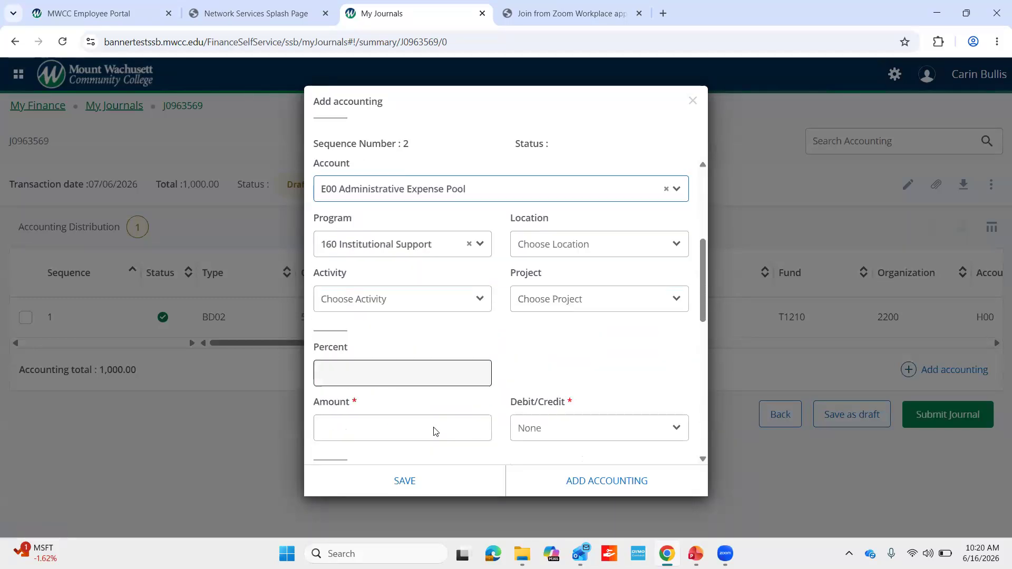
pyautogui.click(417, 308)
pyautogui.write('200.00')
pyautogui.press('Tab')
pyautogui.click(650, 316)
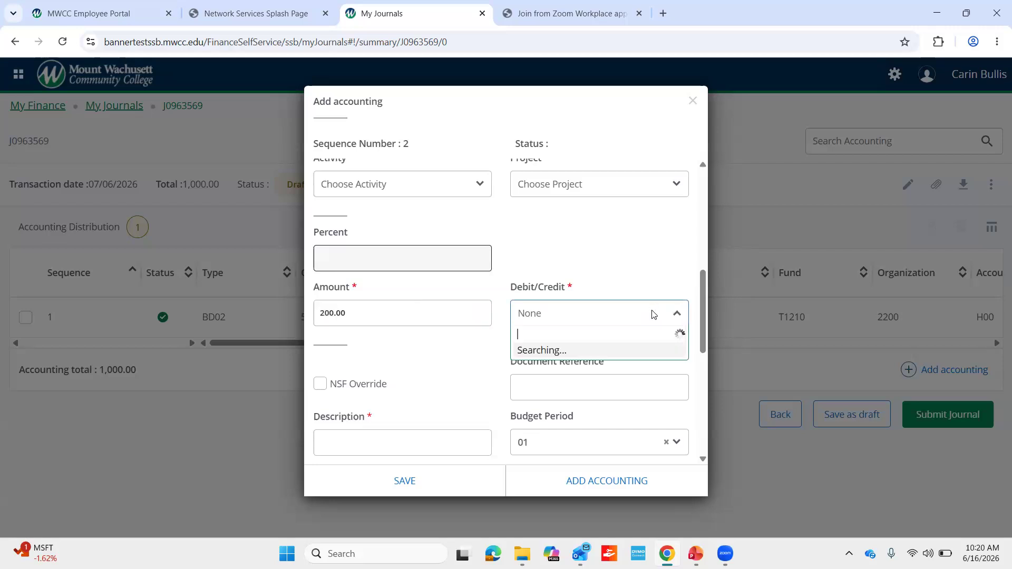
pyautogui.write('+')
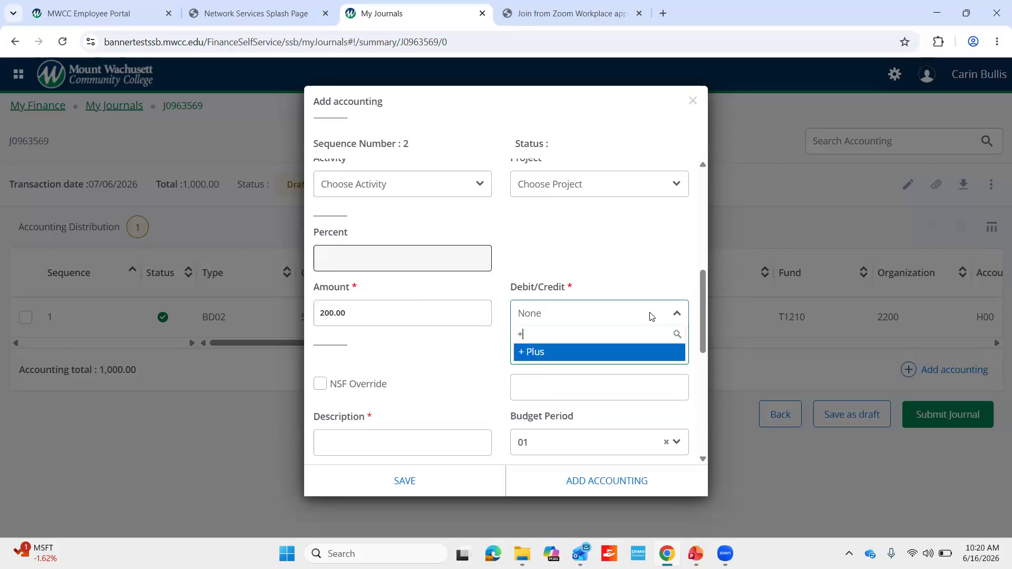
pyautogui.click(395, 405)
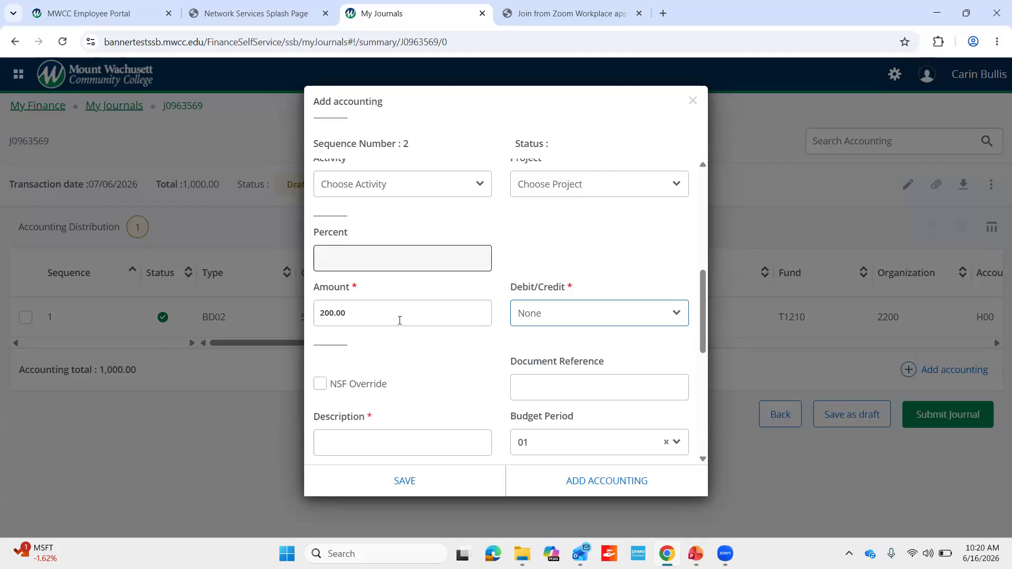
# Step: Enter the description "reverse transfer" for the second accounting line
pyautogui.click(404, 436)
pyautogui.write('reverse transfer')
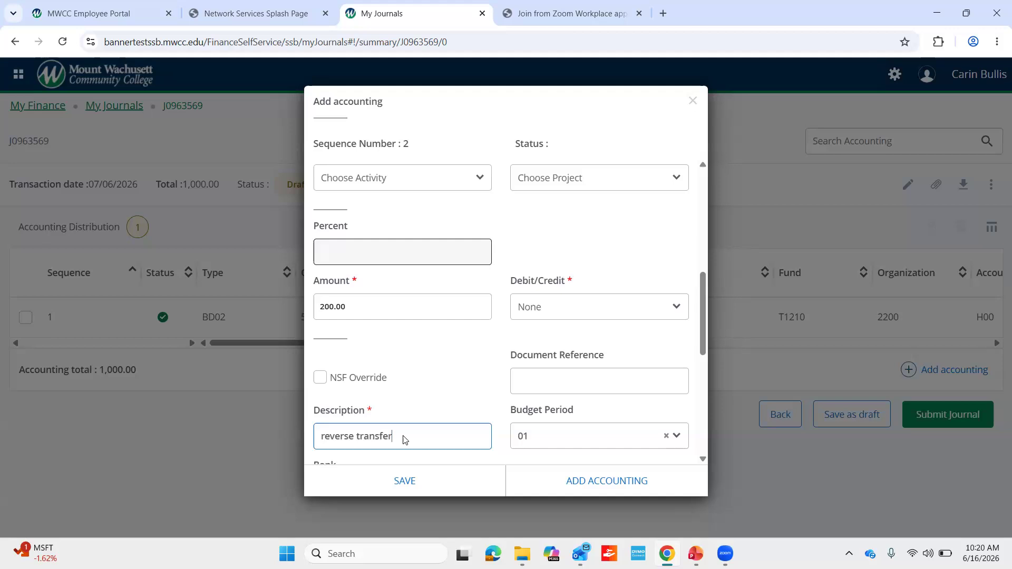
pyautogui.scroll(-3, 506, 407)
pyautogui.scroll(-3, 479, 423)
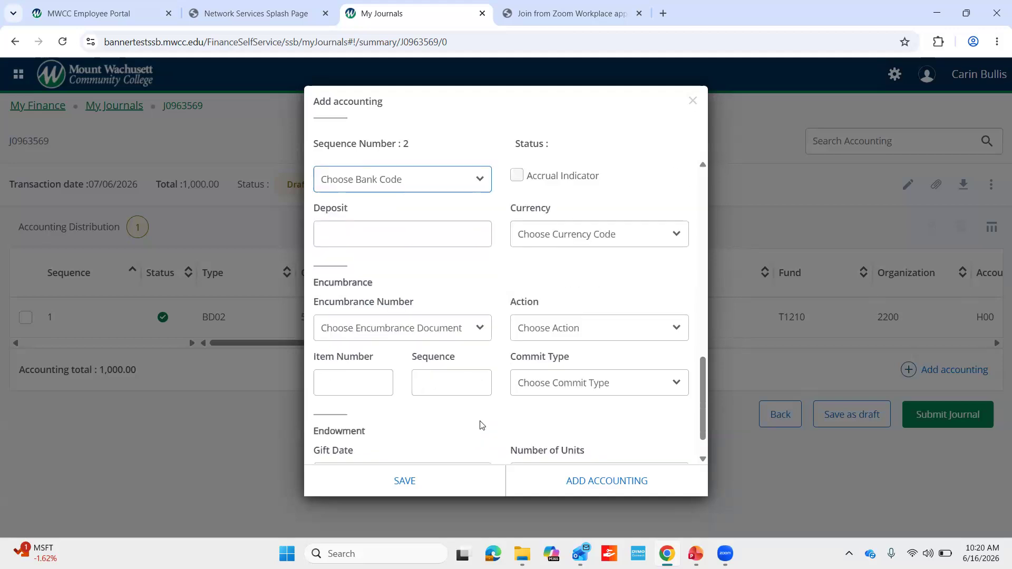
# Step: Set the second accounting line's Debit/Credit to + Plus and save the line
pyautogui.scroll(-1, 481, 425)
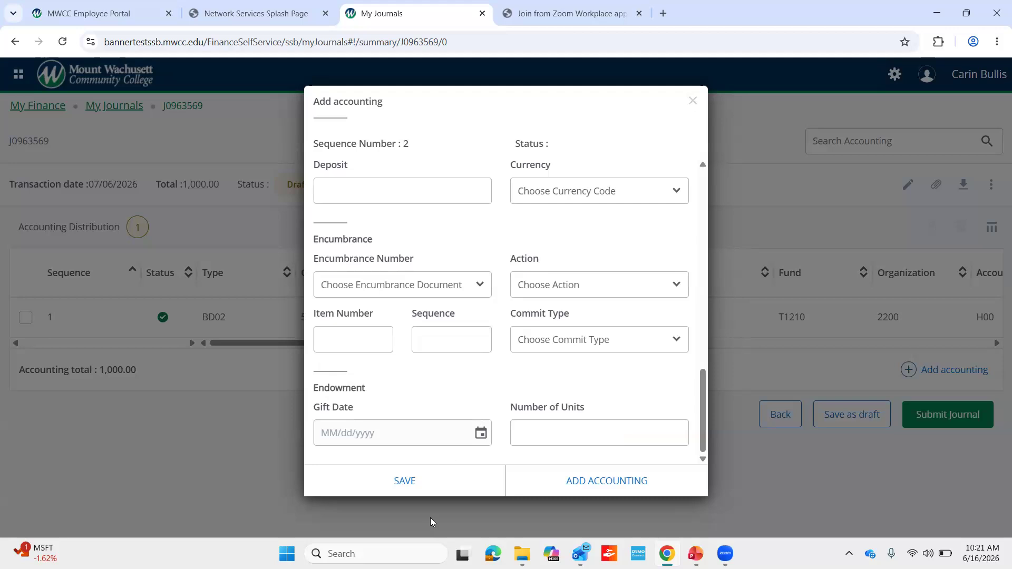
pyautogui.click(428, 484)
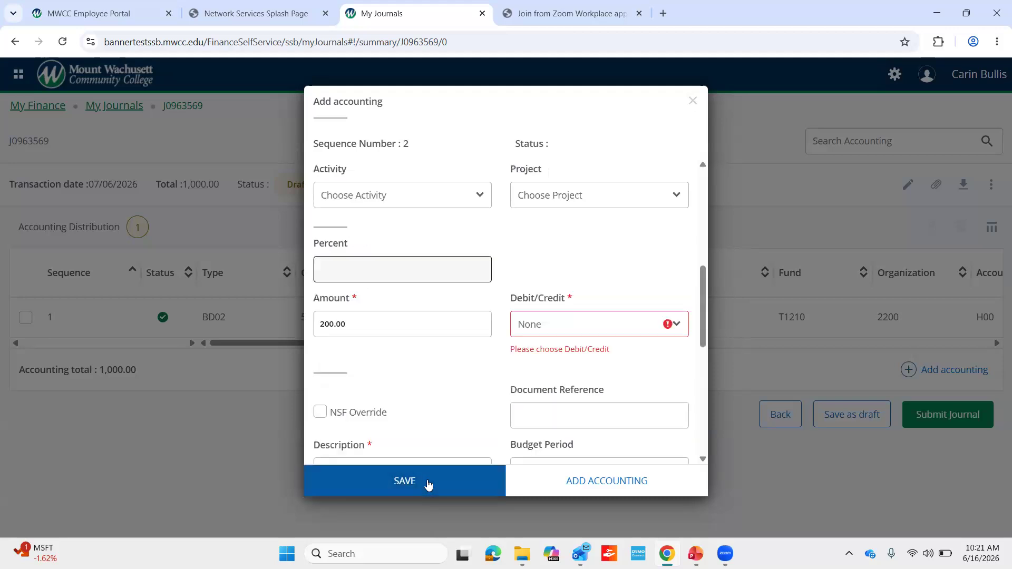
pyautogui.click(654, 313)
pyautogui.write('+')
pyautogui.click(634, 361)
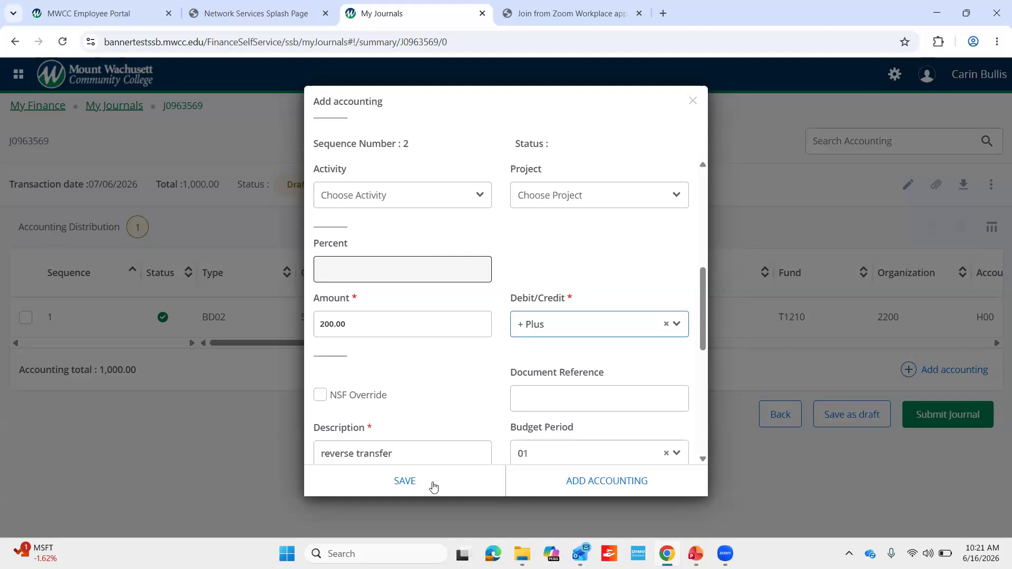
pyautogui.click(434, 481)
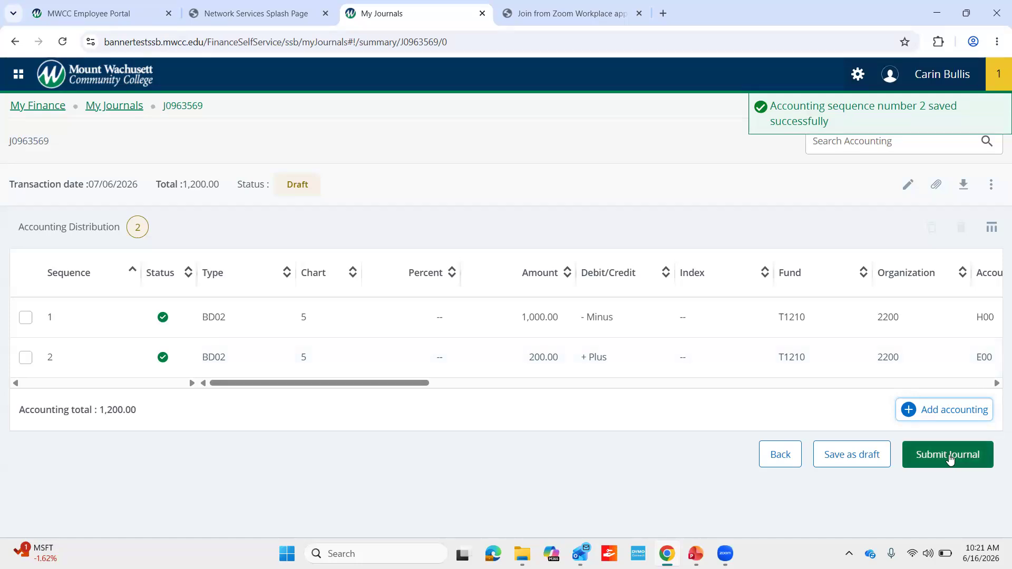
# Step: Start a third accounting line with fund T1210 College Trust and organization 2200 Marketing
pyautogui.click(941, 421)
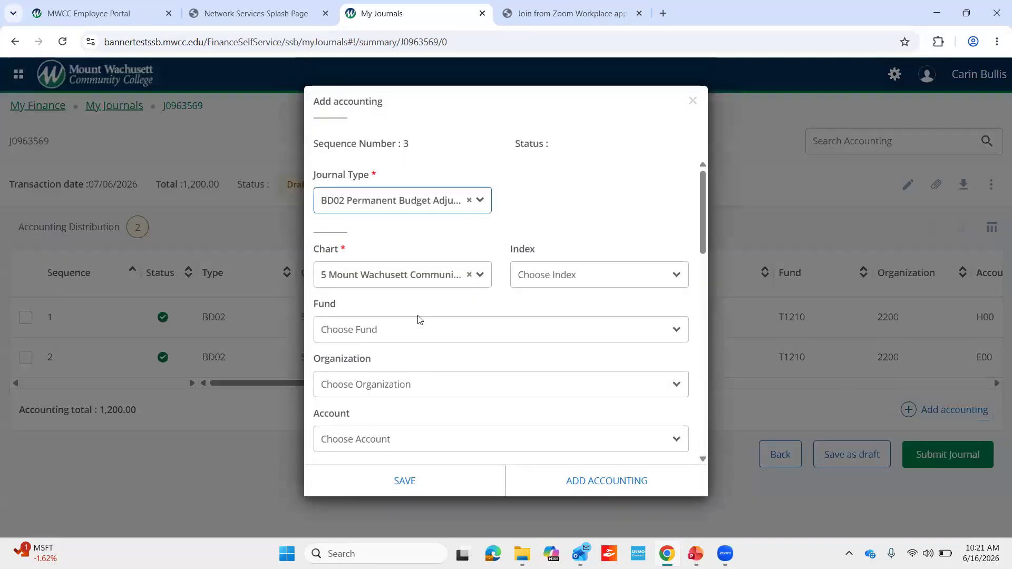
pyautogui.click(437, 335)
pyautogui.write('T1210')
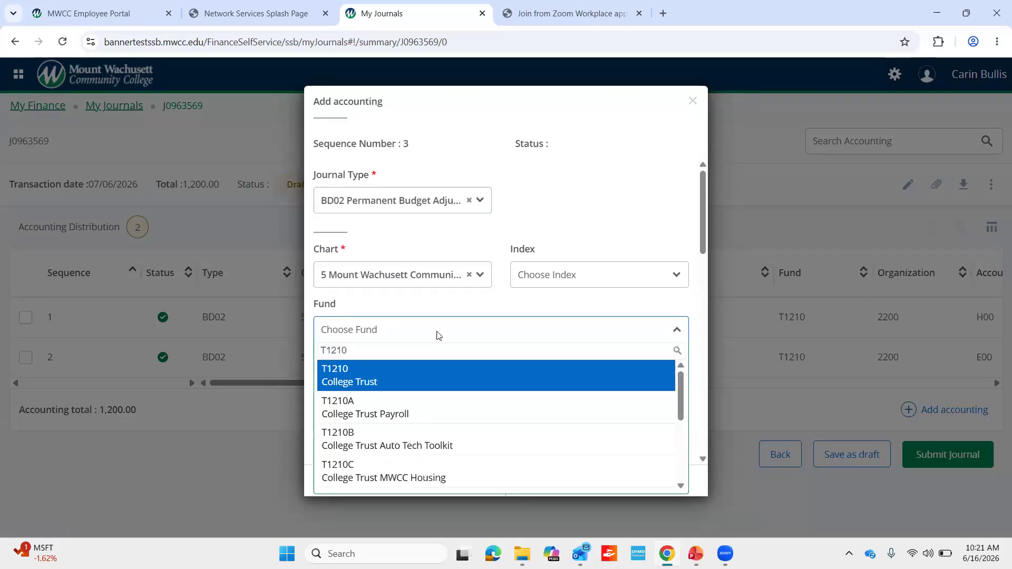
pyautogui.click(440, 374)
pyautogui.click(408, 387)
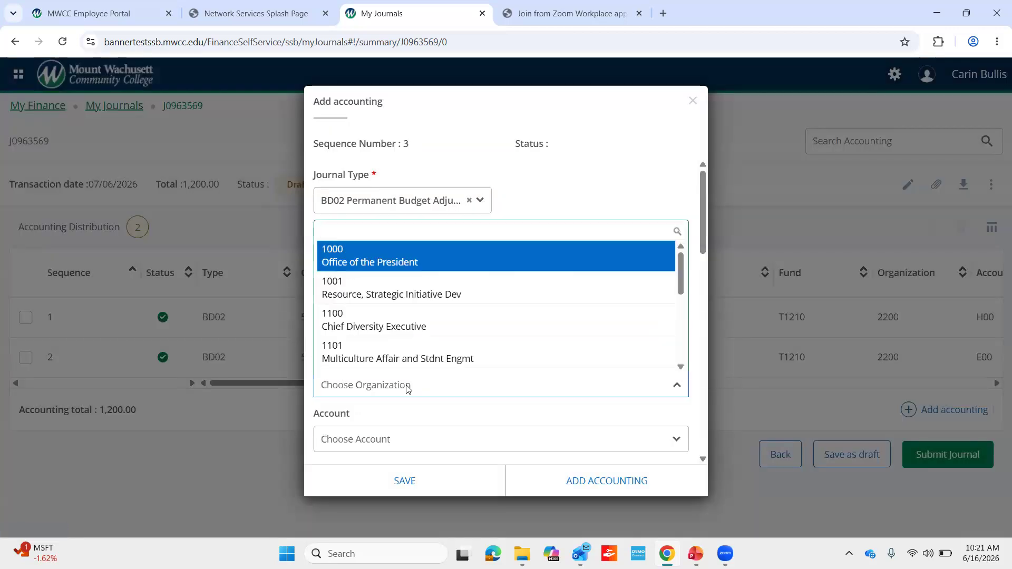
pyautogui.write('2200')
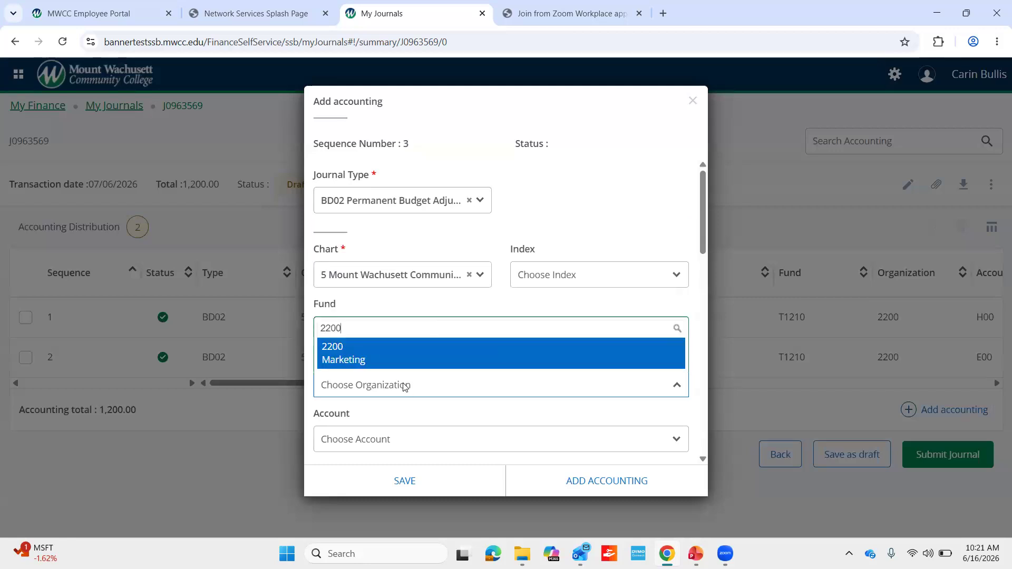
pyautogui.click(394, 357)
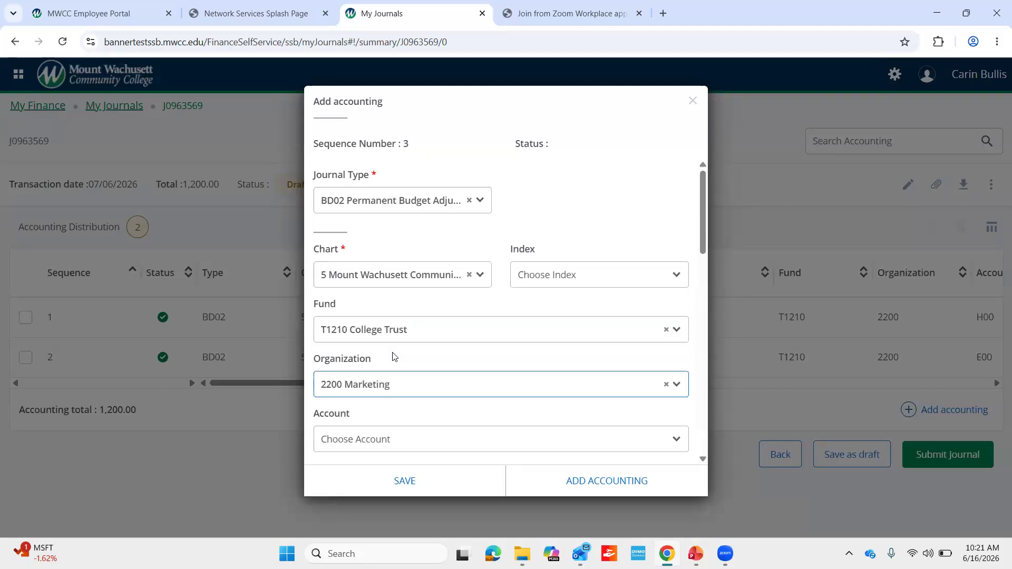
# Step: Set the third accounting line's account to U00 Info Tech Expense Pool
pyautogui.click(404, 442)
pyautogui.write('U00')
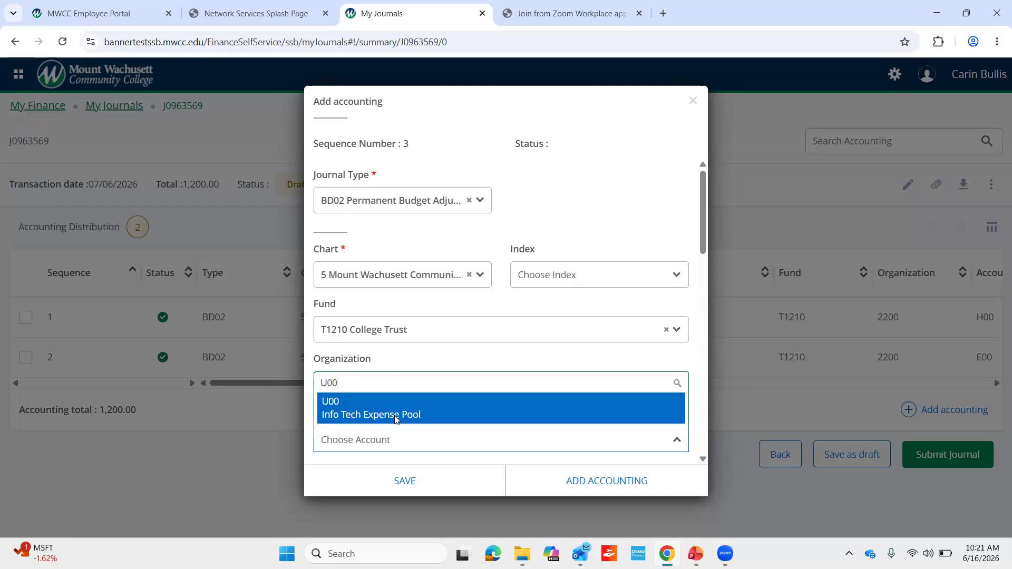
pyautogui.click(400, 425)
# Step: Enter an amount of 800.00 for the third accounting line and set Debit/Credit to + Plus
pyautogui.scroll(-2, 402, 442)
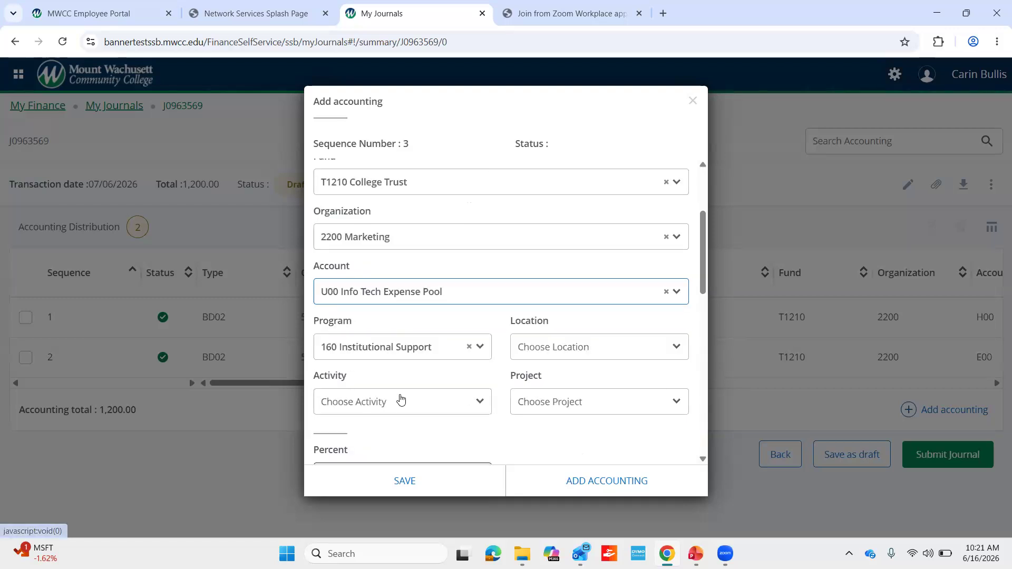
pyautogui.scroll(-2, 402, 391)
pyautogui.click(402, 393)
pyautogui.write('800.00')
pyautogui.press('Tab')
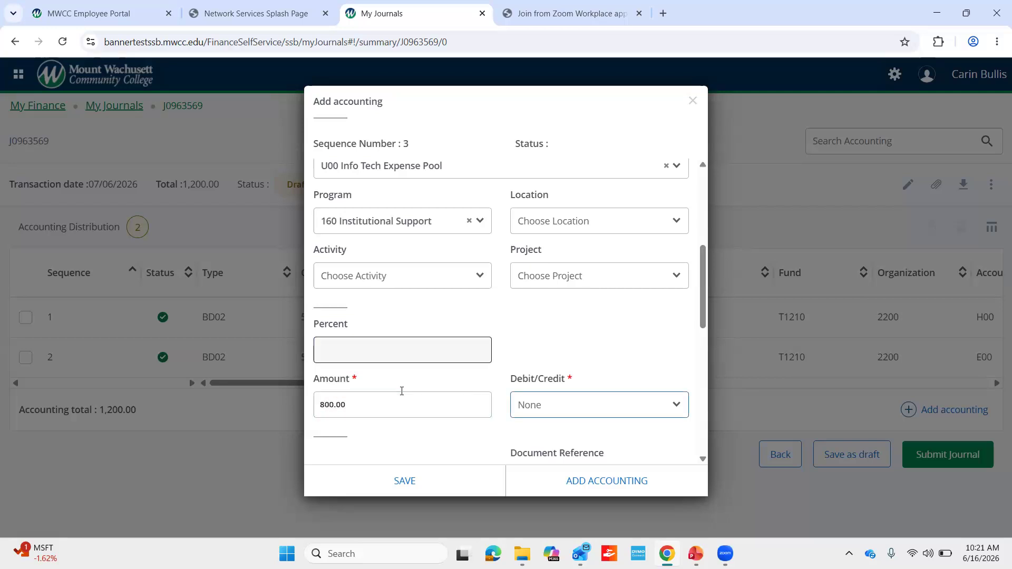
pyautogui.click(568, 412)
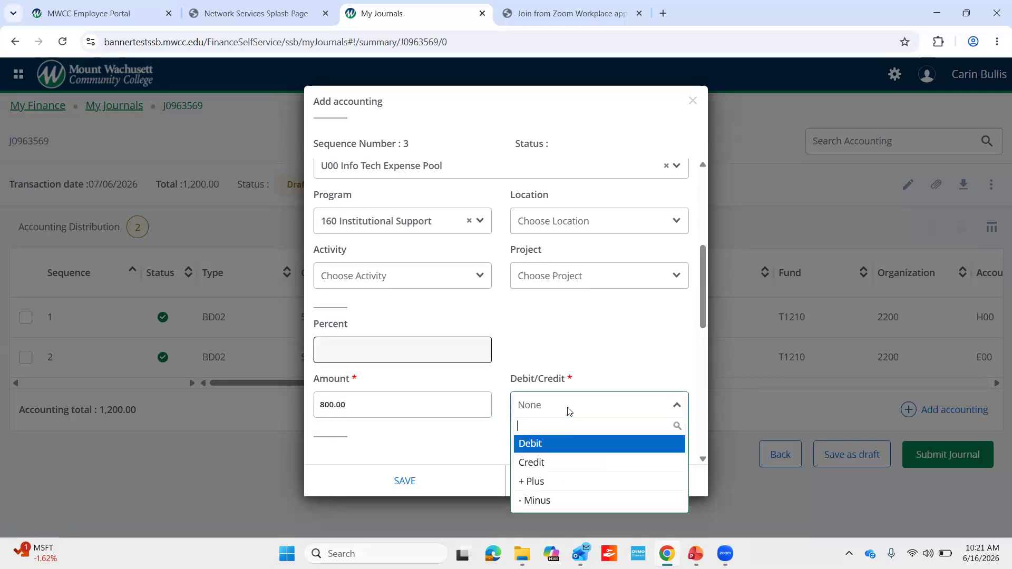
pyautogui.write('+')
pyautogui.click(569, 444)
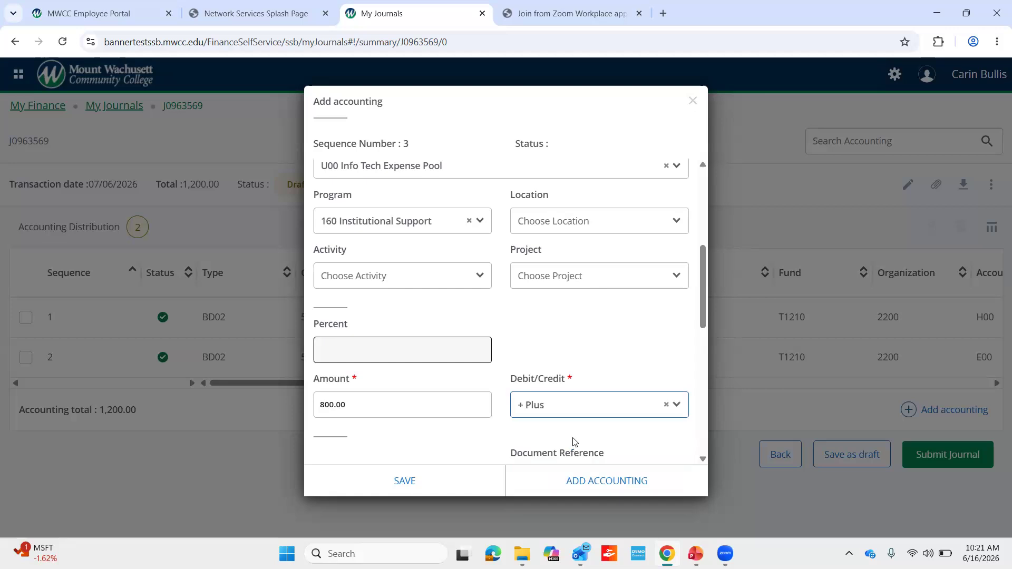
pyautogui.moveTo(520, 118); pyautogui.dragTo(371, 172)
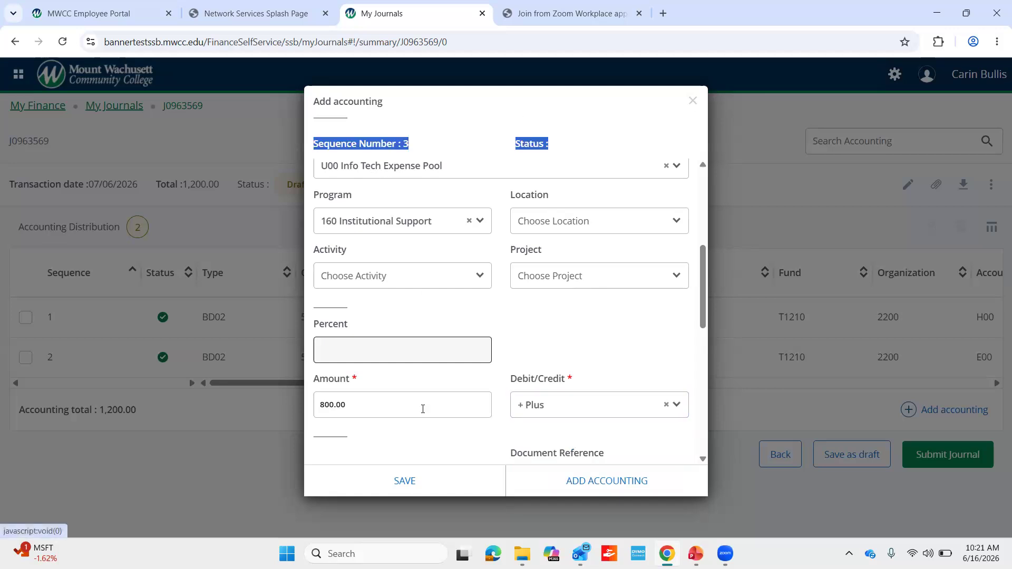
# Step: Enter the description "Test transfer" for the third accounting line and save the line
pyautogui.scroll(-4, 425, 421)
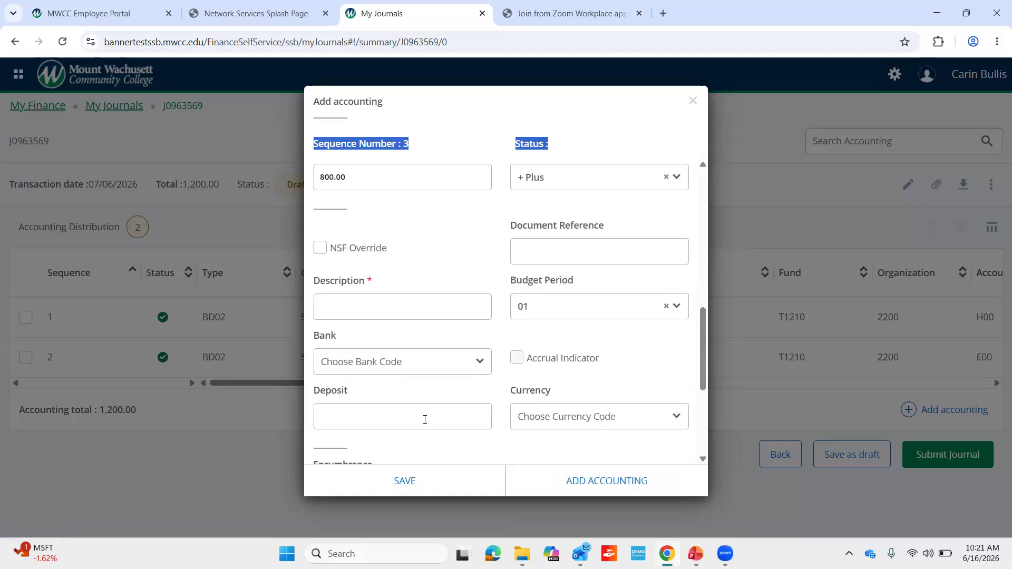
pyautogui.scroll(-4, 425, 420)
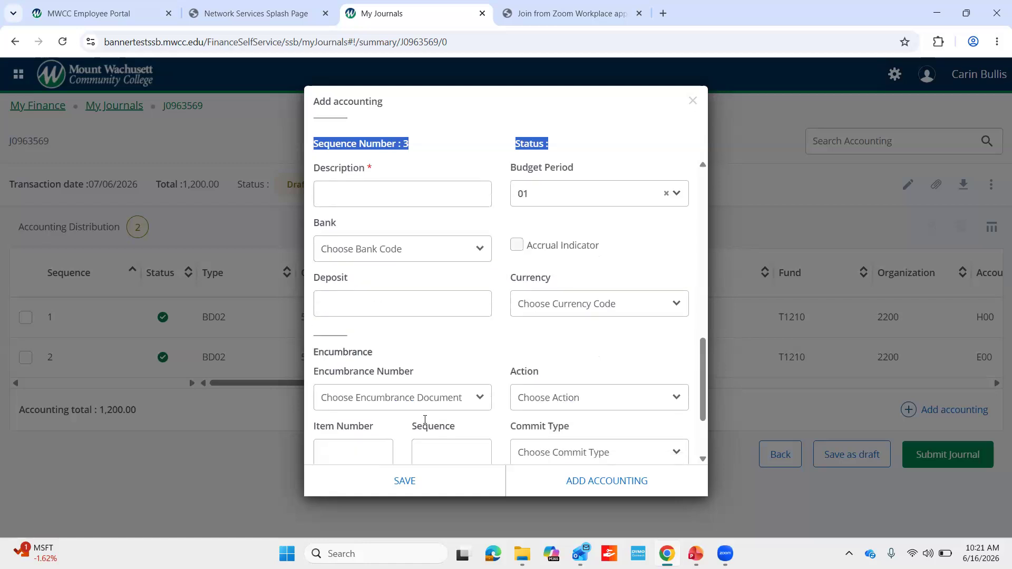
pyautogui.scroll(8, 425, 422)
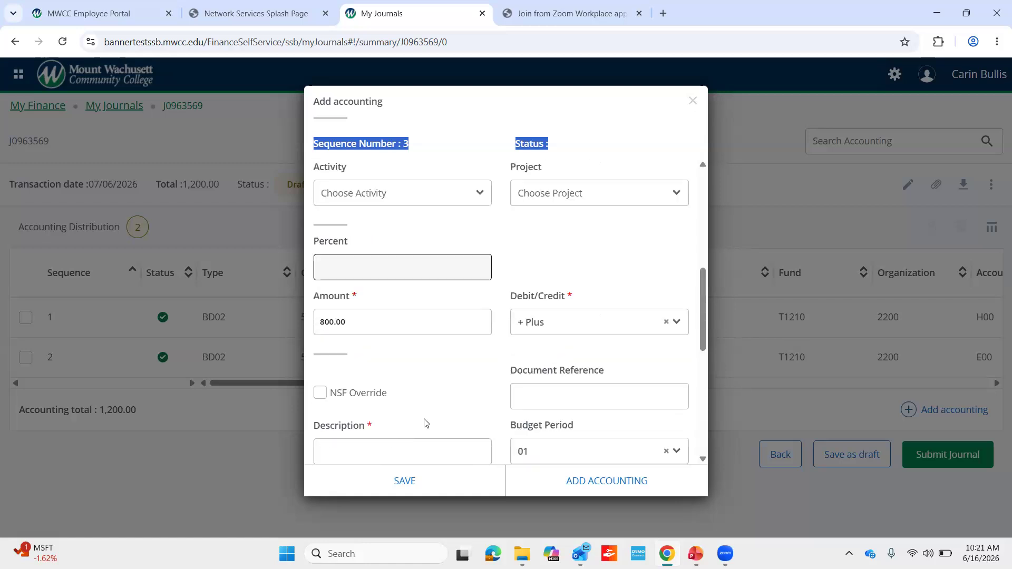
pyautogui.scroll(-4, 425, 422)
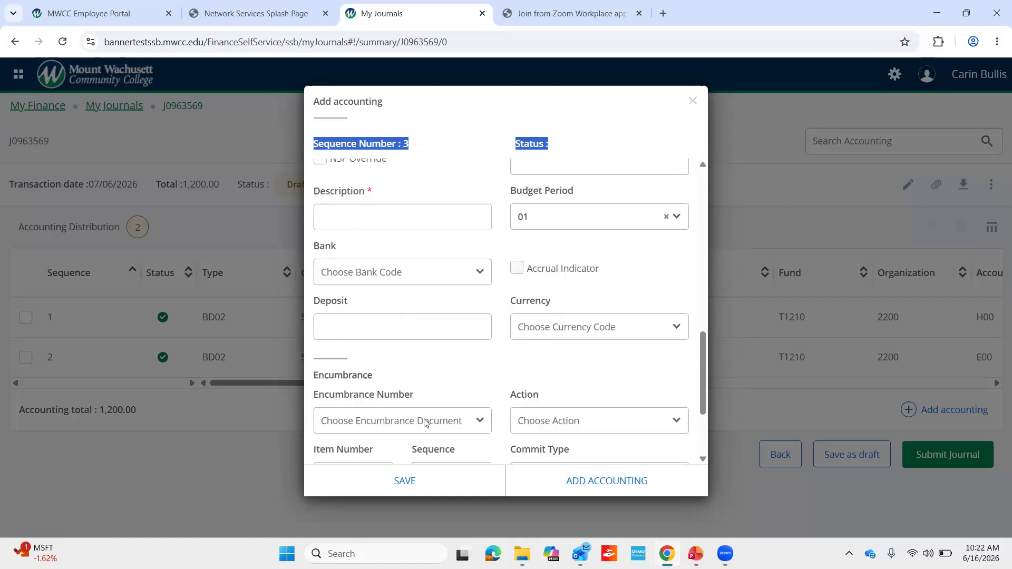
pyautogui.scroll(-3, 425, 422)
pyautogui.click(430, 492)
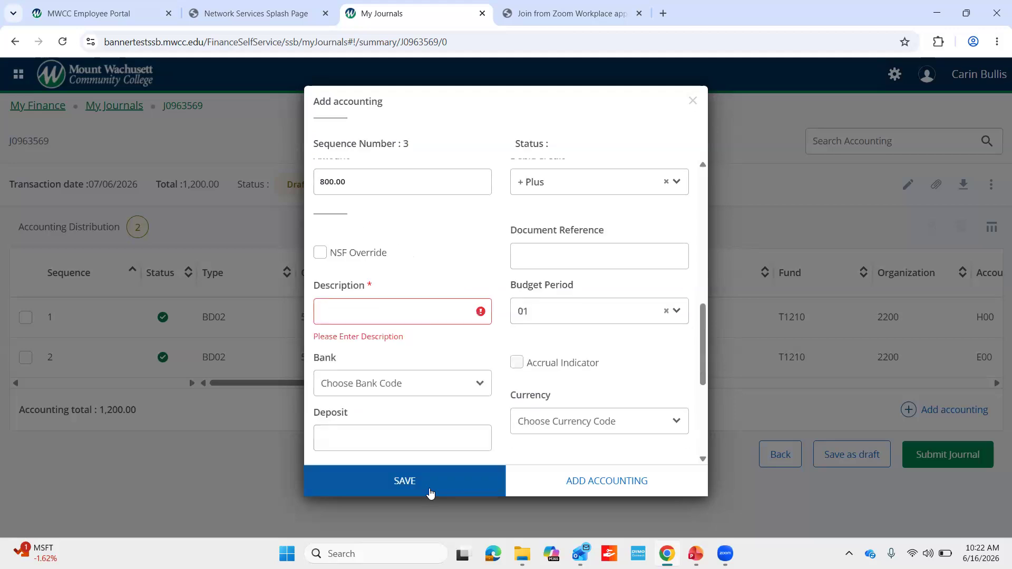
pyautogui.click(423, 322)
pyautogui.write('Tes')
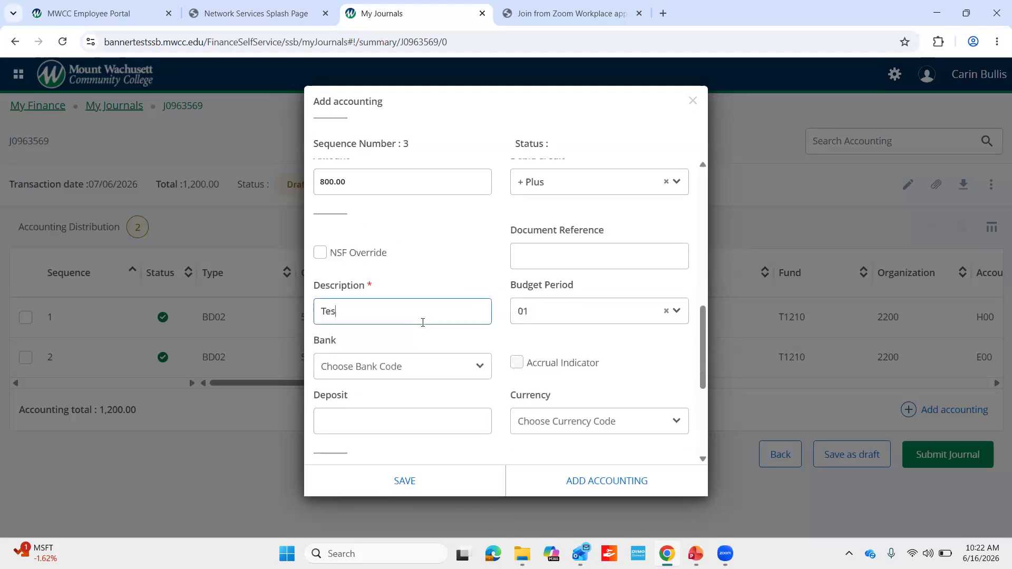
pyautogui.write('t transf')
pyautogui.write('we')
pyautogui.press('BackSpace')
pyautogui.press('BackSpace')
pyautogui.write('er')
pyautogui.click(431, 486)
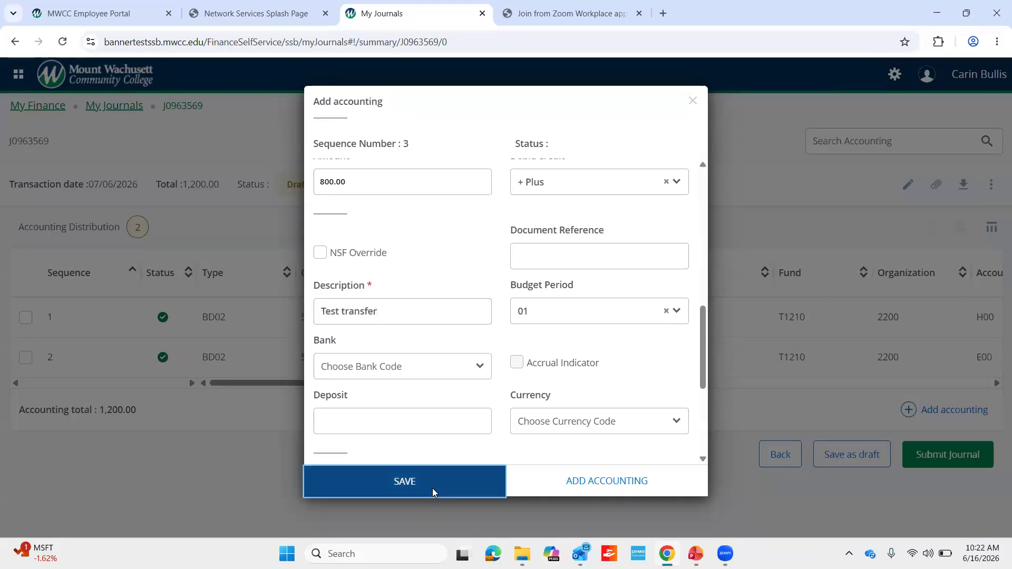
# Step: Submit the journal with its three accounting lines and confirm the submission
pyautogui.click(798, 290)
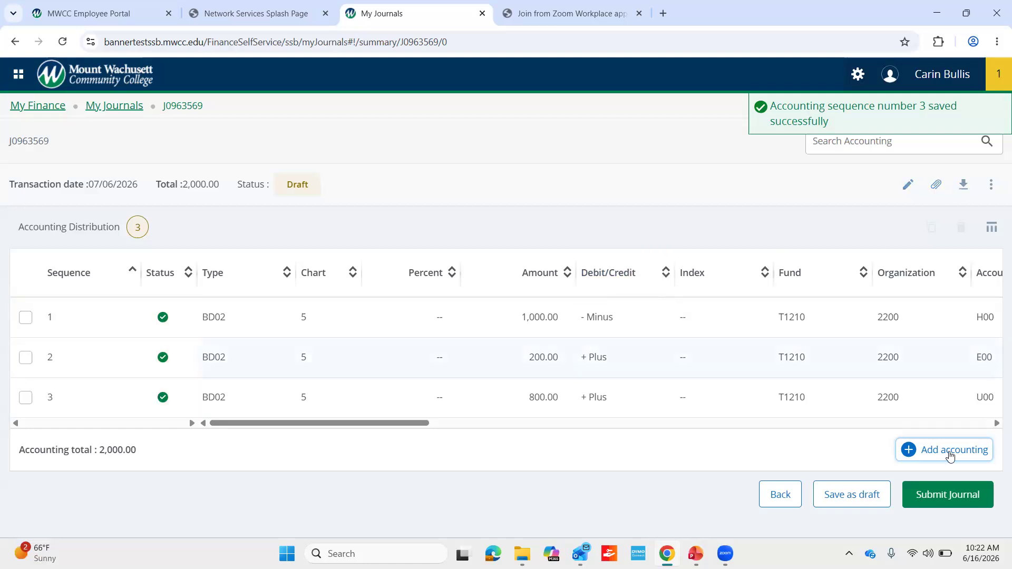
pyautogui.click(935, 502)
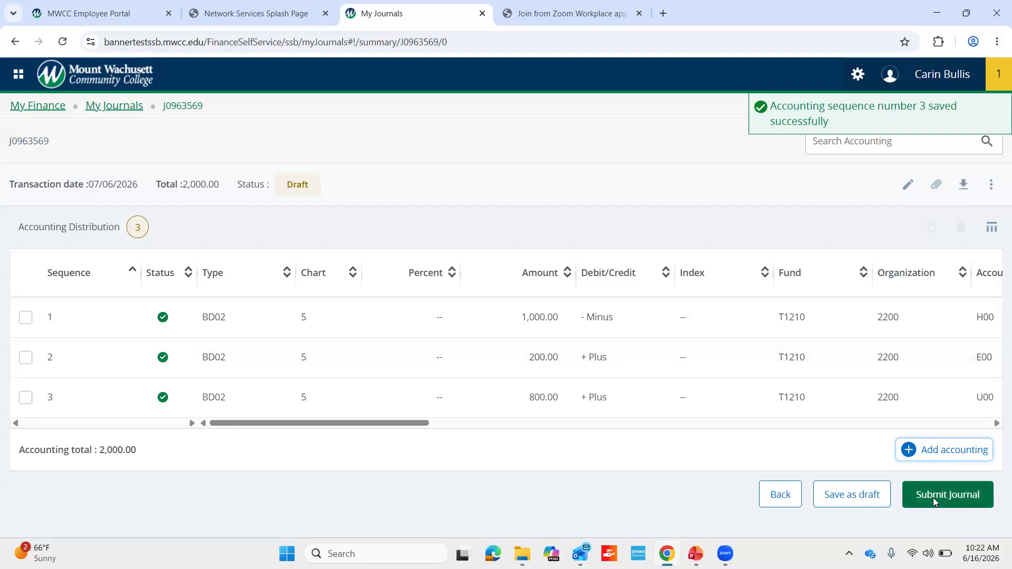
pyautogui.click(565, 330)
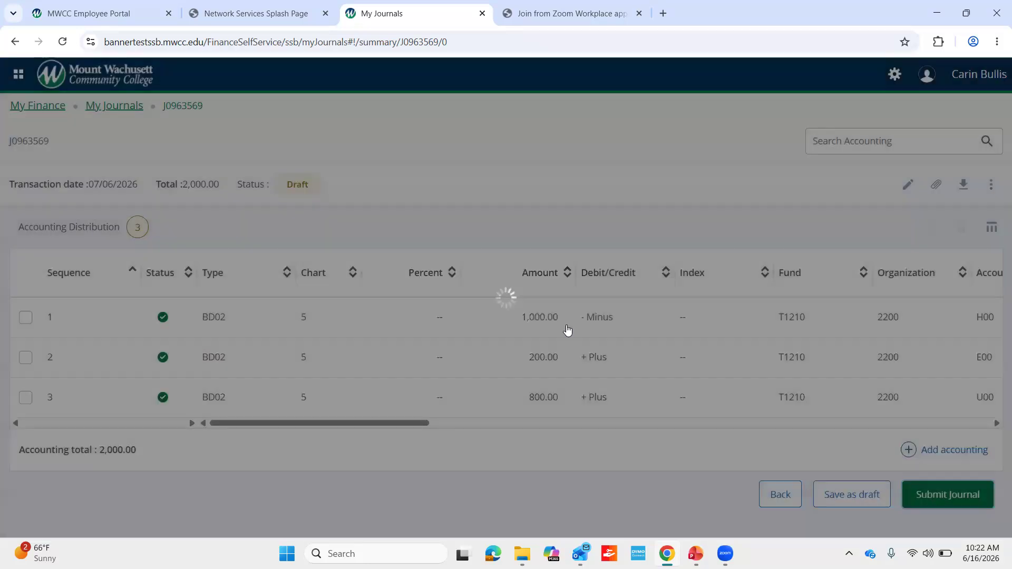